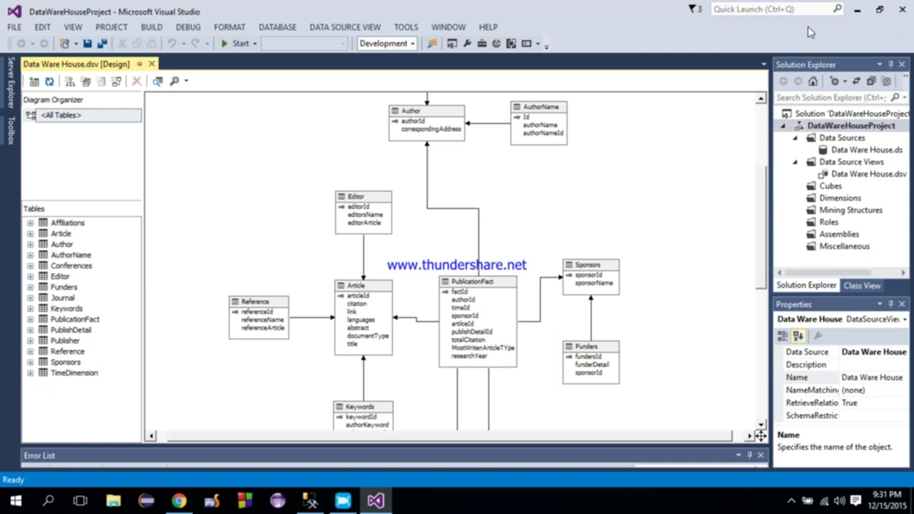
Switch to SQL Server Management Studio and disconnect Object Explorer from the default server instance.
left_click(830, 127)
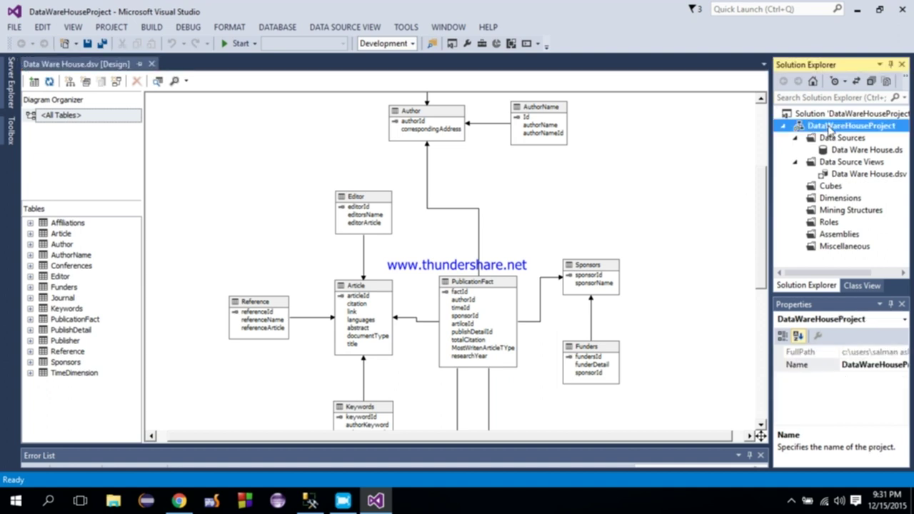
left_click(310, 500)
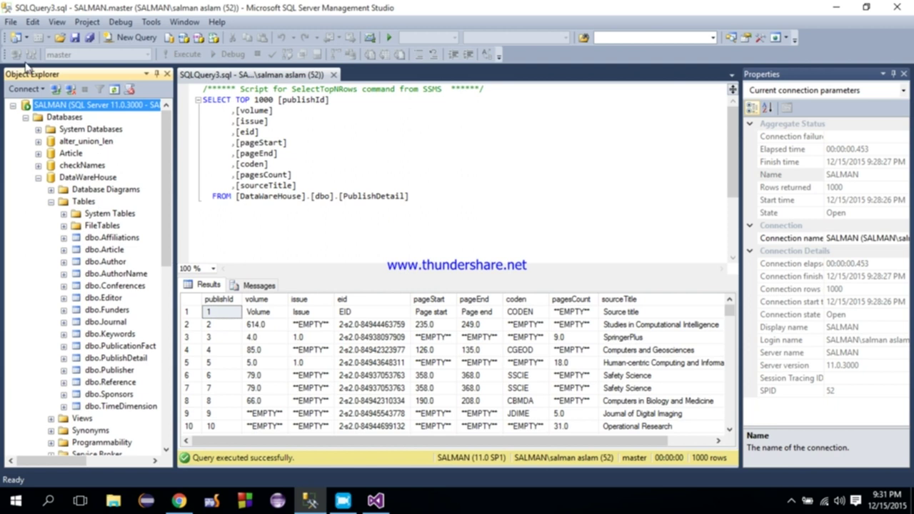
left_click(11, 22)
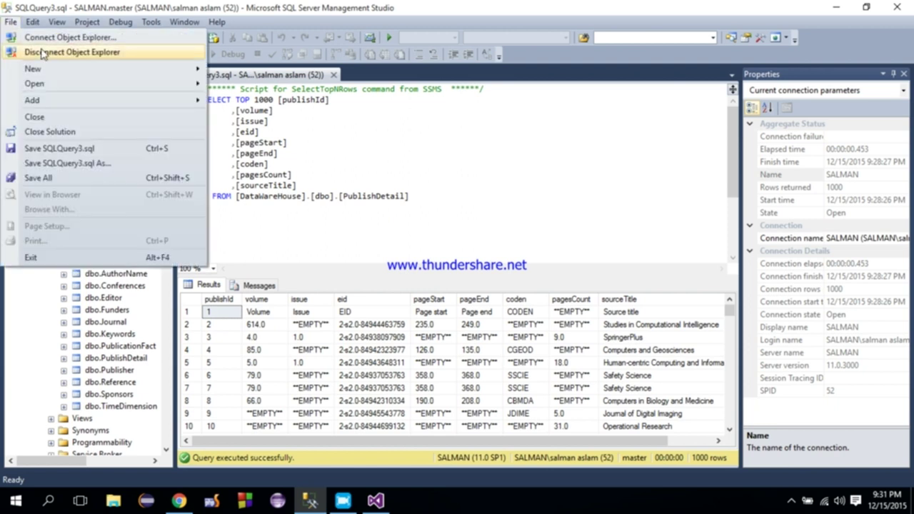
left_click(29, 52)
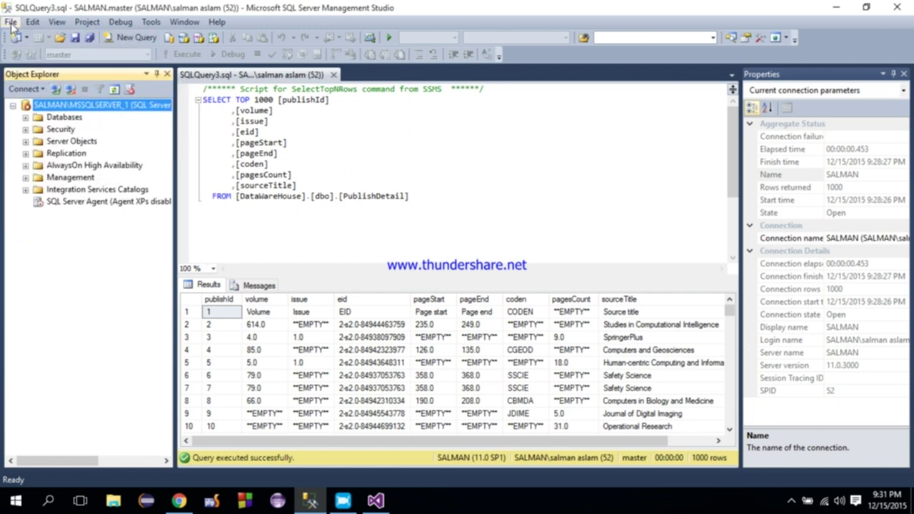
Start a new Object Explorer connection and choose the local machine's MSSQLSERVER_1 instance as the server name.
left_click(12, 22)
left_click(26, 37)
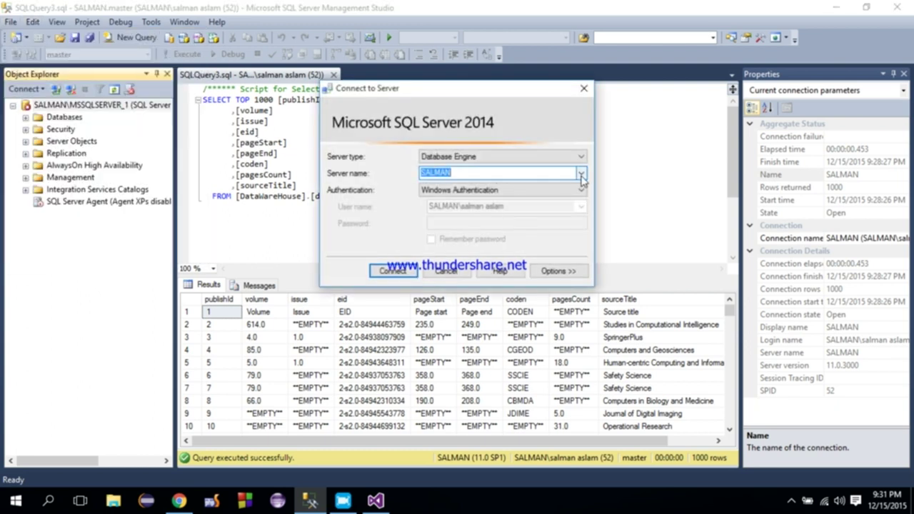
left_click(581, 172)
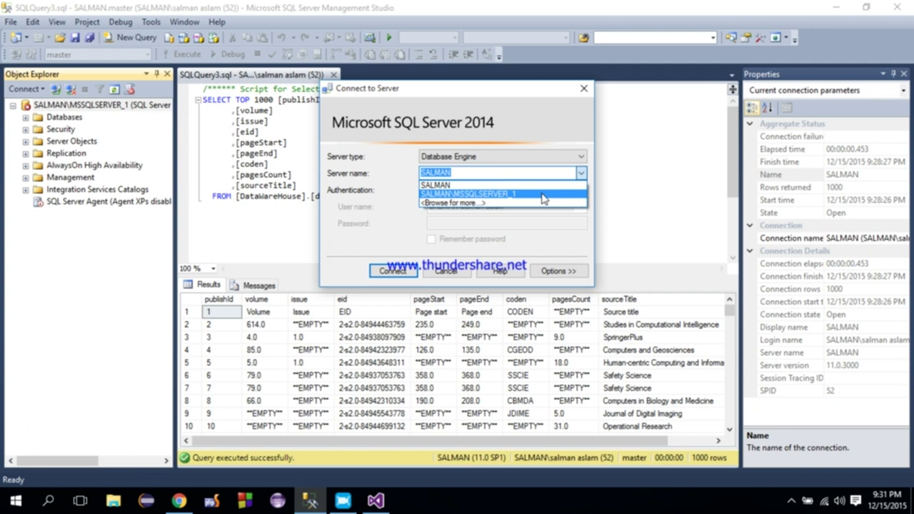
left_click(542, 194)
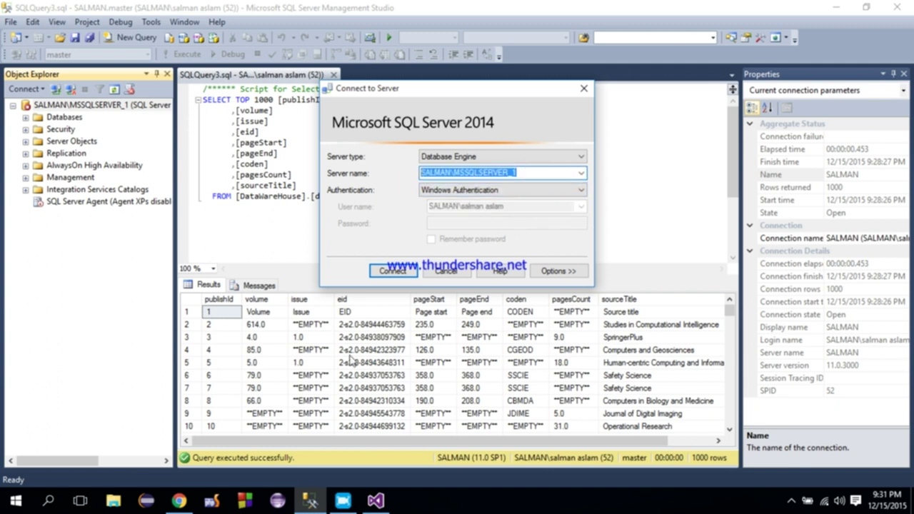
Switch to Visual Studio and set the DataWareHouseProject deployment target server to the local machine's MSSQLSERVER_1 instance.
left_click(375, 500)
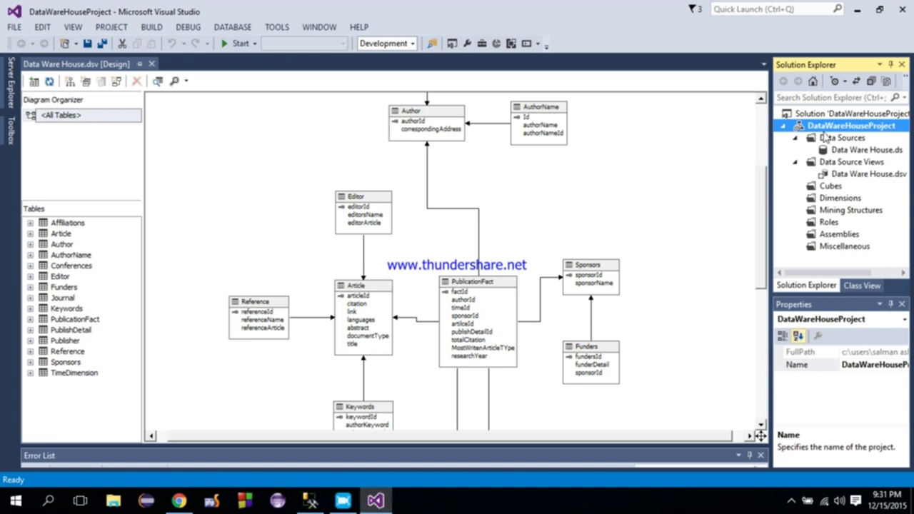
right_click(818, 131)
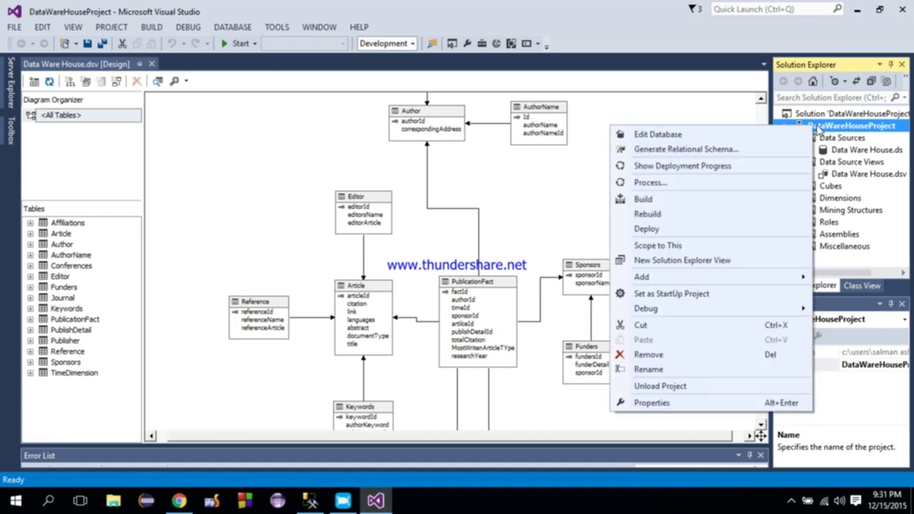
left_click(697, 404)
left_click(326, 173)
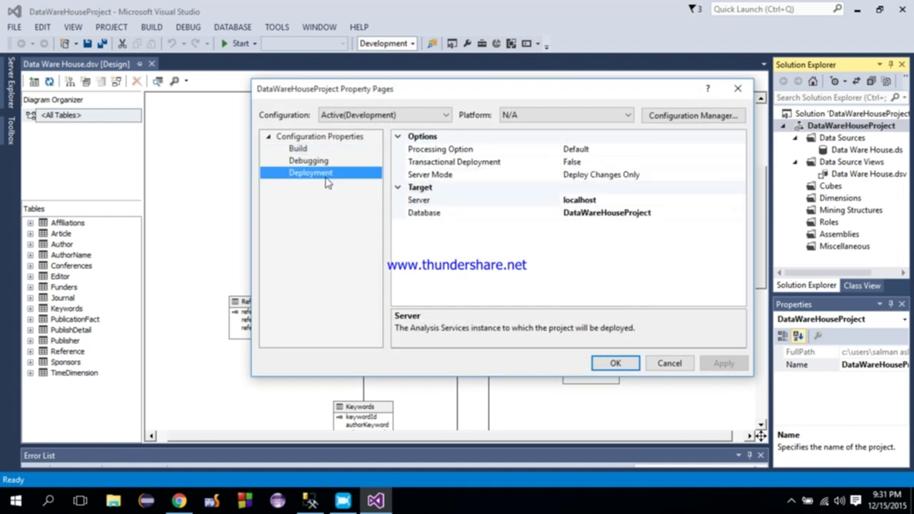
left_click(584, 201)
left_click(610, 201)
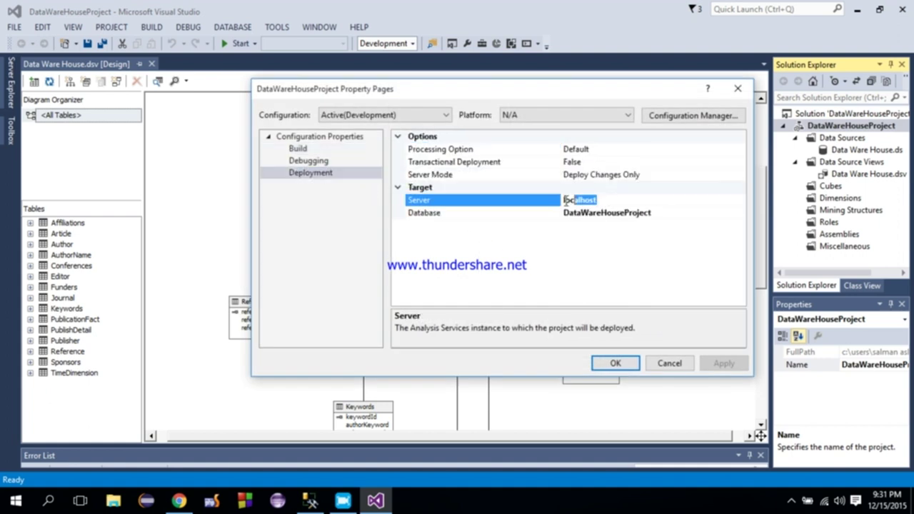
key("BackSpace")
type("SALMAN\\MSSQLSERVER_1")
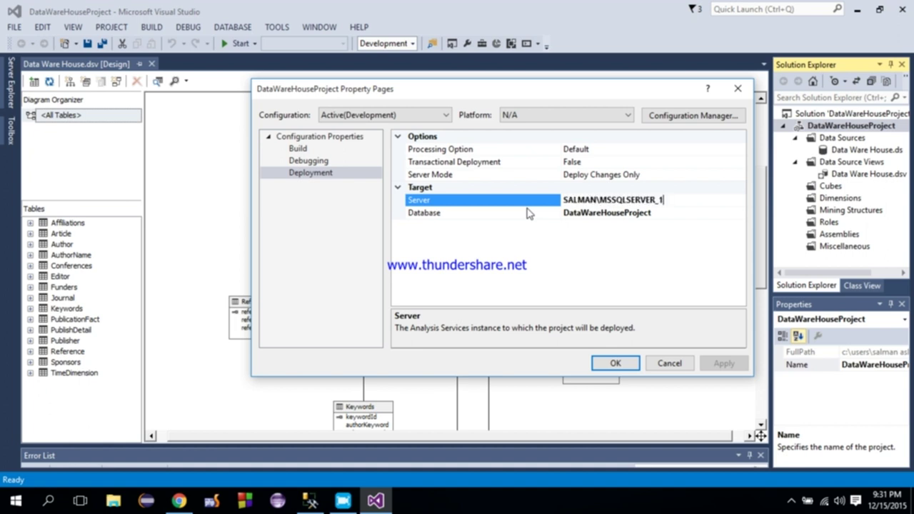
left_click(630, 364)
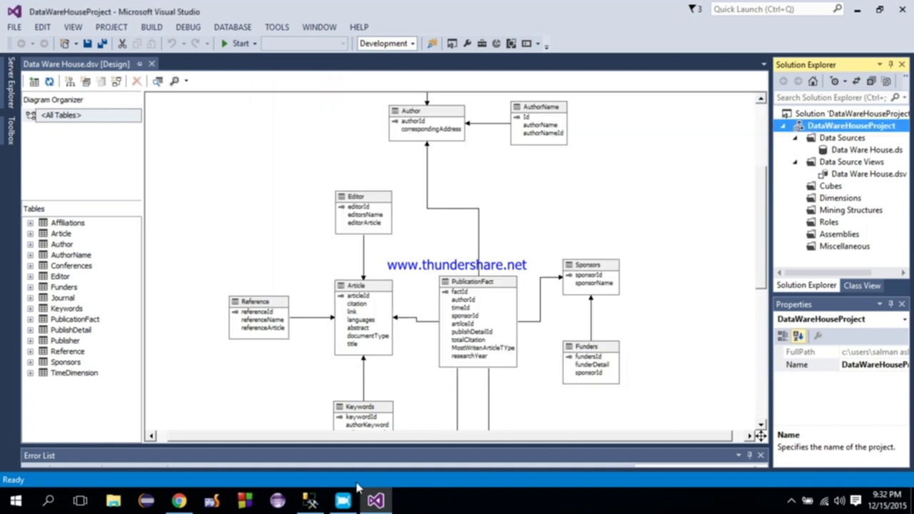
Search Windows for "sql" and open SQL Server 2014 Configuration Manager.
left_click(48, 498)
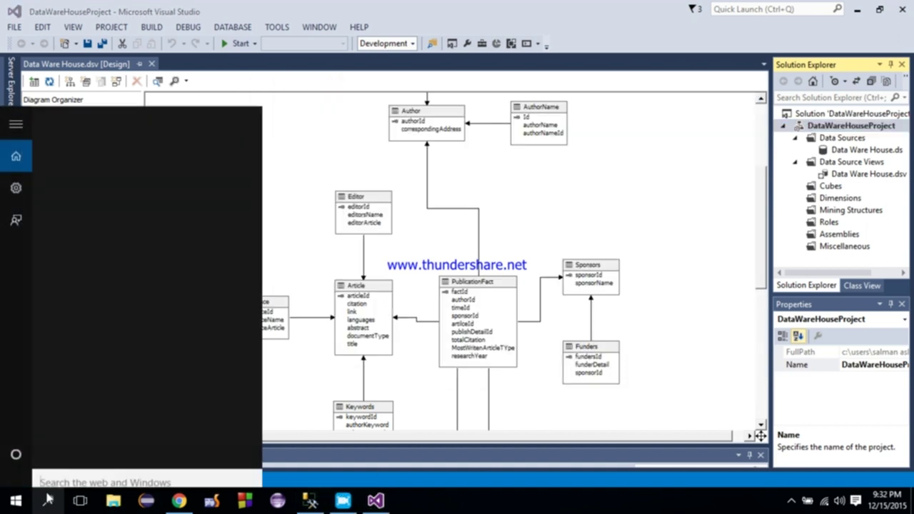
type("sql")
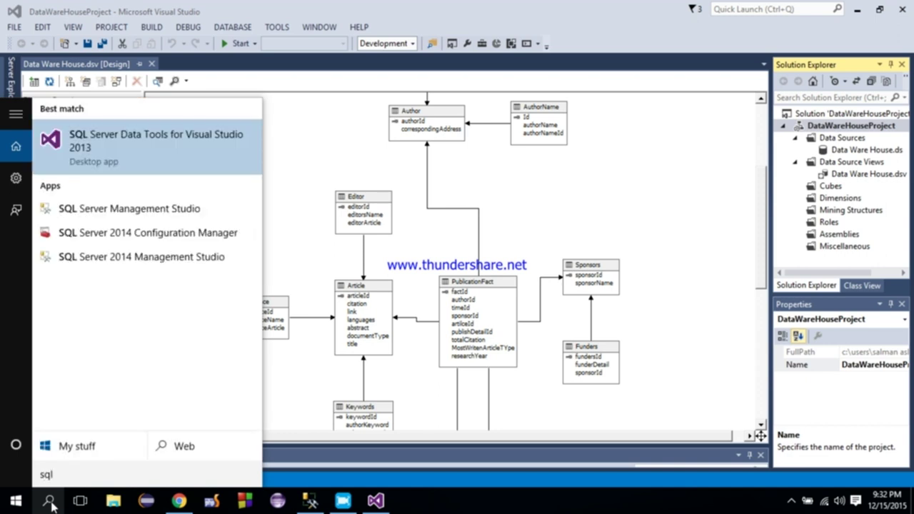
left_click(104, 290)
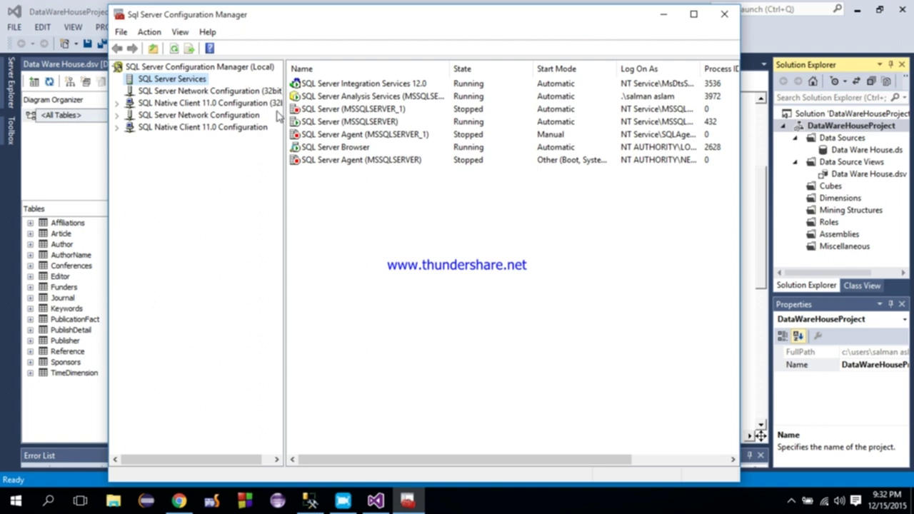
Expand SQL Server Network Configuration and examine the protocol entries for both server instances.
double_click(184, 116)
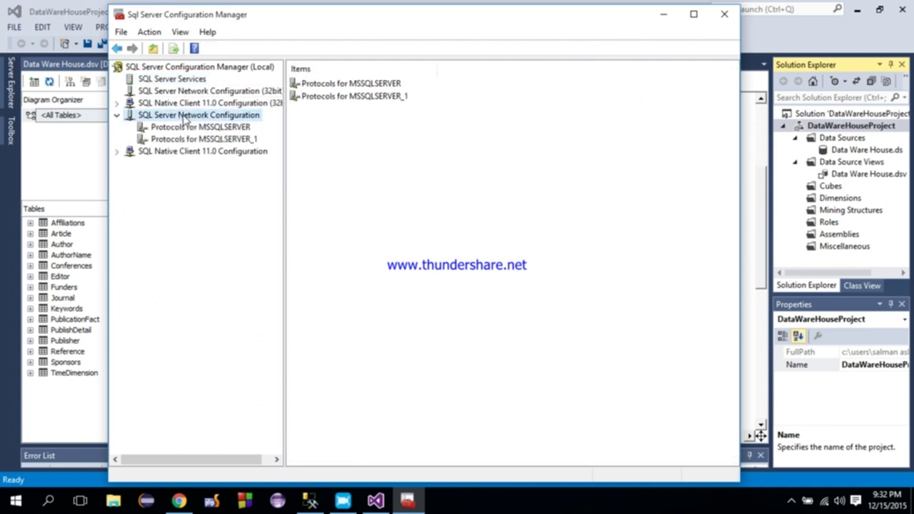
left_click(367, 95)
left_click(366, 84)
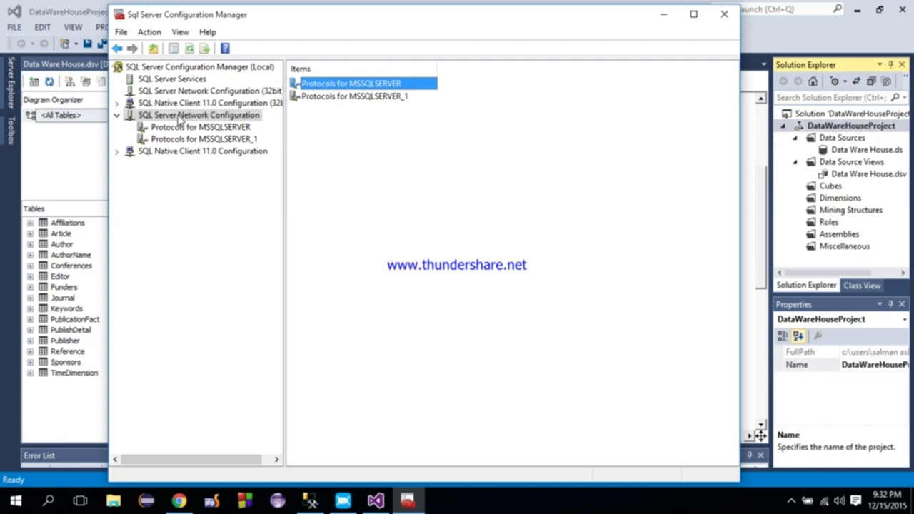
Show the SQL Server Services list, maximize the window, and widen the Name column to reveal full service names.
left_click(168, 80)
left_click(391, 110)
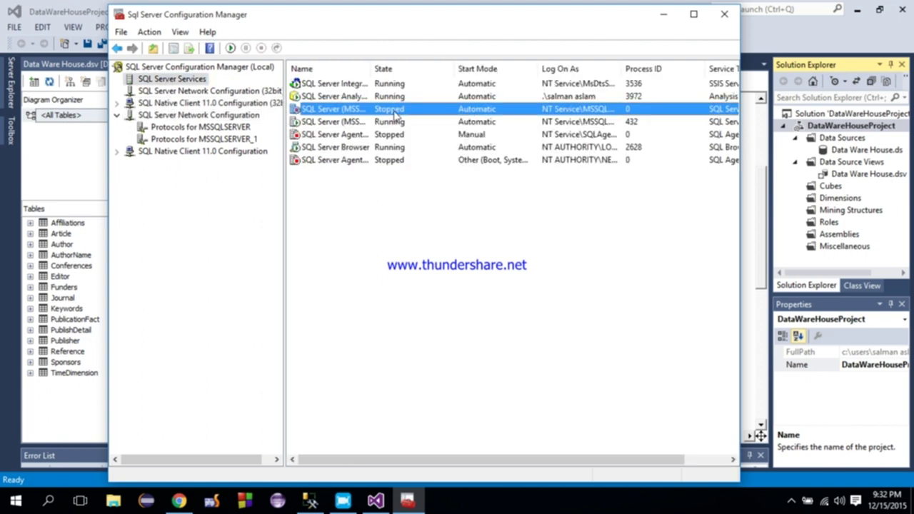
left_click(396, 124)
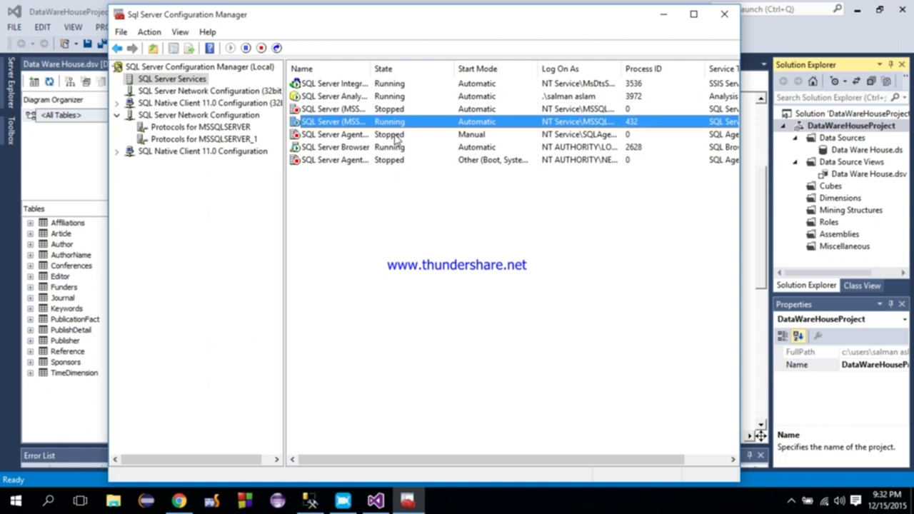
left_click_drag(371, 68, 409, 68)
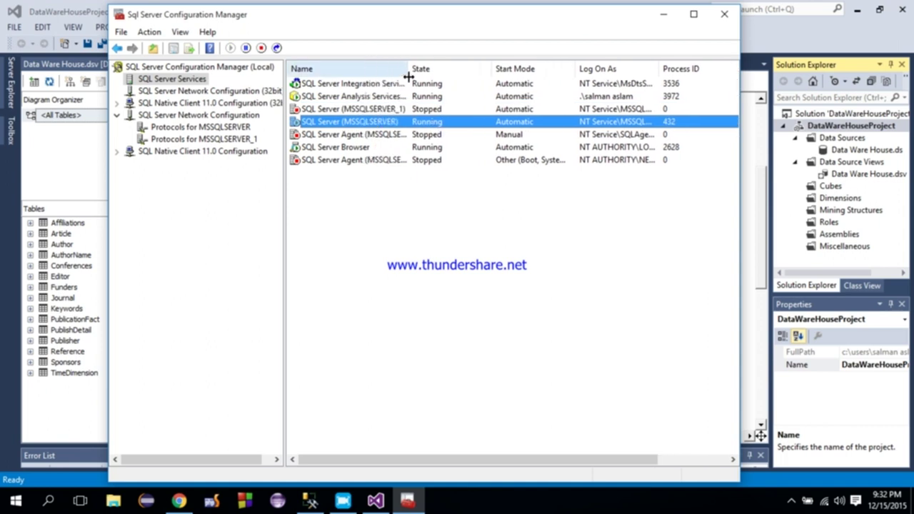
left_click(693, 14)
left_click_drag(300, 60, 345, 59)
left_click(363, 127)
left_click(365, 114)
left_click(363, 102)
left_click(369, 115)
right_click(371, 116)
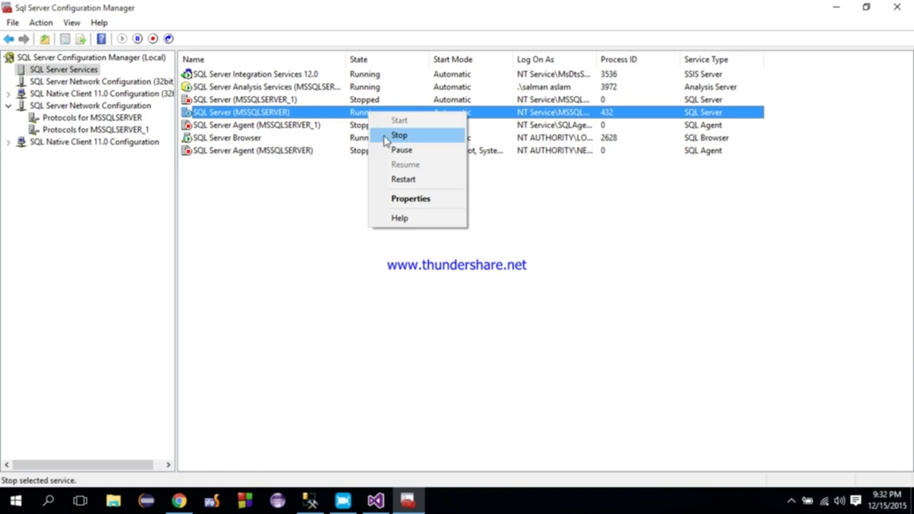
left_click(284, 203)
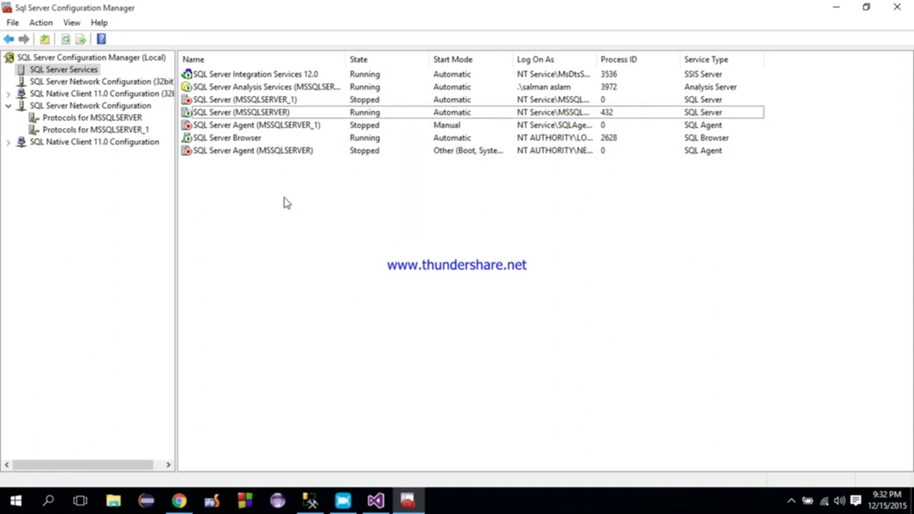
Examine the TCP ports in the IP address properties of TCP/IP for the MSSQLSERVER instance.
left_click(95, 118)
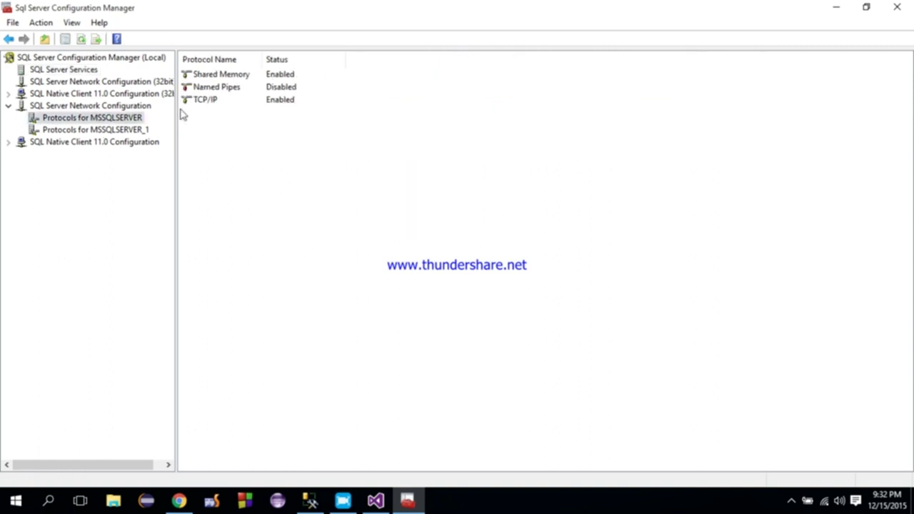
left_click(277, 105)
right_click(277, 104)
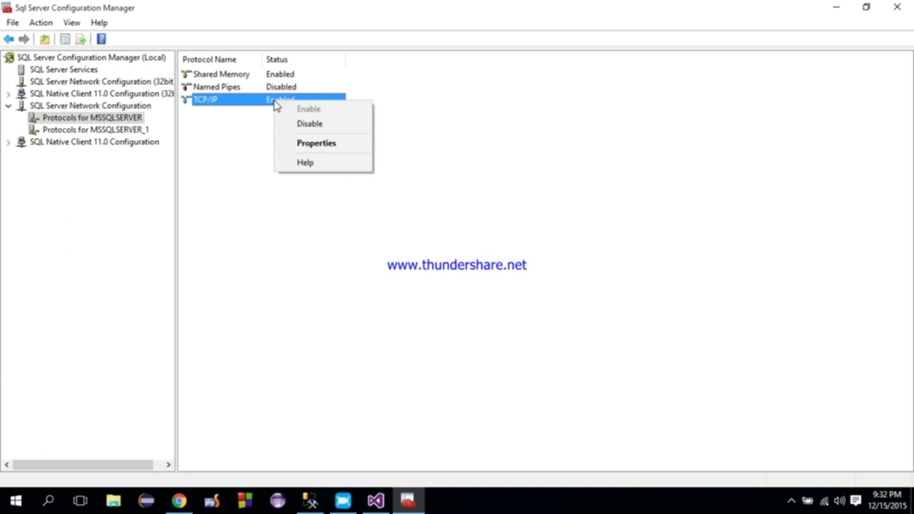
left_click(290, 145)
left_click(386, 116)
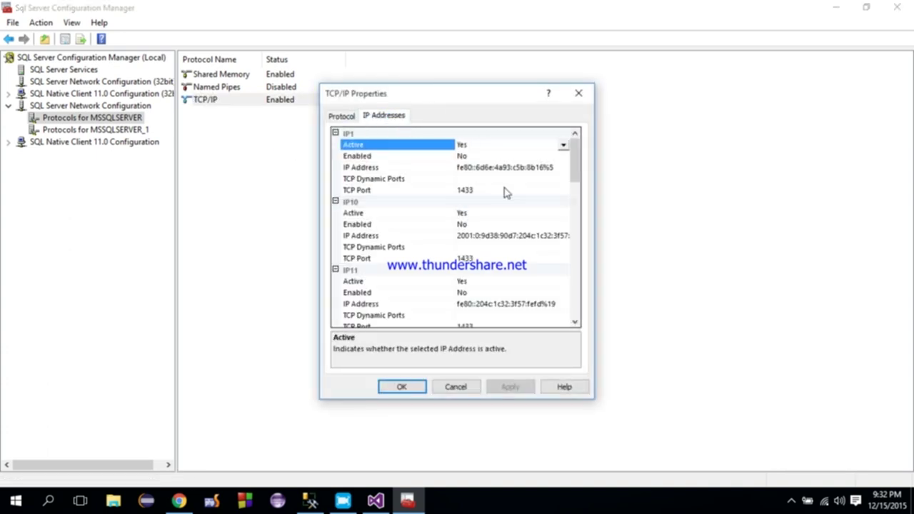
left_click_drag(575, 163, 580, 327)
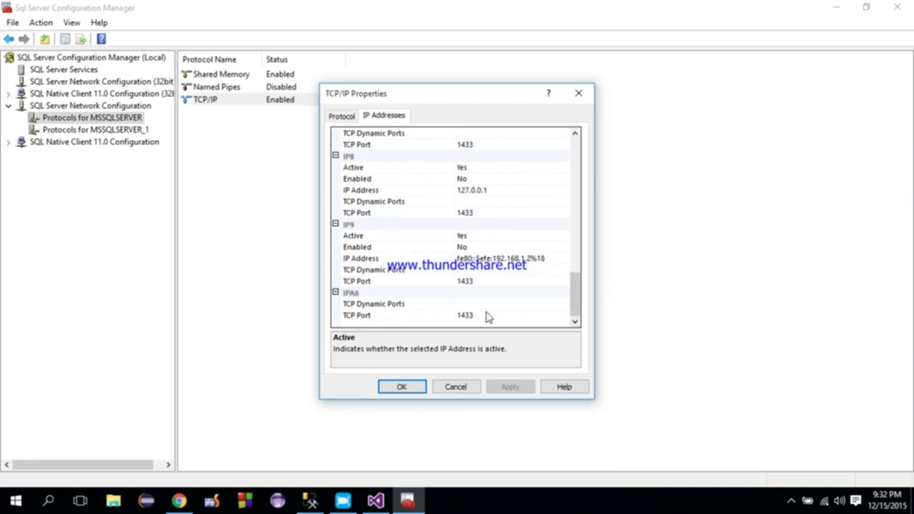
left_click(386, 384)
Disable the TCP/IP protocol for the MSSQLSERVER instance and acknowledge the warning.
right_click(261, 101)
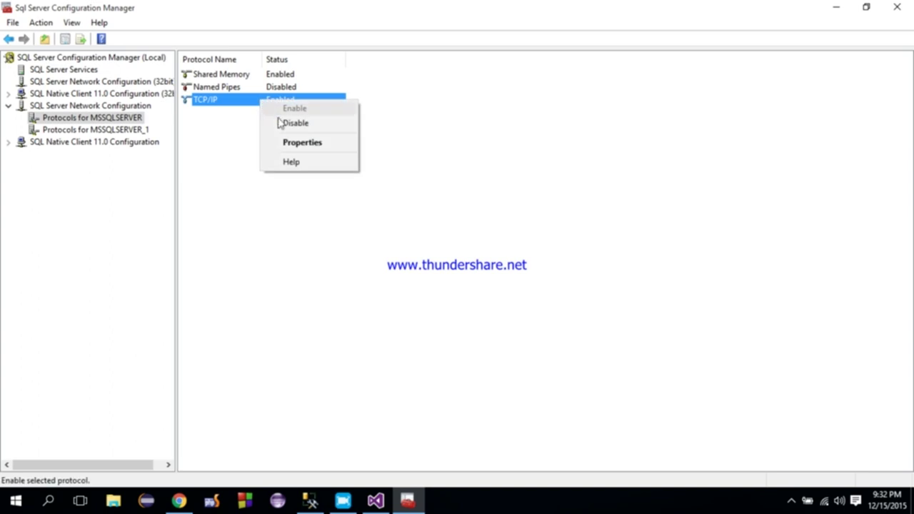
left_click(293, 123)
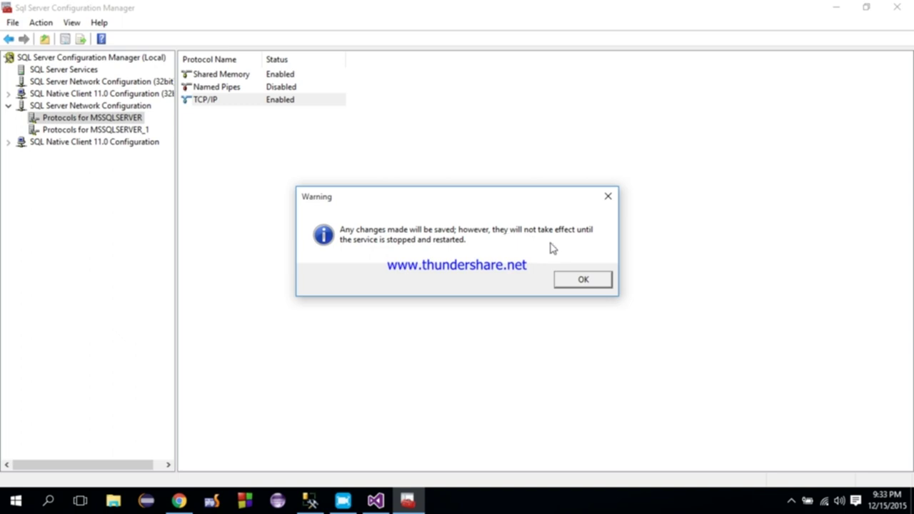
left_click(580, 280)
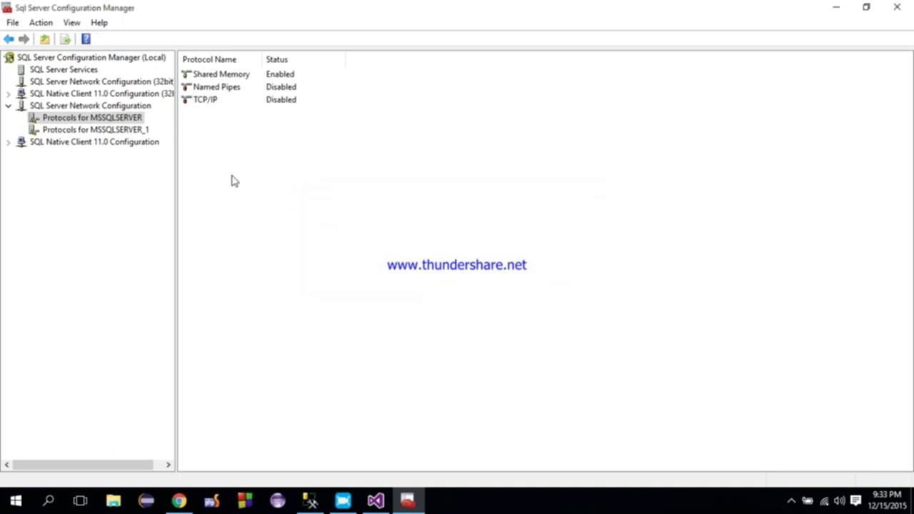
Stop the SQL Server (MSSQLSERVER) service in the SQL Server Services list.
left_click(64, 70)
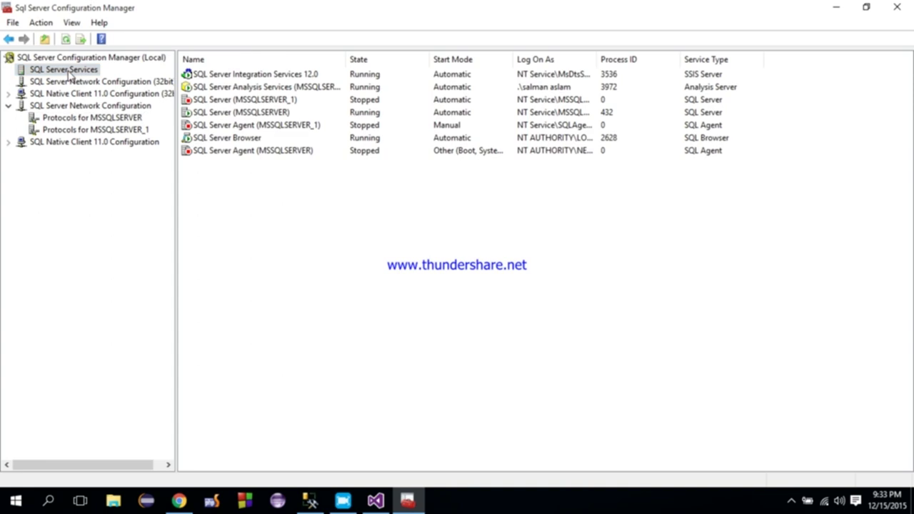
left_click(365, 115)
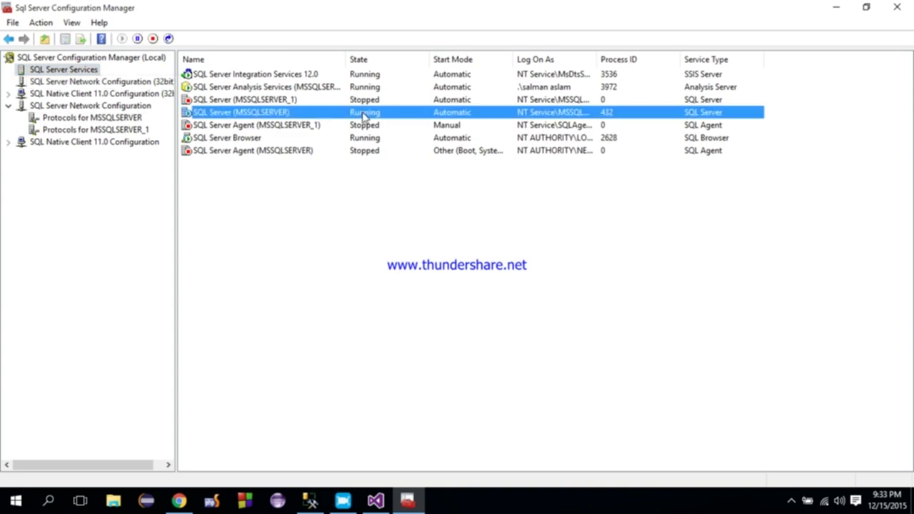
right_click(365, 117)
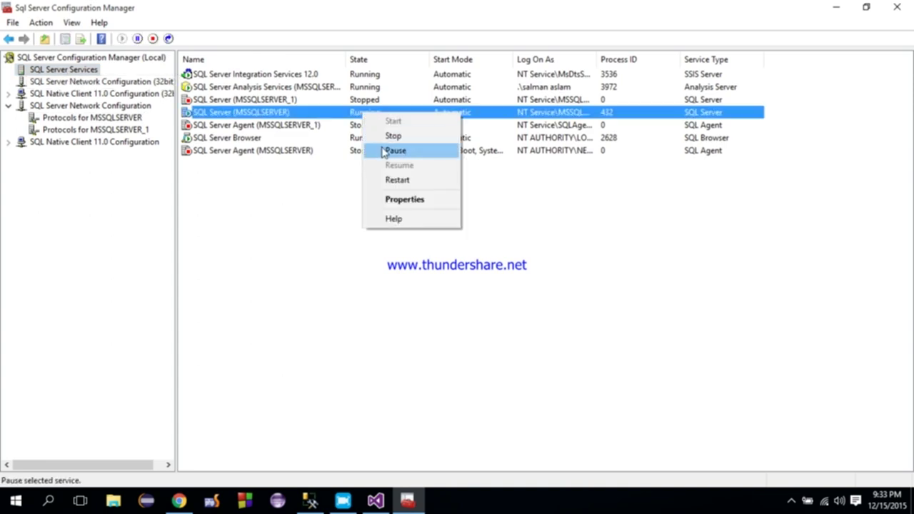
left_click(385, 136)
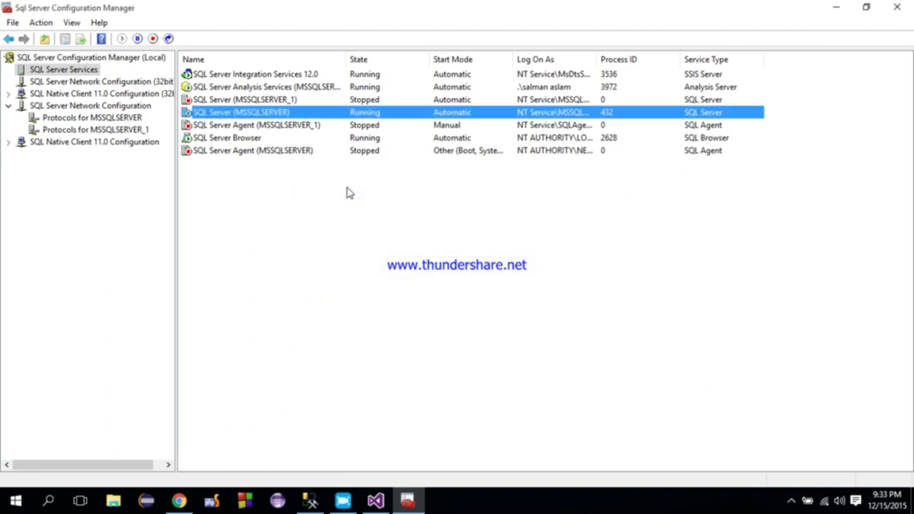
Enable the TCP/IP protocol for the MSSQLSERVER_1 instance and acknowledge the warning.
left_click(302, 100)
right_click(365, 103)
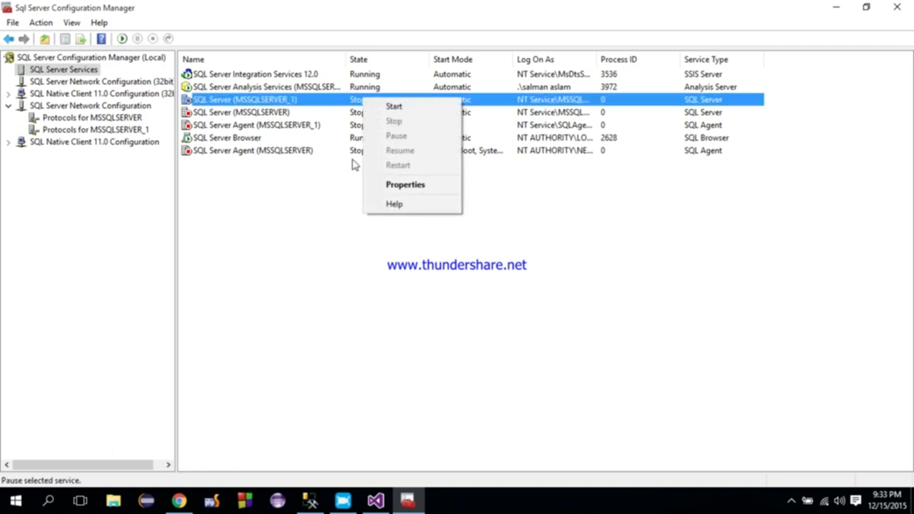
left_click(136, 187)
left_click(118, 133)
right_click(282, 105)
left_click(315, 115)
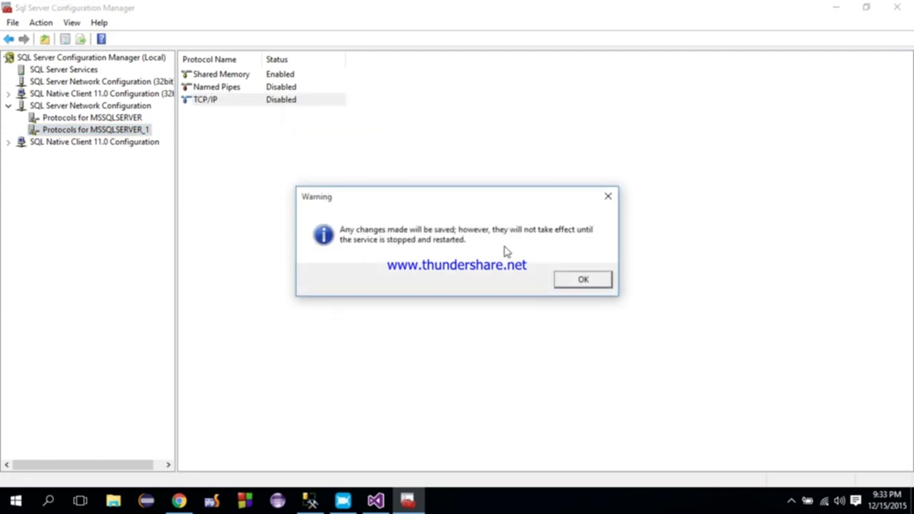
left_click(564, 283)
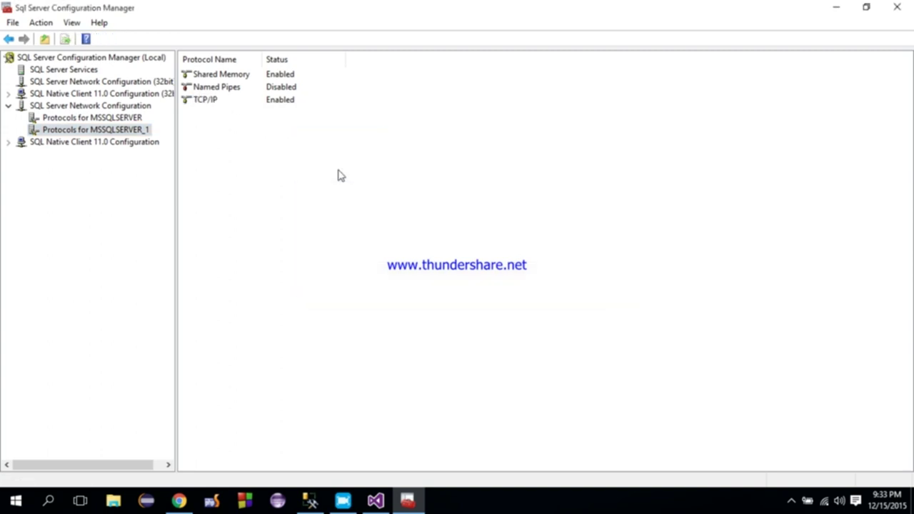
Set the TCP port to 1433 for every IP address entry, including IPAll, in the TCP/IP properties of MSSQLSERVER_1 and apply the change.
right_click(269, 105)
left_click(291, 143)
left_click(393, 117)
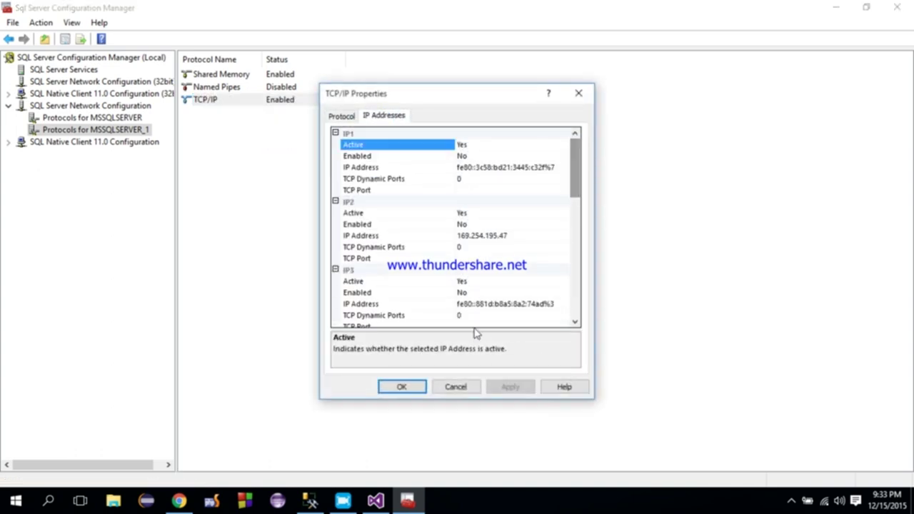
left_click(504, 189)
type("1433")
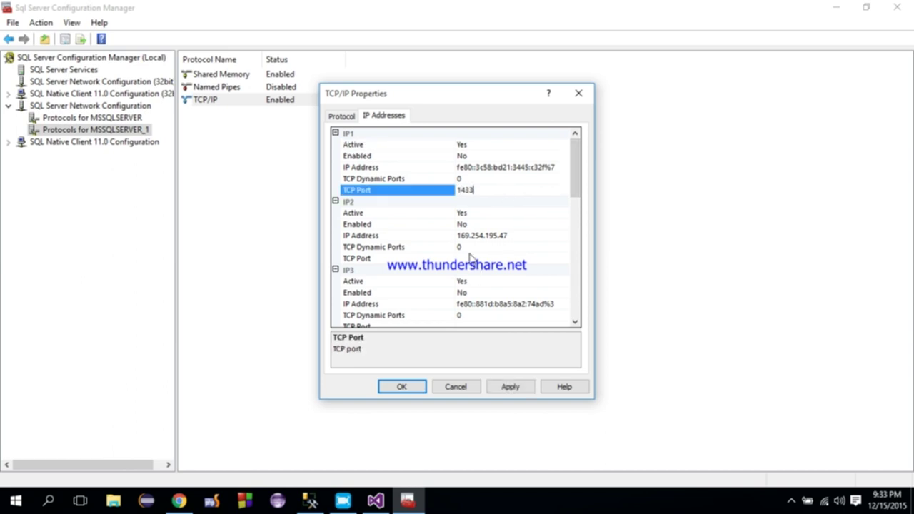
left_click(469, 258)
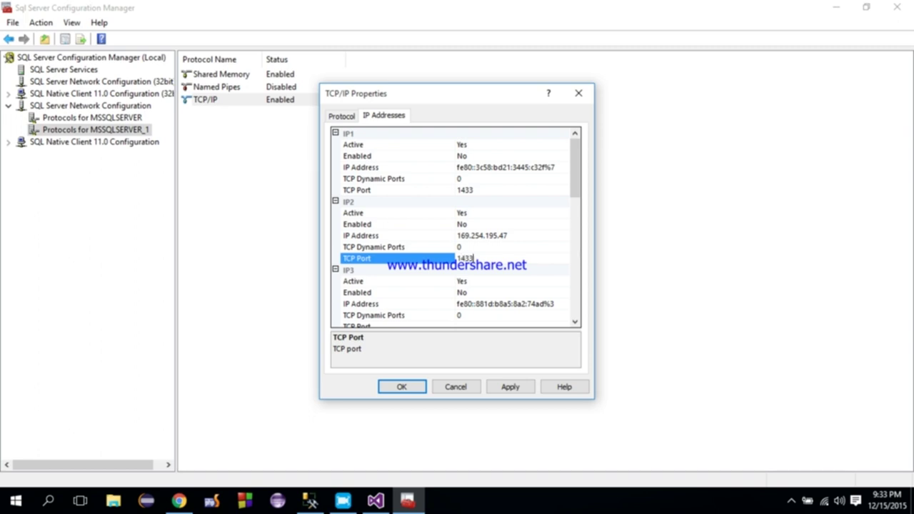
left_click_drag(579, 170, 587, 305)
left_click(479, 280)
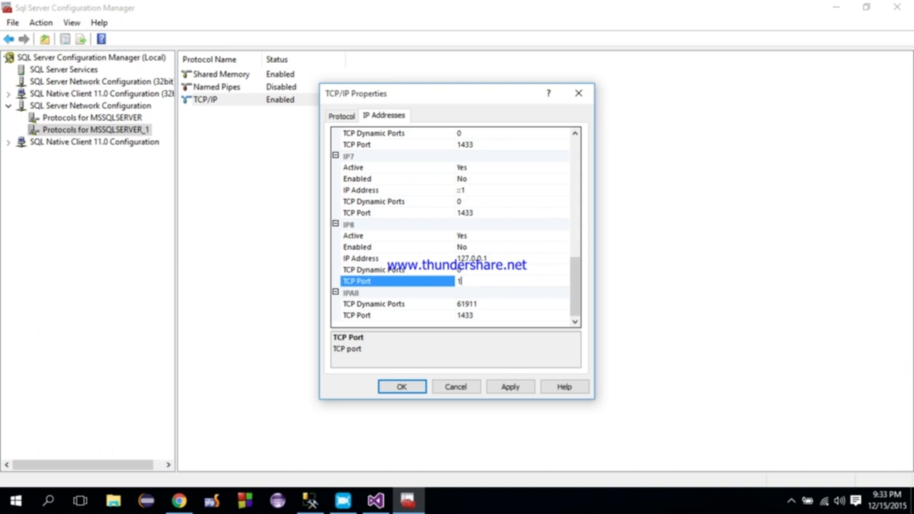
left_click(511, 387)
left_click(588, 303)
left_click(417, 386)
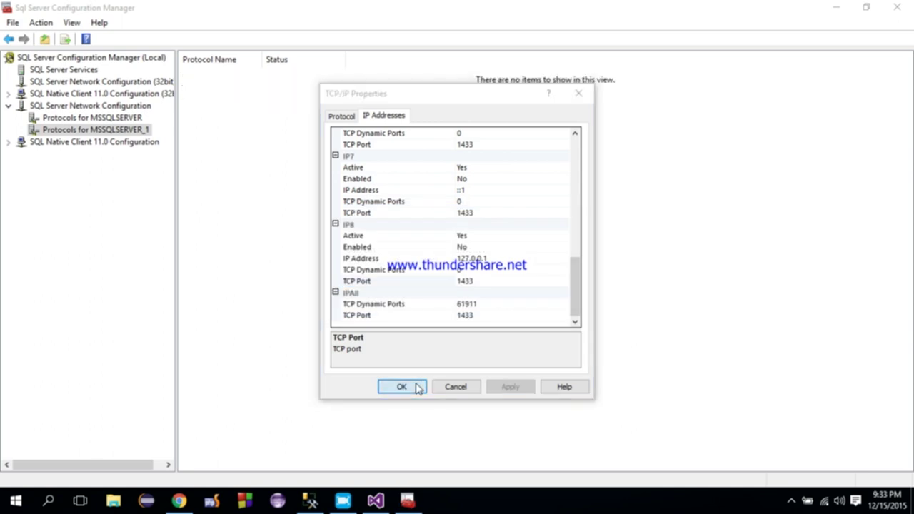
Start the SQL Server (MSSQLSERVER_1) service in the SQL Server Services list.
left_click(82, 71)
left_click(364, 114)
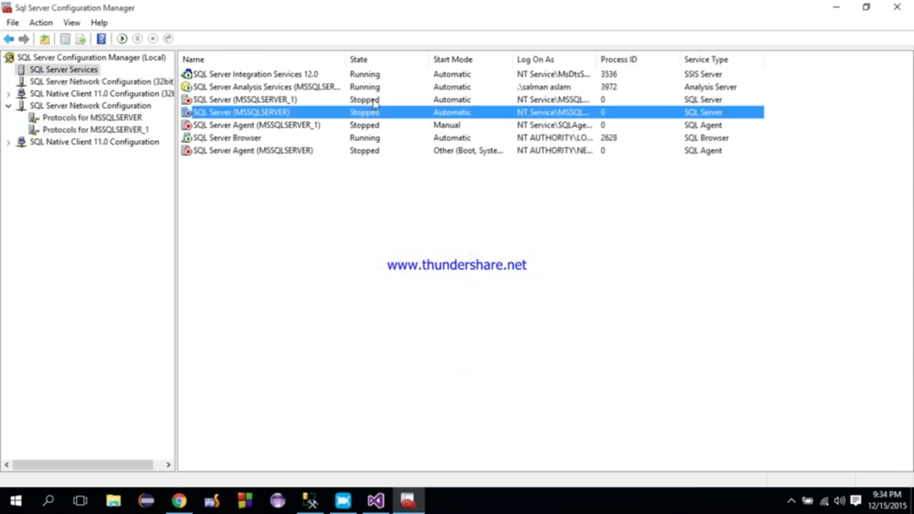
left_click(376, 102)
right_click(377, 102)
left_click(402, 106)
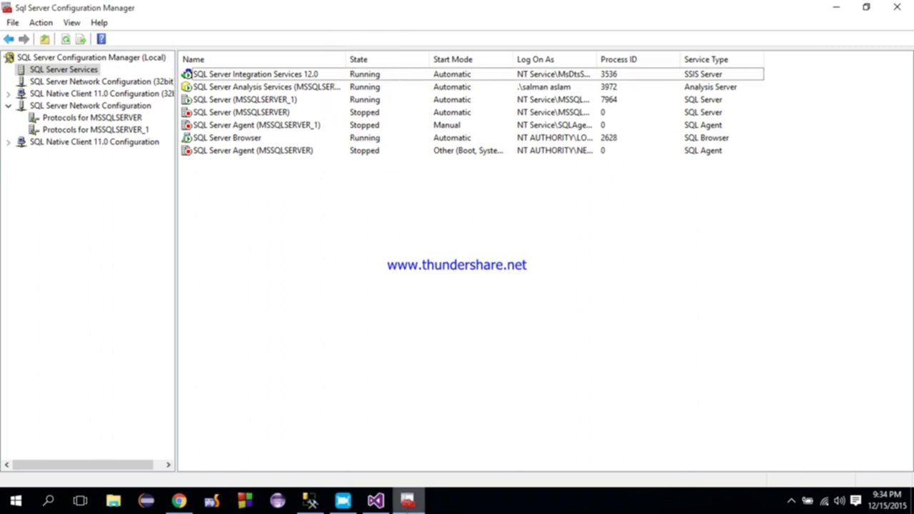
Switch to SQL Server Management Studio, connect to the MSSQLSERVER_1 database engine with Windows Authentication, and minimize the window.
left_click(310, 501)
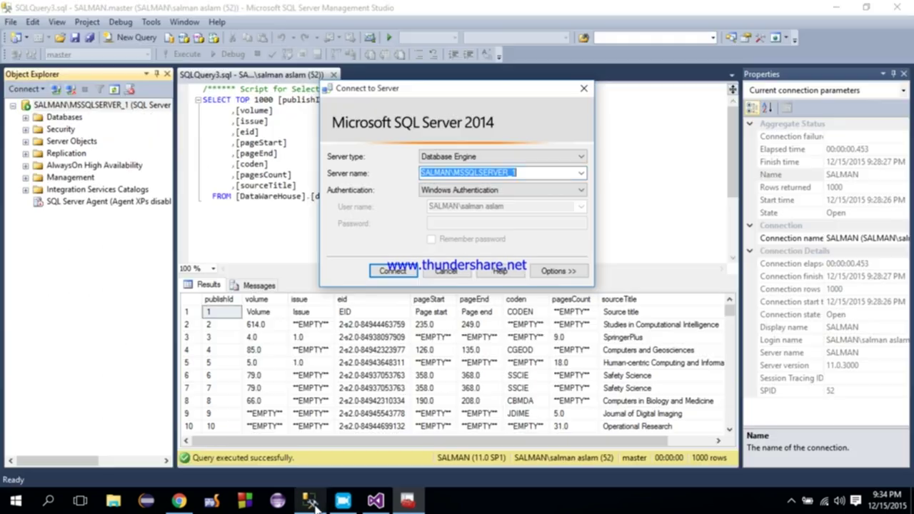
left_click(391, 271)
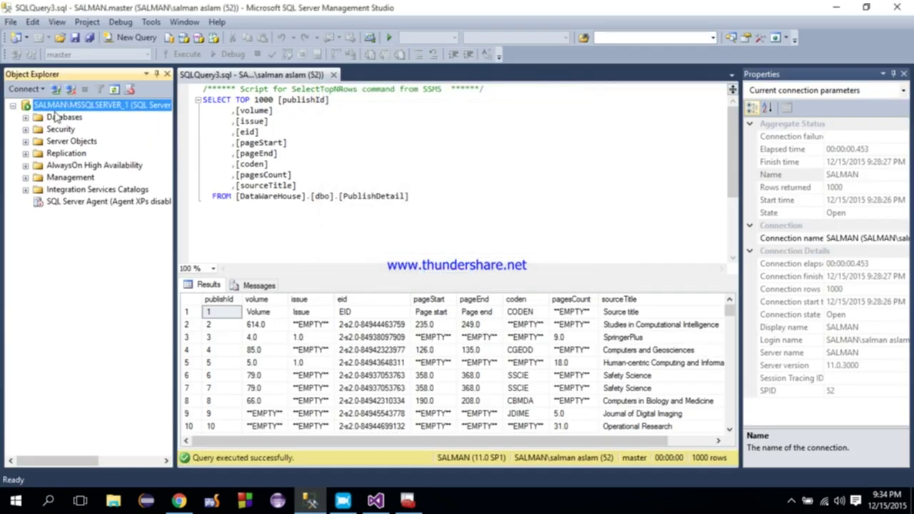
left_click(831, 8)
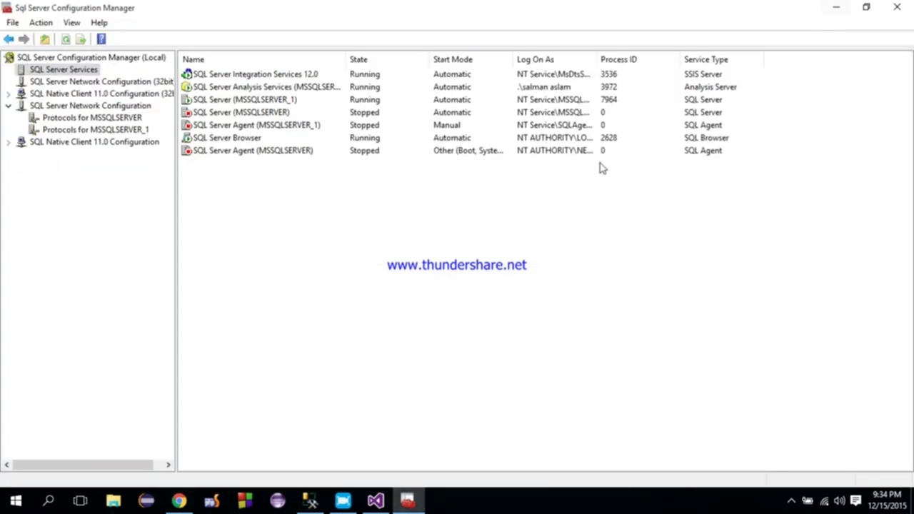
Switch to Visual Studio and deploy the DataWareHouseProject solution.
left_click(375, 500)
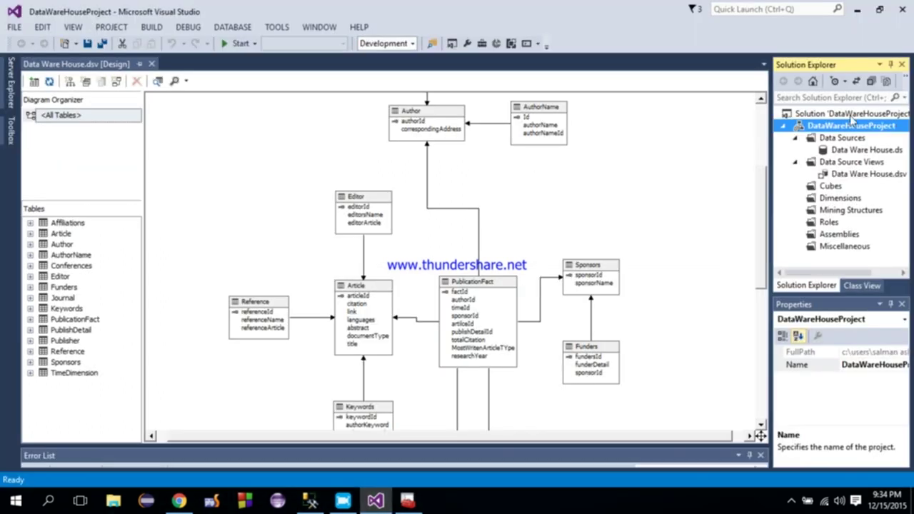
left_click(152, 27)
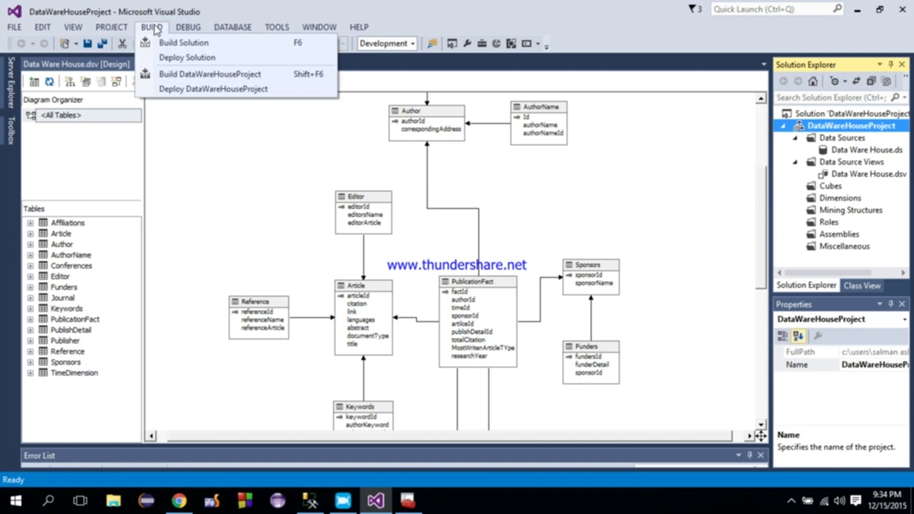
left_click(184, 58)
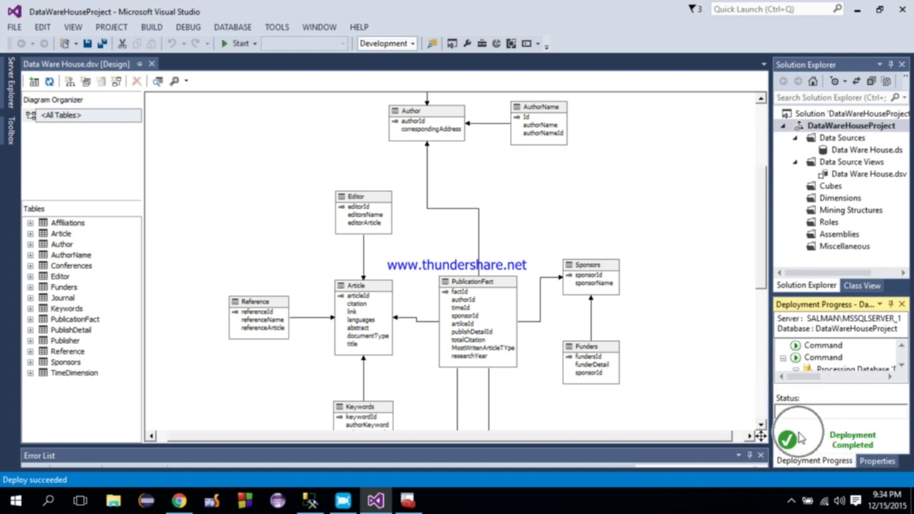
Create the Article dimension from the existing Article table in the Data Ware House view, keeping only the Article Id attribute.
left_click(842, 175)
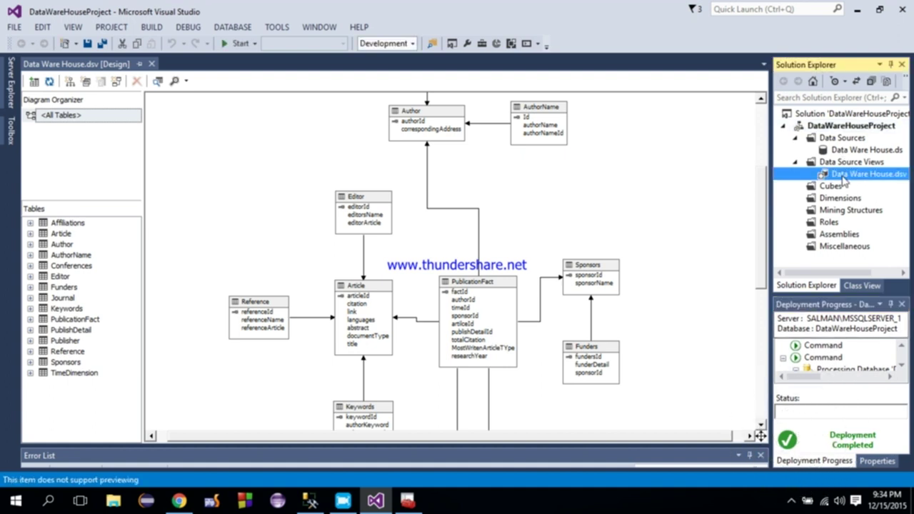
left_click(830, 190)
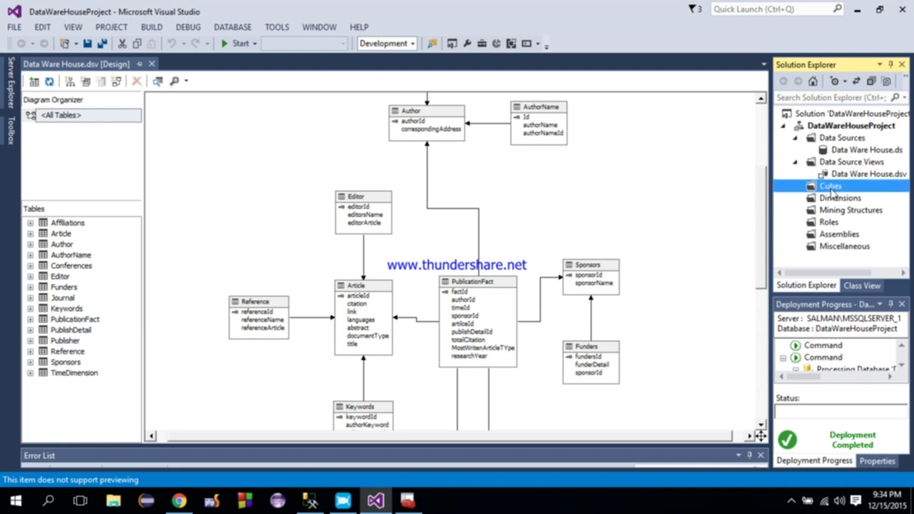
left_click(833, 199)
right_click(832, 198)
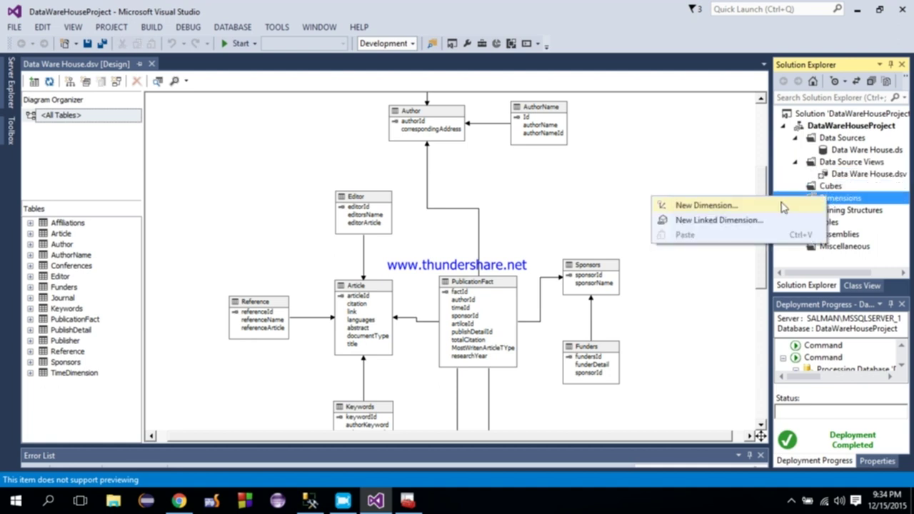
left_click(783, 207)
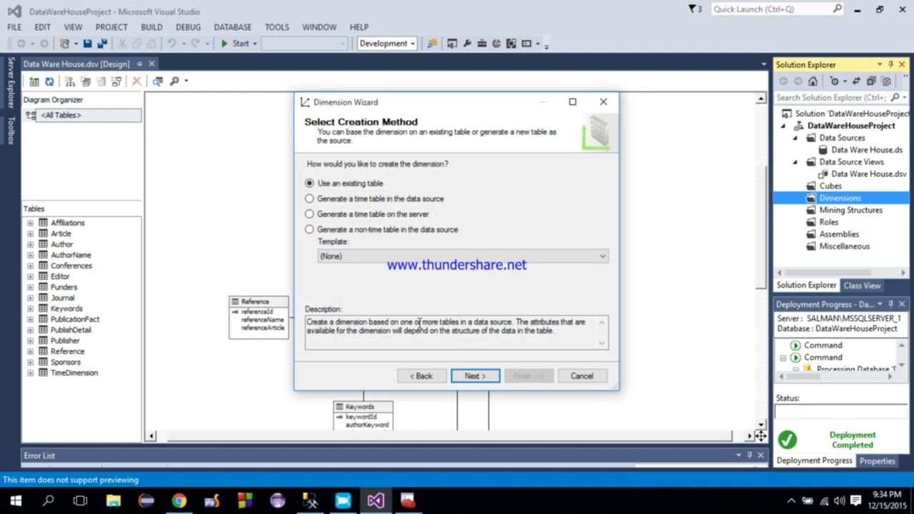
left_click(469, 376)
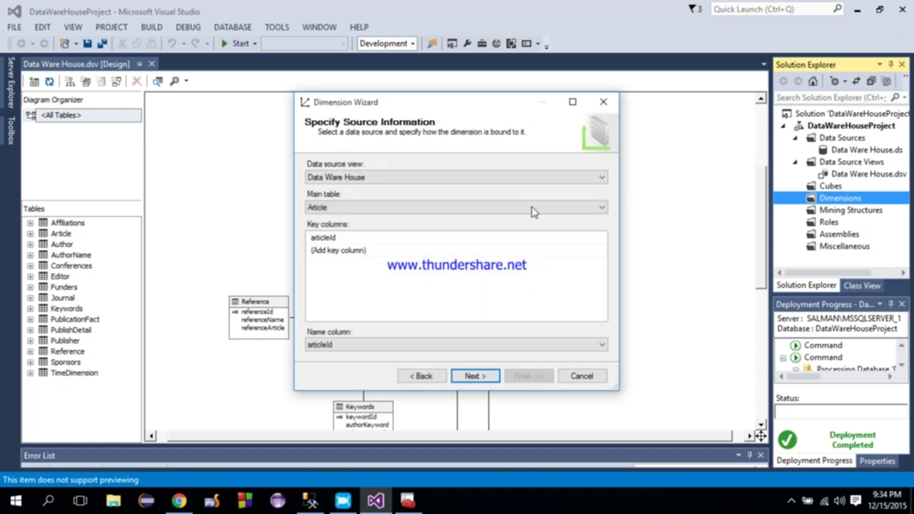
left_click(469, 377)
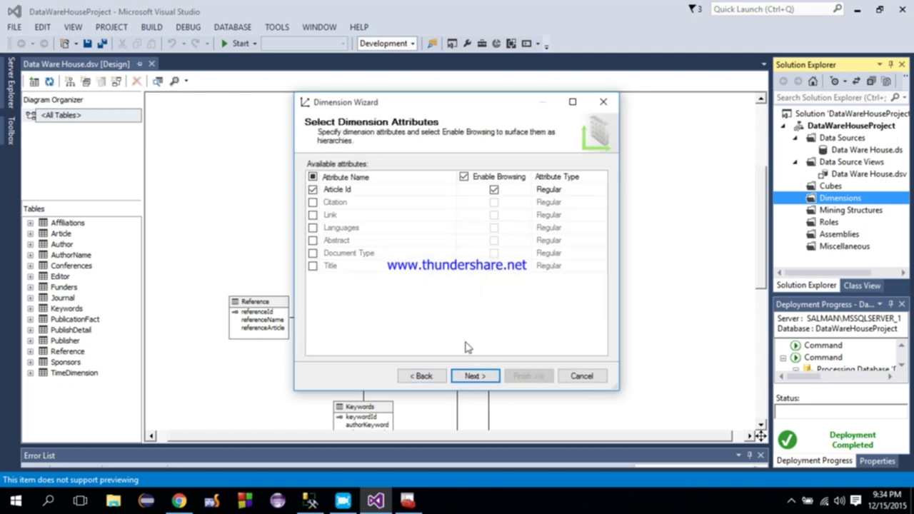
left_click(472, 377)
left_click(525, 377)
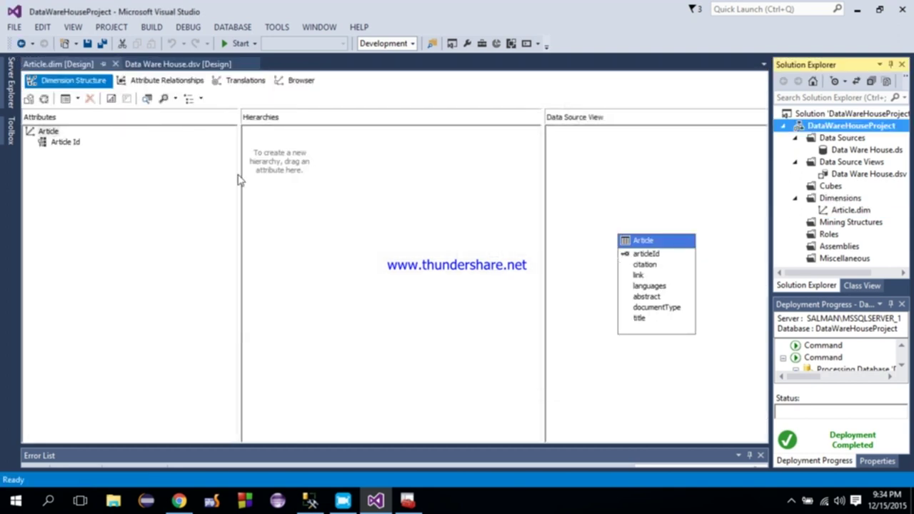
Create a hierarchy from the Article Id attribute in the Article dimension and rename it Article Hierarchy.
left_click_drag(62, 142, 244, 153)
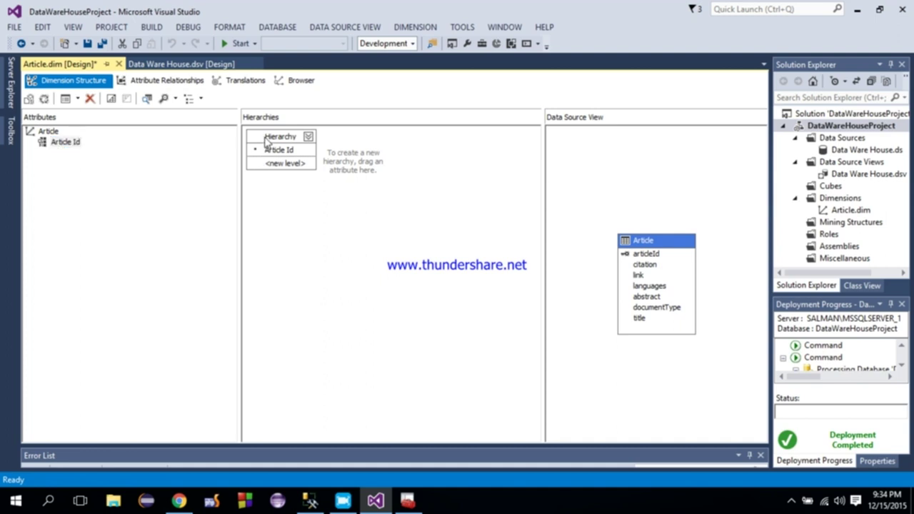
right_click(266, 140)
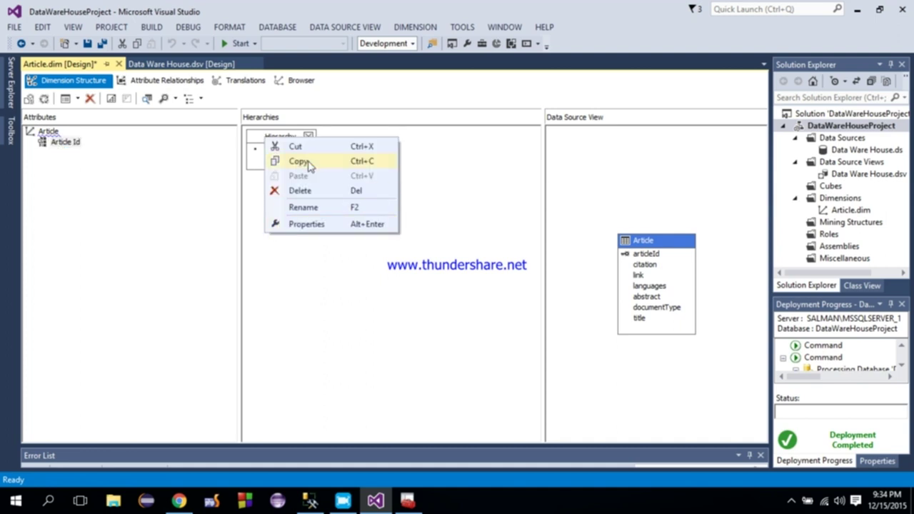
left_click(306, 207)
left_click(250, 131)
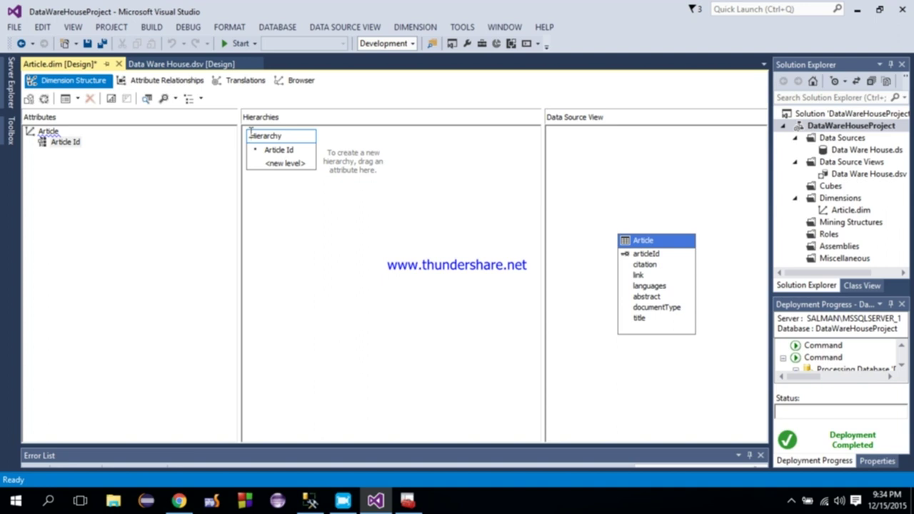
type("Article _")
left_click(310, 202)
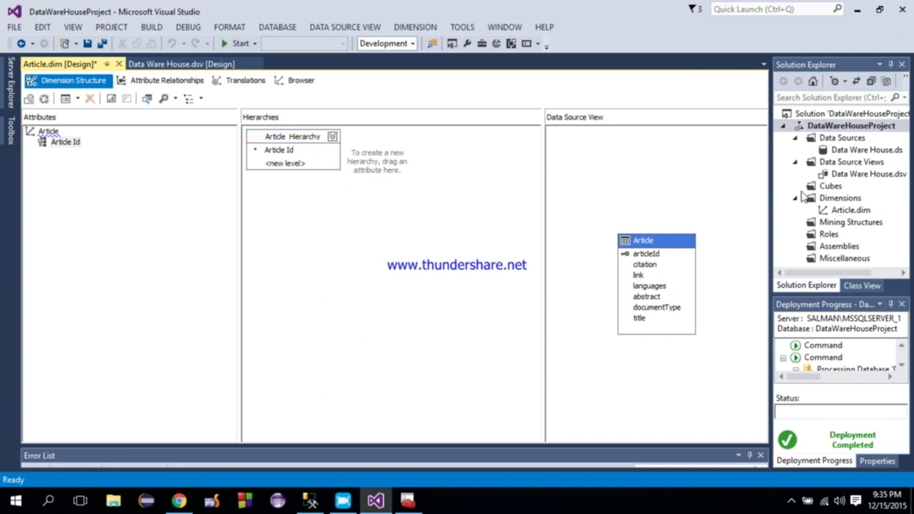
Create the Author dimension from the existing Author table in the Data Ware House view, including Author Id and Corresponding Address.
left_click(840, 200)
right_click(834, 202)
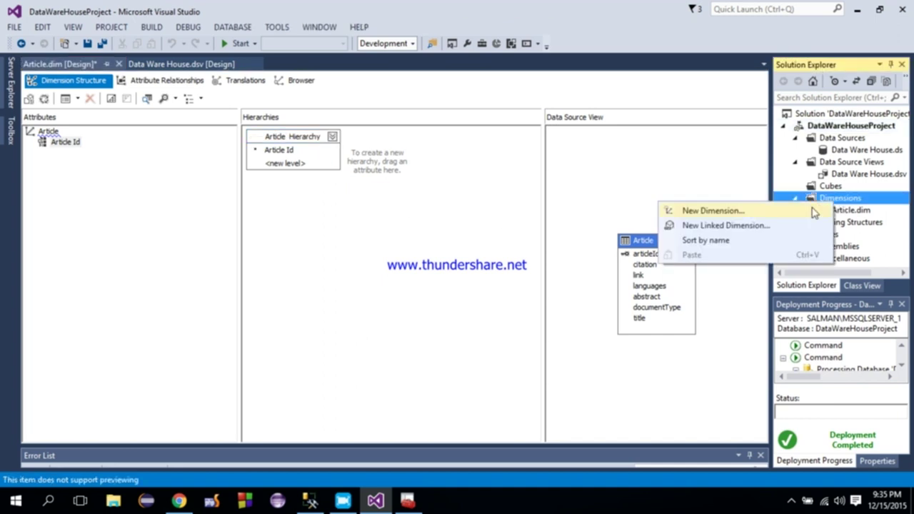
left_click(791, 212)
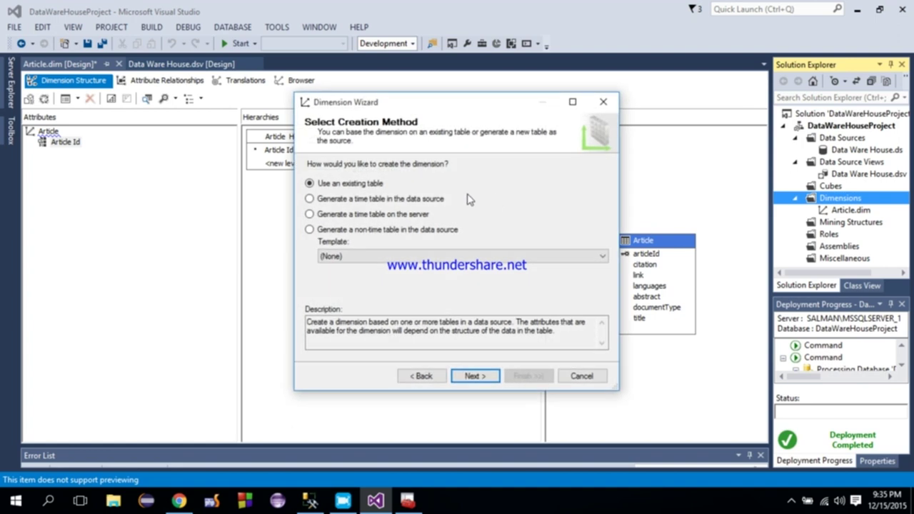
left_click(472, 376)
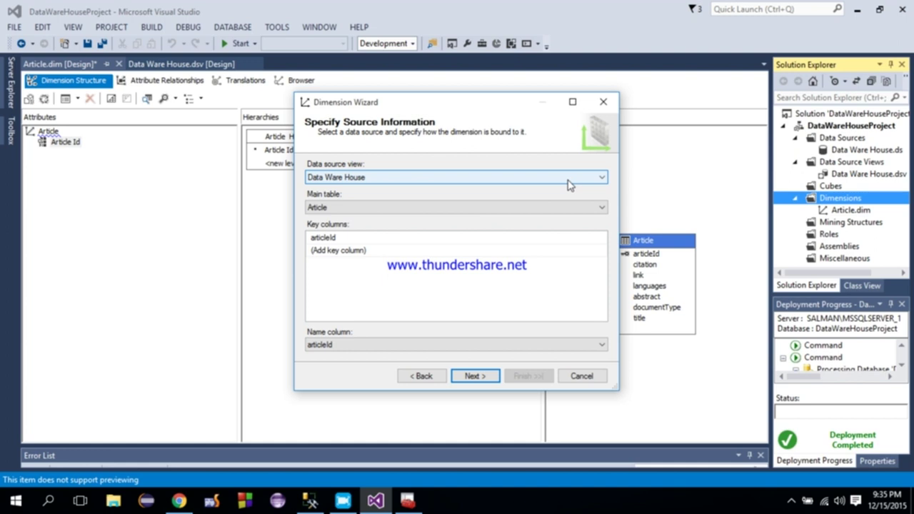
left_click(600, 208)
left_click(600, 209)
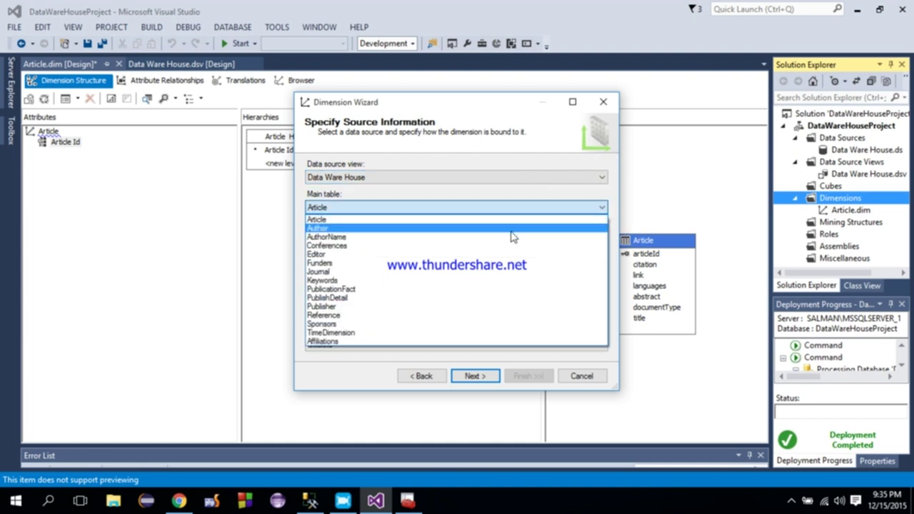
left_click(511, 228)
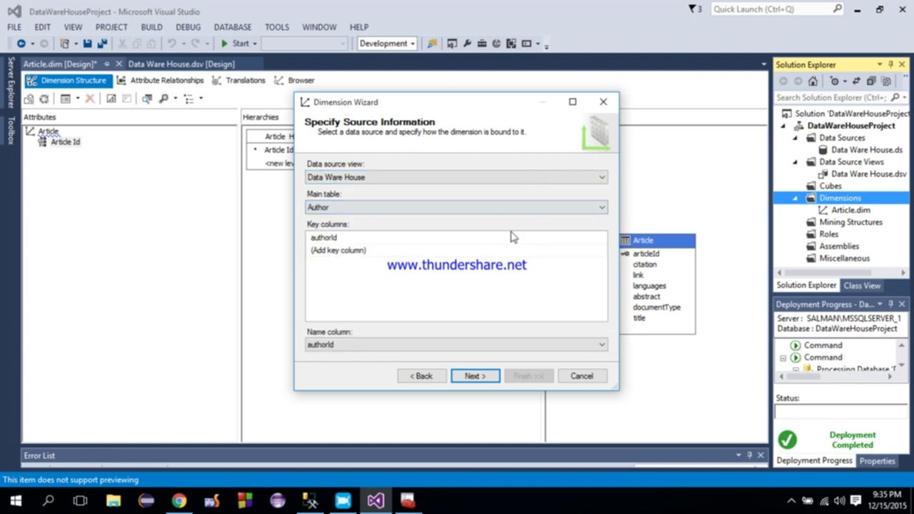
left_click(465, 378)
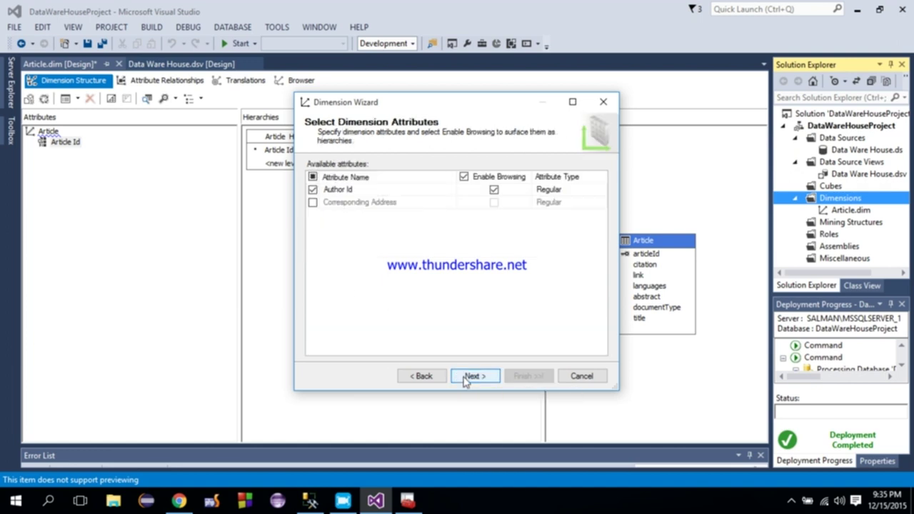
left_click(312, 177)
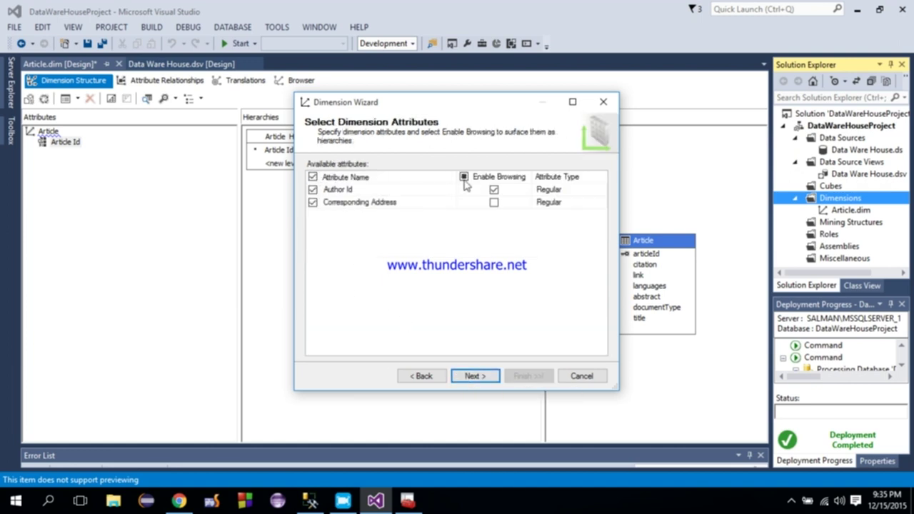
left_click(474, 377)
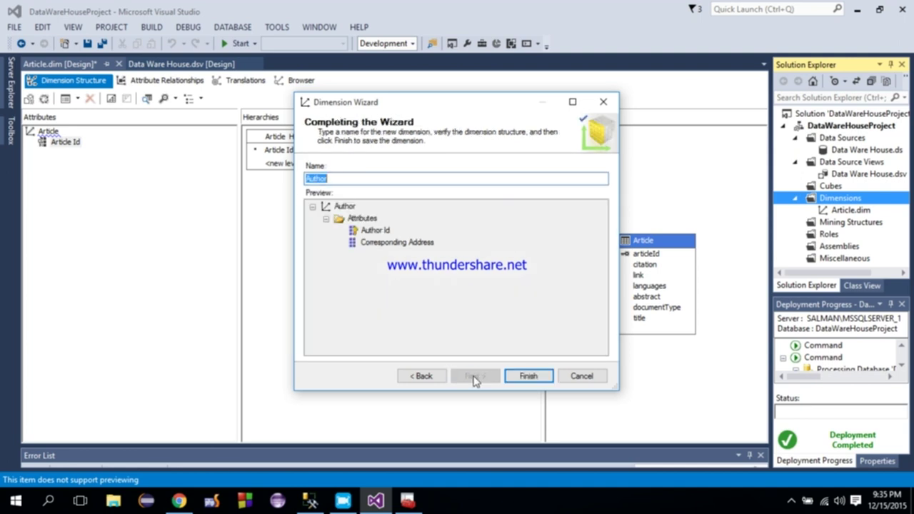
left_click(519, 378)
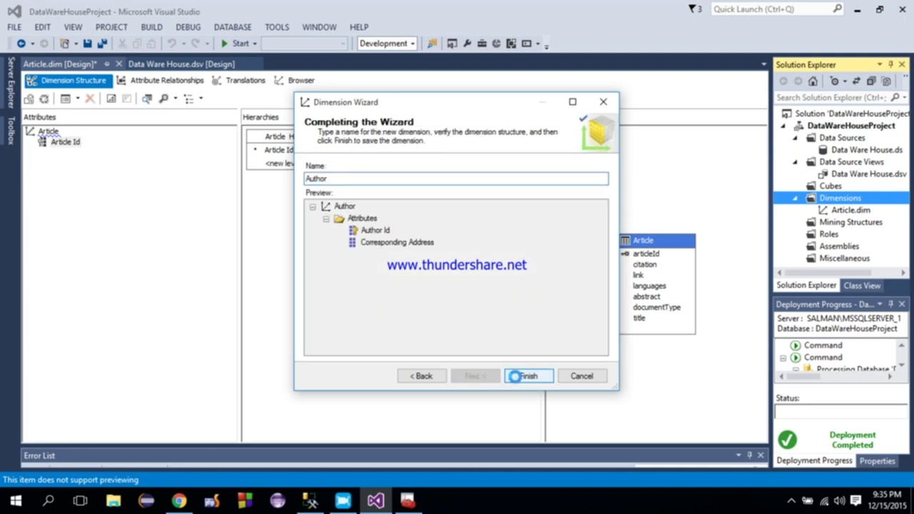
Create the Time Dimension from the existing TimeDimension table, including Time Id and Year Of Publication with browsing enabled for both.
left_click(837, 202)
right_click(837, 203)
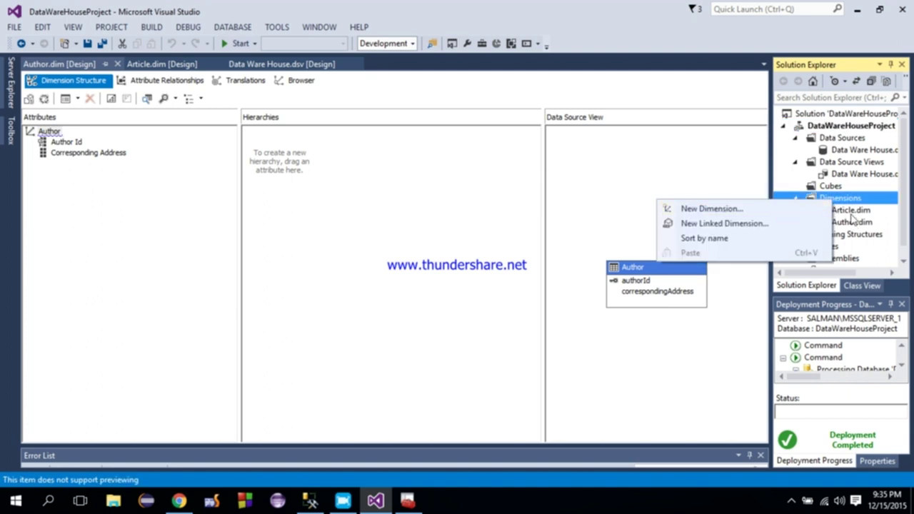
left_click(850, 210)
right_click(828, 200)
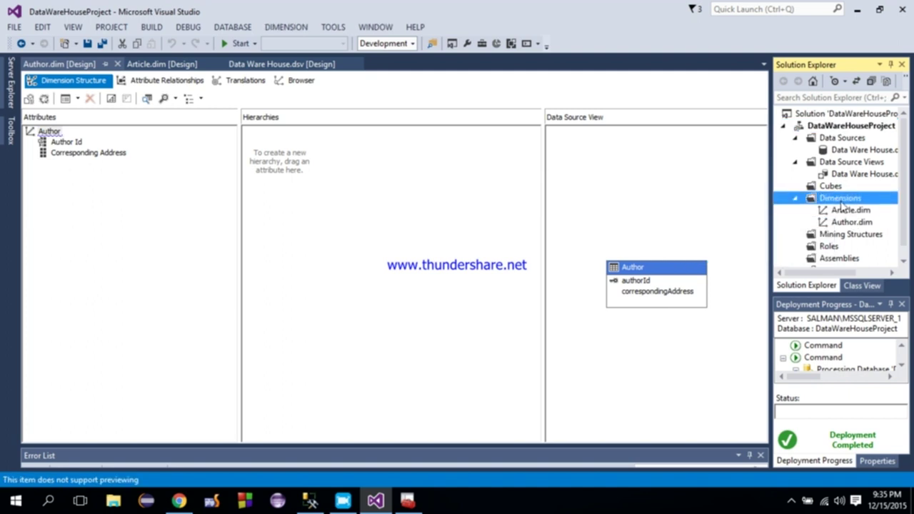
left_click(765, 212)
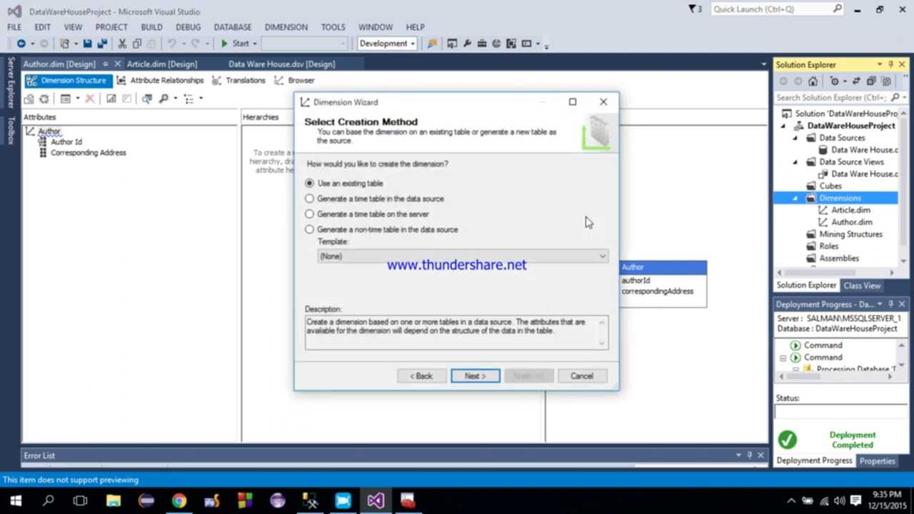
left_click(480, 377)
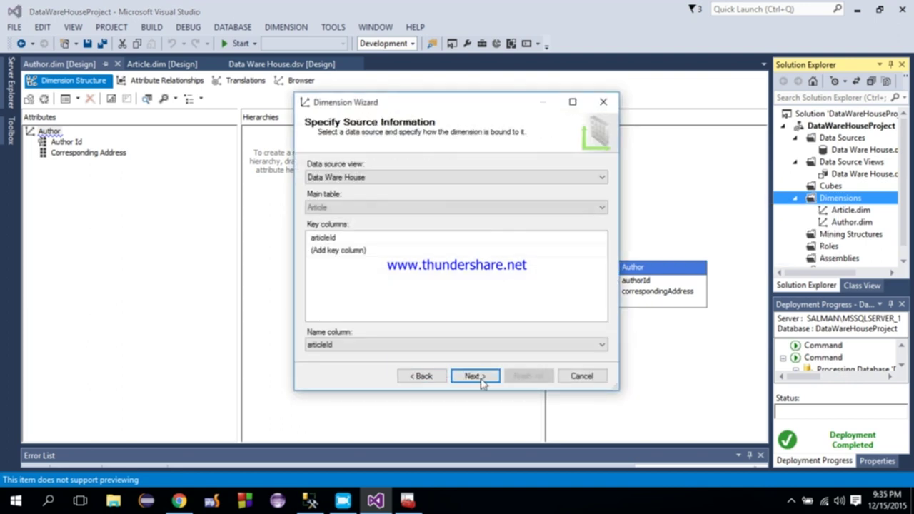
left_click(583, 209)
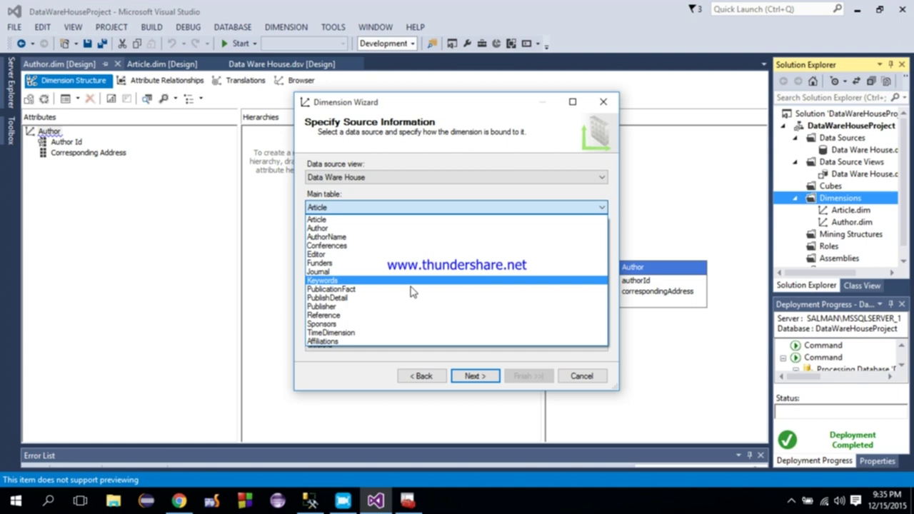
left_click(375, 335)
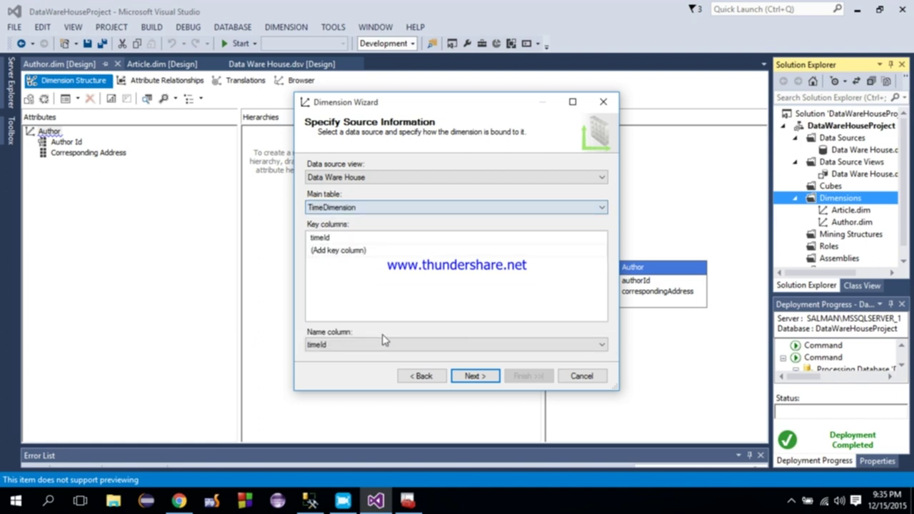
left_click(466, 378)
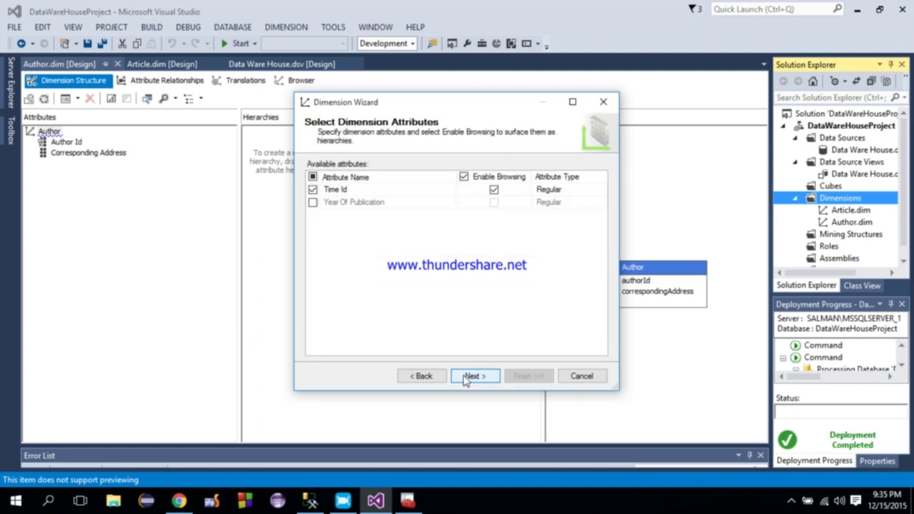
left_click(313, 177)
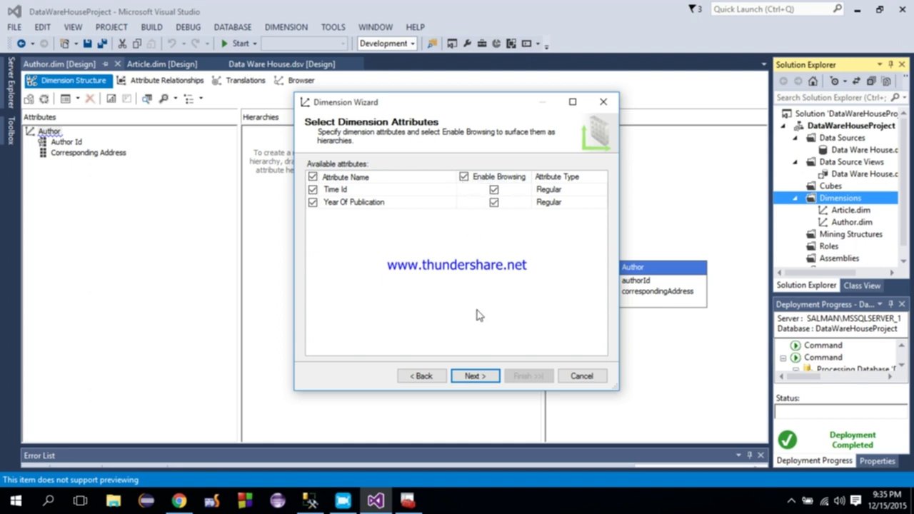
left_click(469, 378)
left_click(526, 377)
Create the Publish Detail dimension from the existing PublishDetail table, including all its available attributes.
left_click(844, 200)
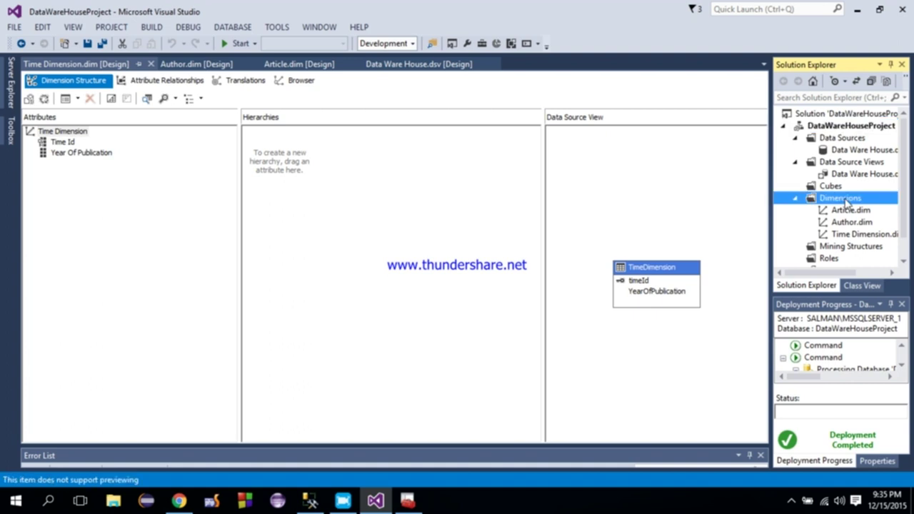
right_click(844, 199)
left_click(741, 215)
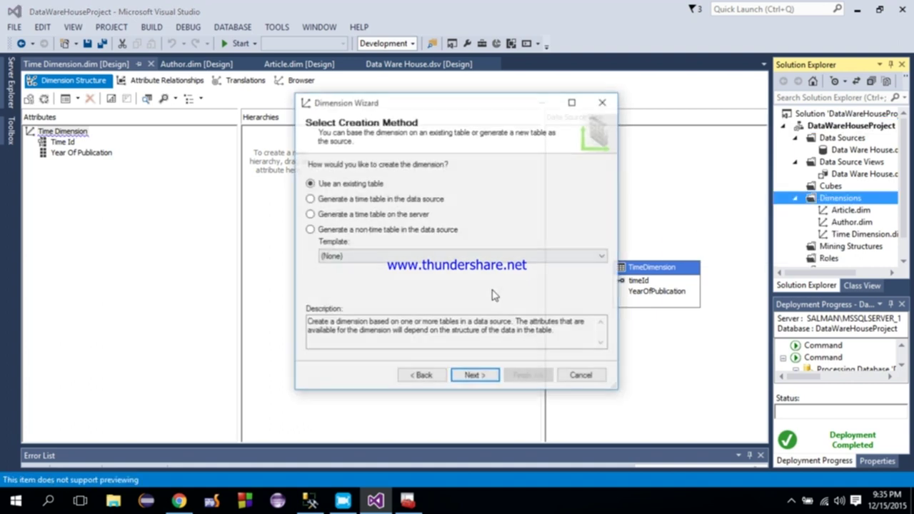
left_click(473, 376)
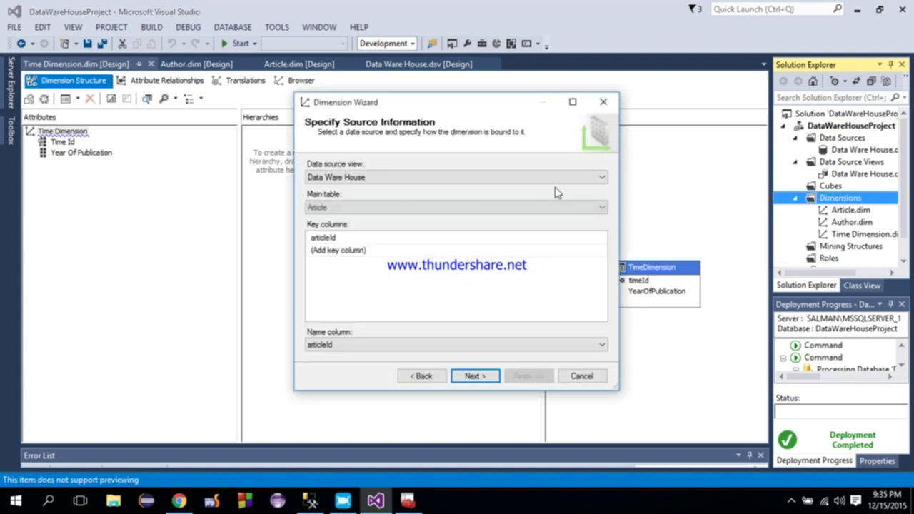
left_click(599, 208)
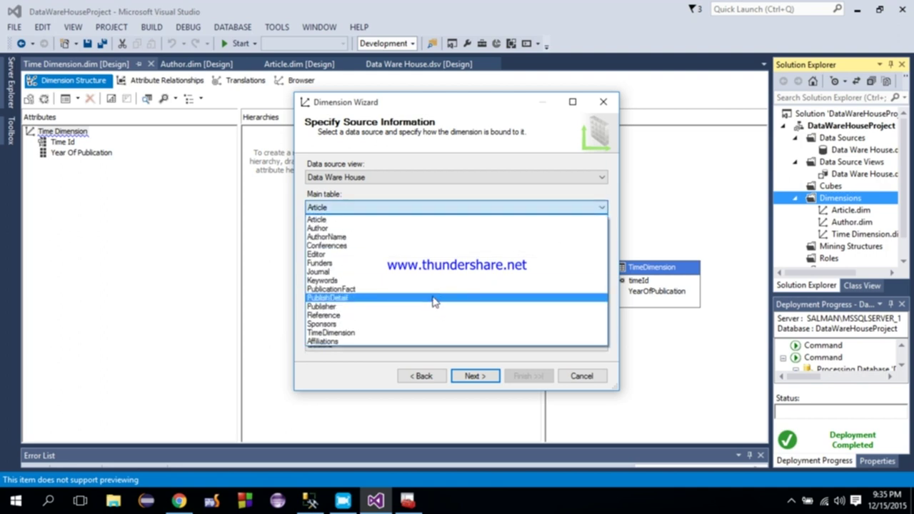
left_click(434, 301)
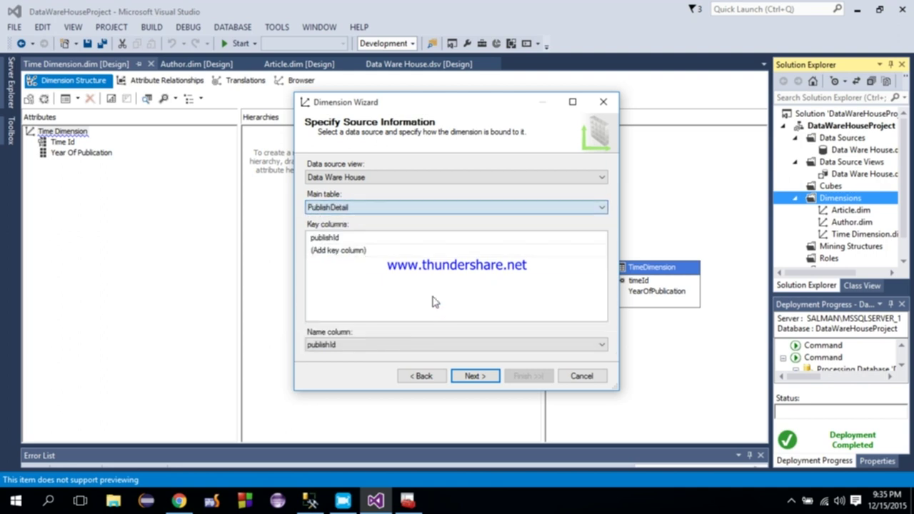
left_click(470, 378)
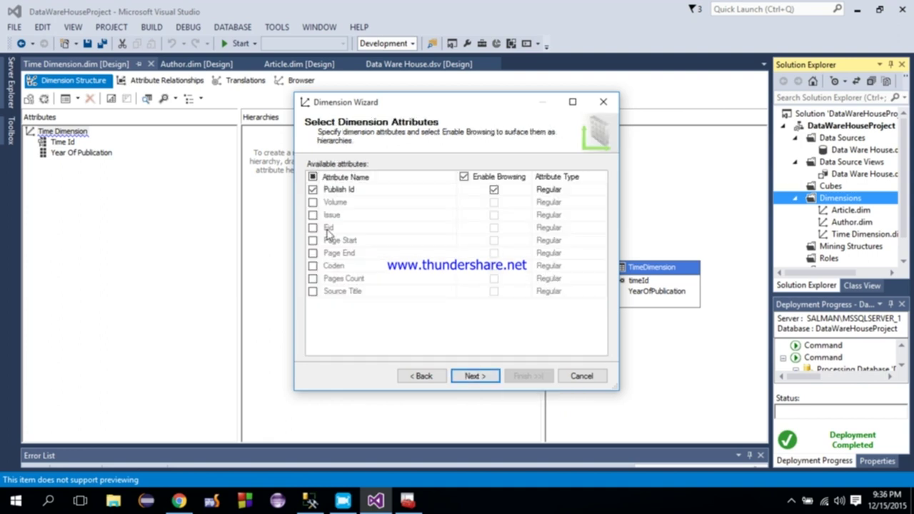
left_click(312, 176)
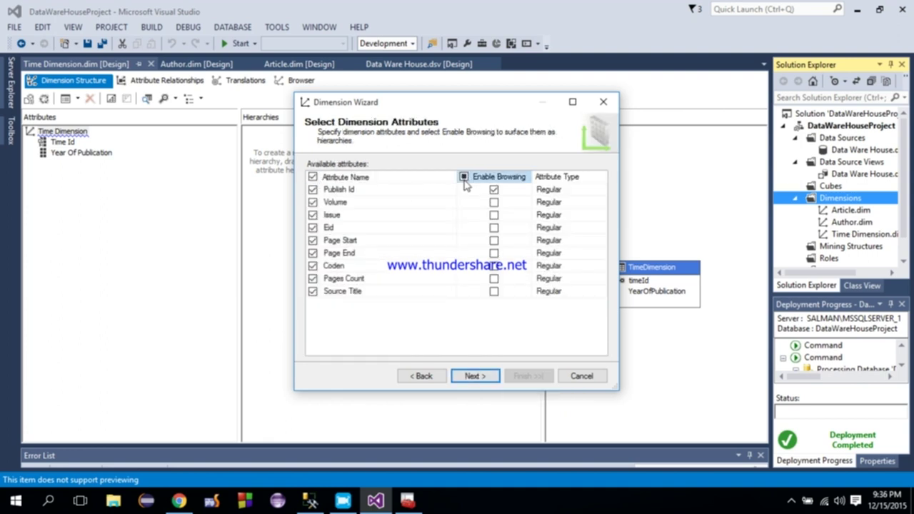
left_click(482, 375)
left_click(532, 376)
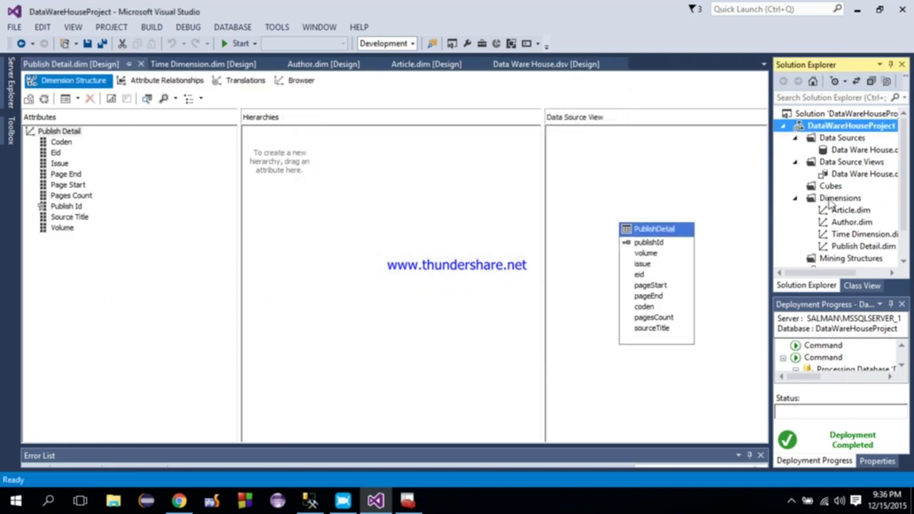
left_click(839, 200)
right_click(839, 202)
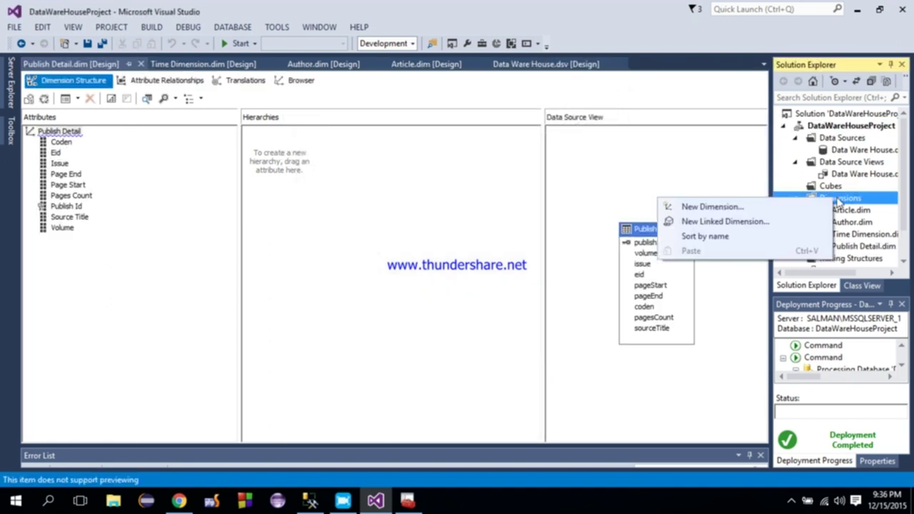
left_click(851, 234)
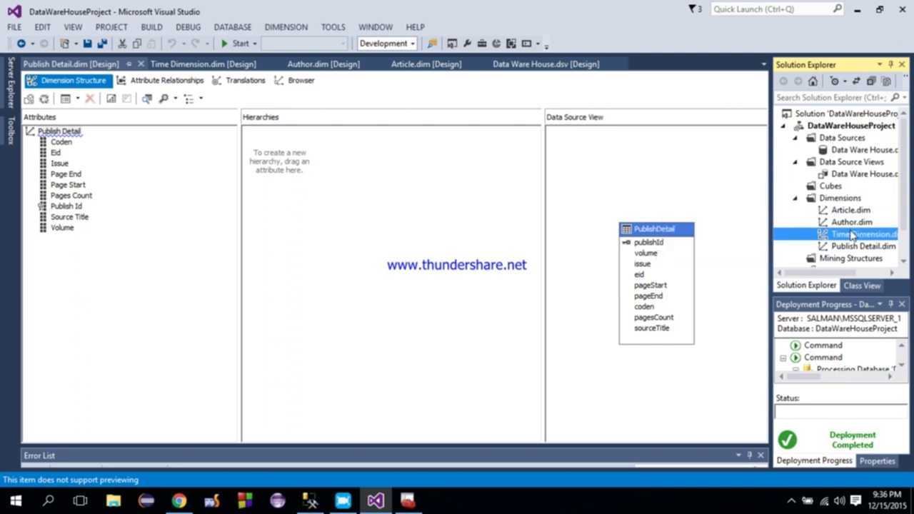
right_click(851, 235)
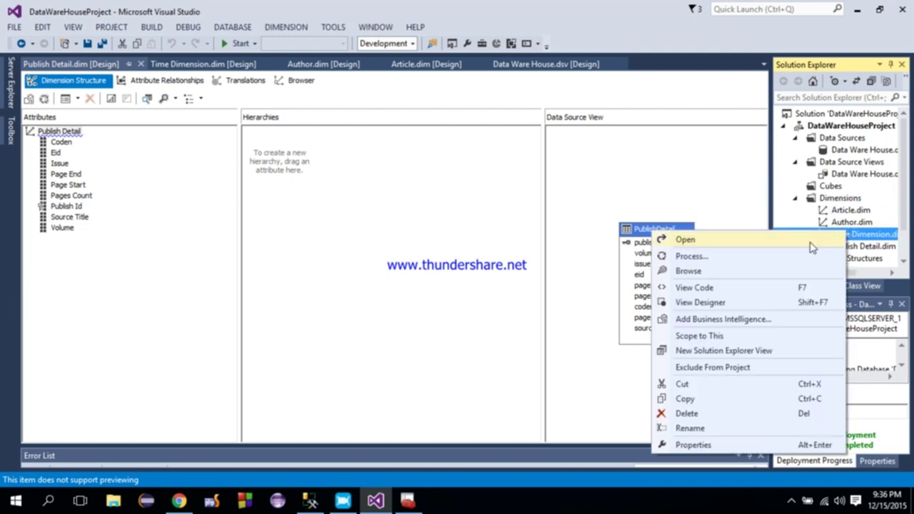
left_click(870, 239)
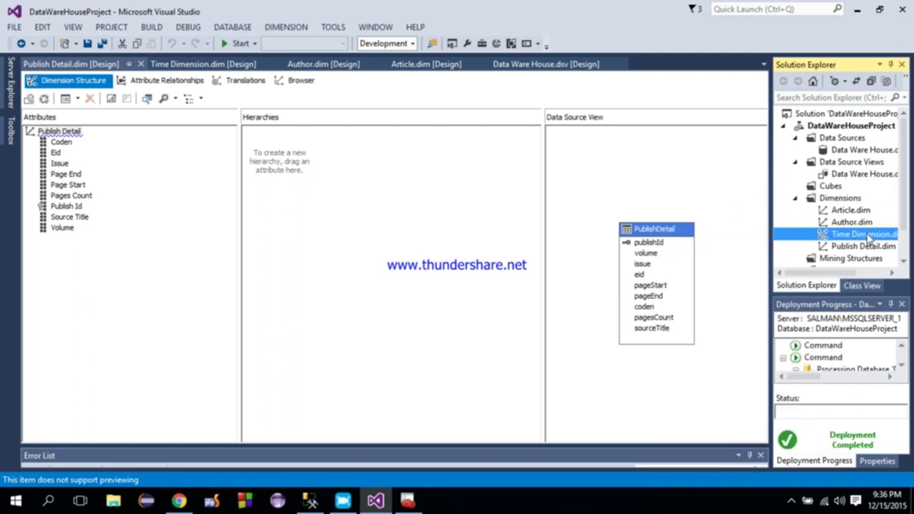
Open the Time Dimension and create a hierarchy with Time Id as the first level and Year Of Publication as the second.
double_click(809, 236)
left_click(64, 143)
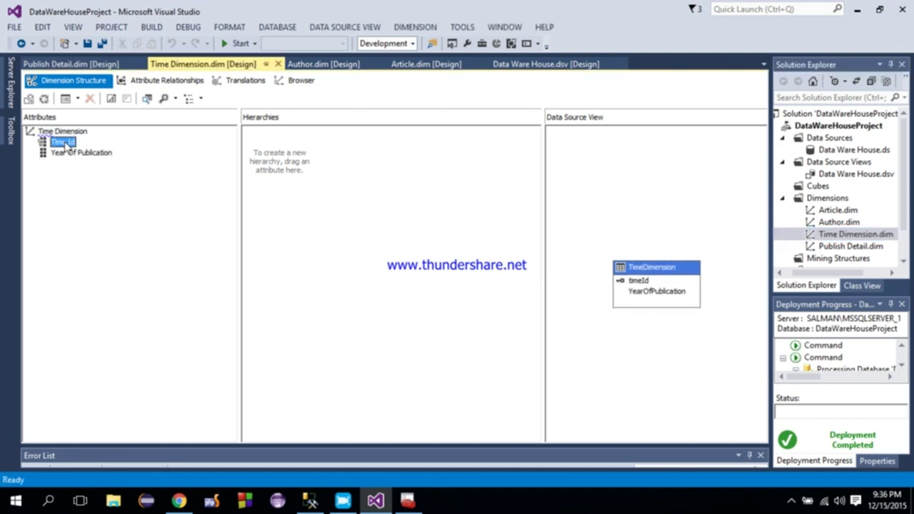
left_click_drag(64, 143, 304, 150)
left_click_drag(89, 153, 301, 165)
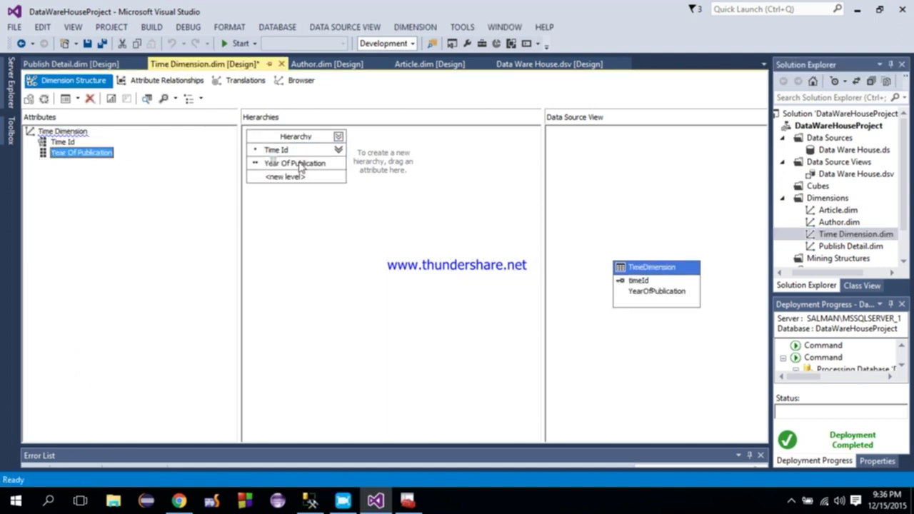
Rename the new hierarchy in the Time Dimension as Time_Hierarchy.
left_click(299, 136)
right_click(297, 136)
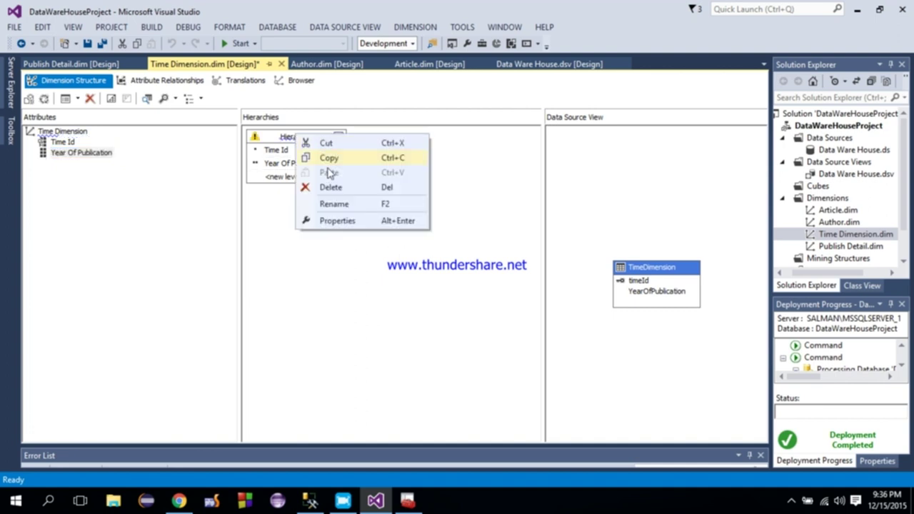
left_click(334, 205)
key("End")
type("Time")
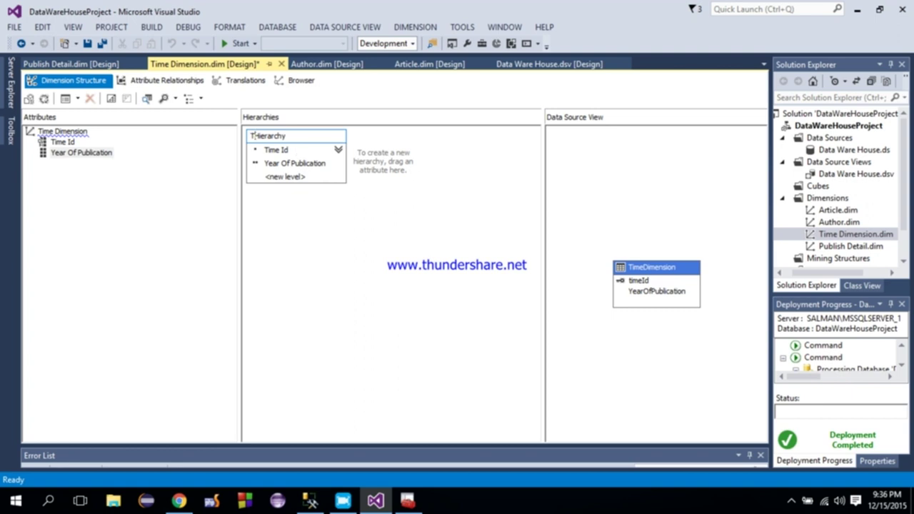
type("_")
key("Return")
Open the Publish Detail dimension and create a hierarchy with levels Source Title, Publish Id, Pages Count, Page Start and Eid, in that order.
left_click(830, 247)
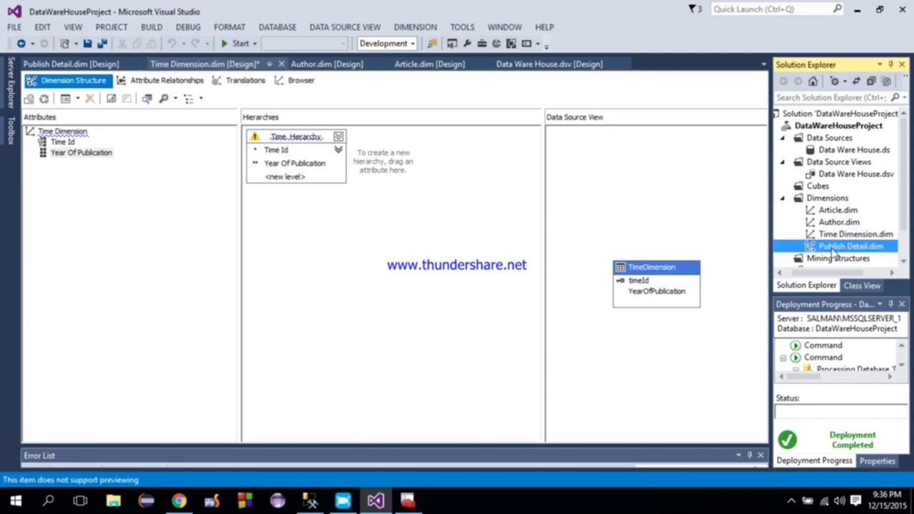
right_click(832, 249)
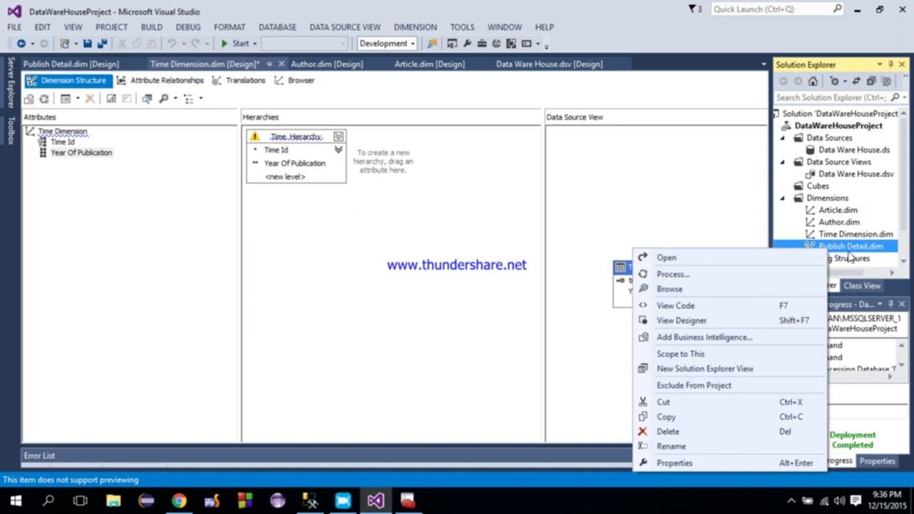
double_click(849, 254)
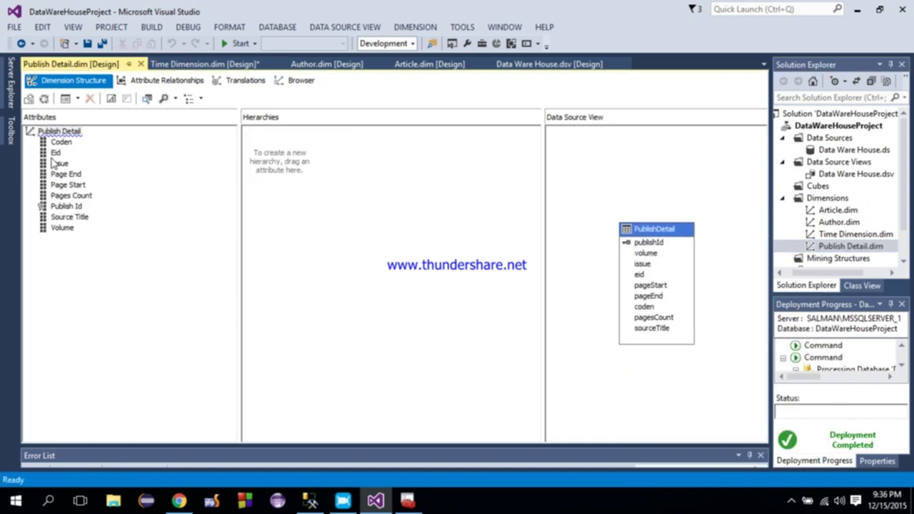
left_click_drag(73, 208, 288, 155)
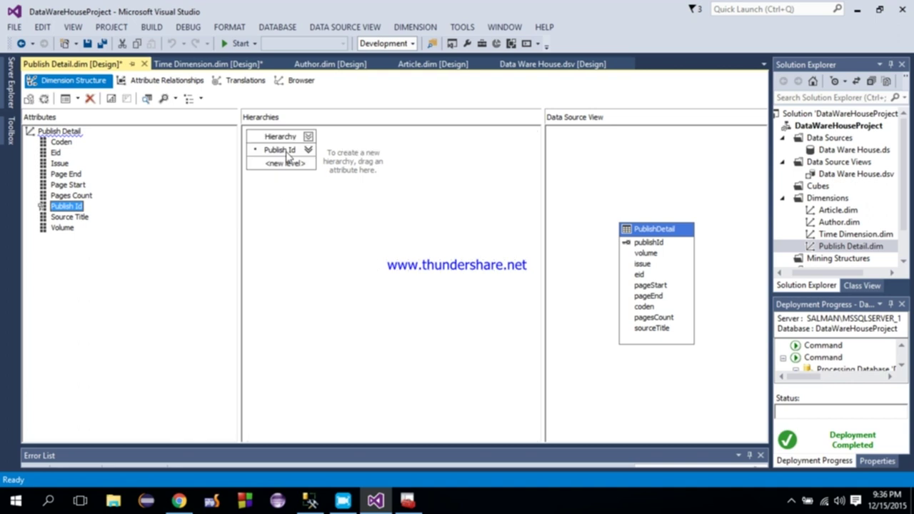
left_click_drag(86, 195, 263, 171)
left_click_drag(75, 186, 267, 177)
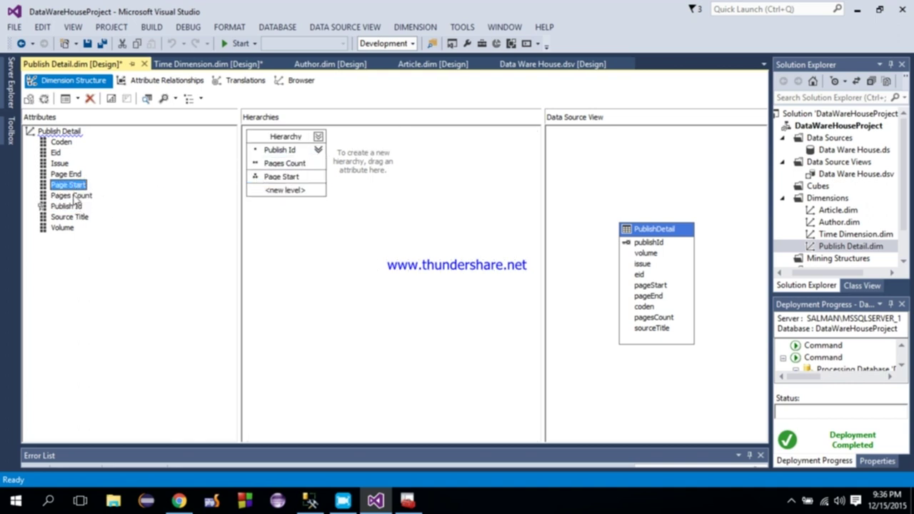
left_click(75, 197)
left_click_drag(69, 214, 270, 156)
left_click_drag(57, 152, 270, 207)
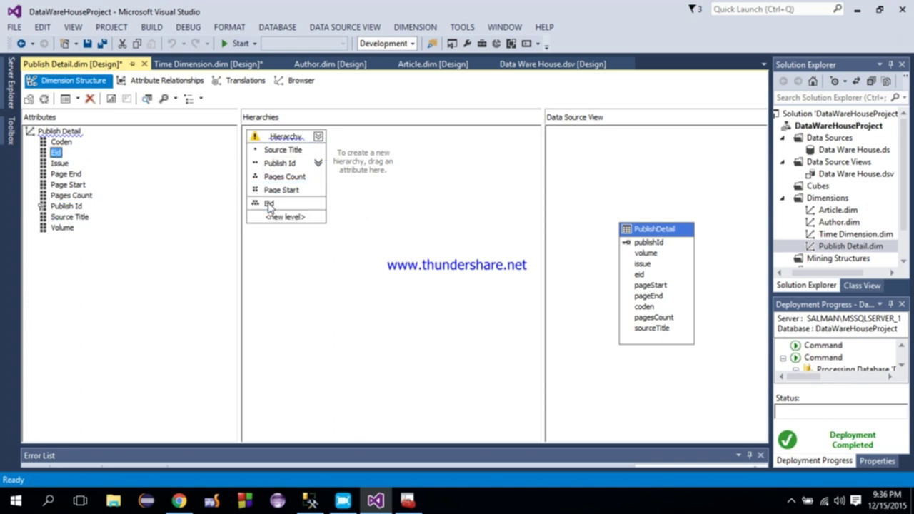
Rename the new hierarchy in the Publish Detail dimension as Pub_Hierarchy.
right_click(284, 137)
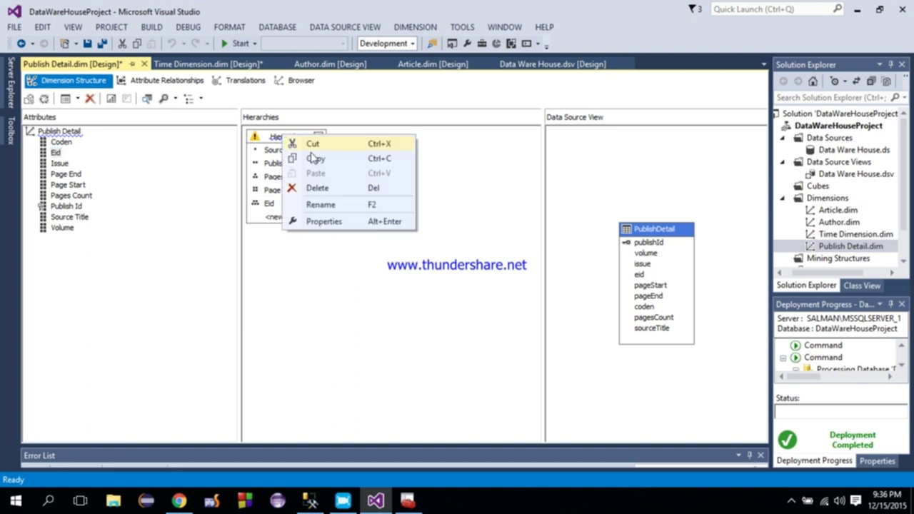
left_click(321, 205)
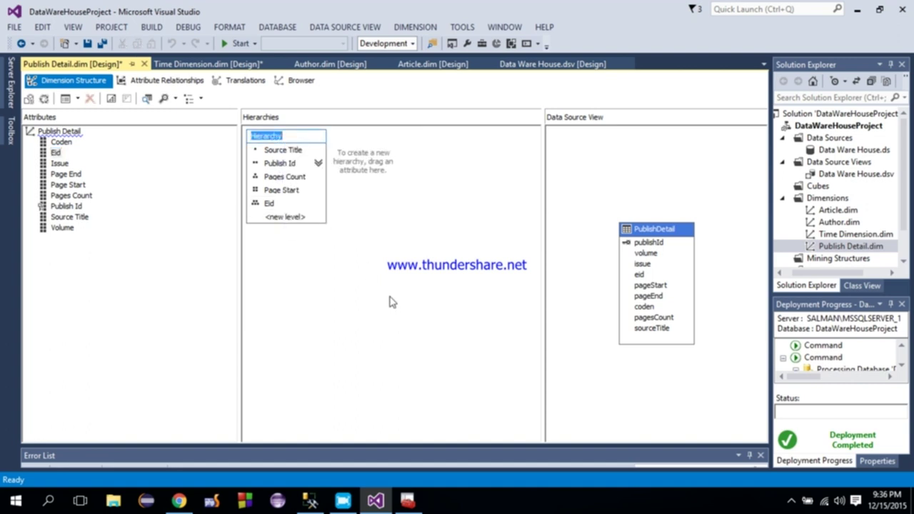
key("End")
key("Home")
type("Pub")
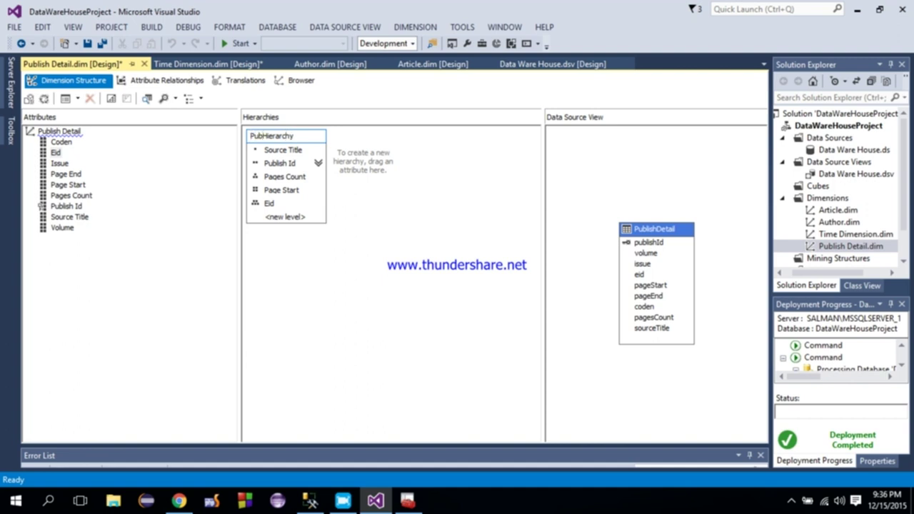
type(")_")
key("BackSpace")
key("Return")
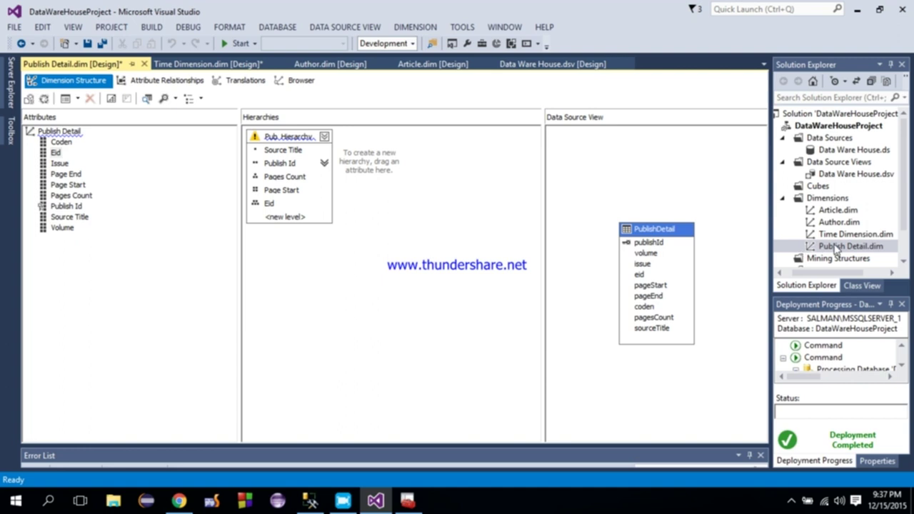
Create the Sponsors dimension from the existing Sponsors table, including the Sponsor Id and Sponsor Name attributes.
right_click(828, 202)
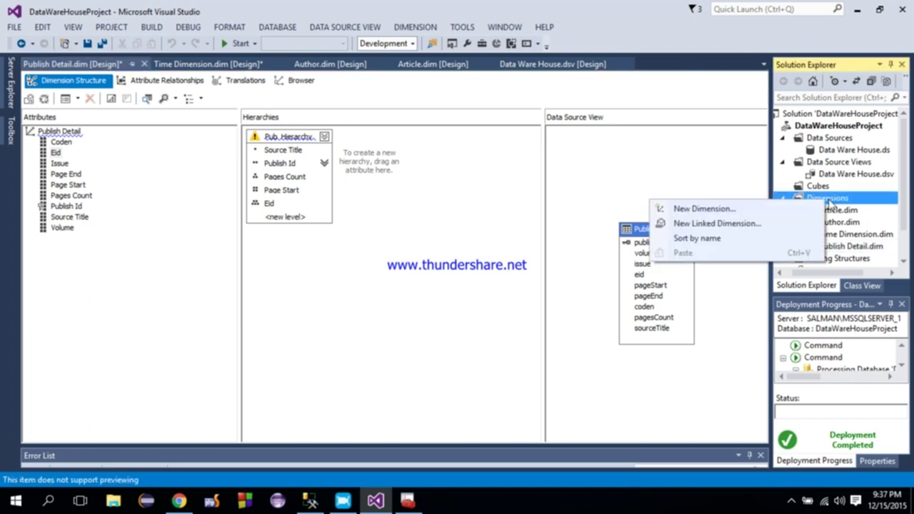
left_click(664, 207)
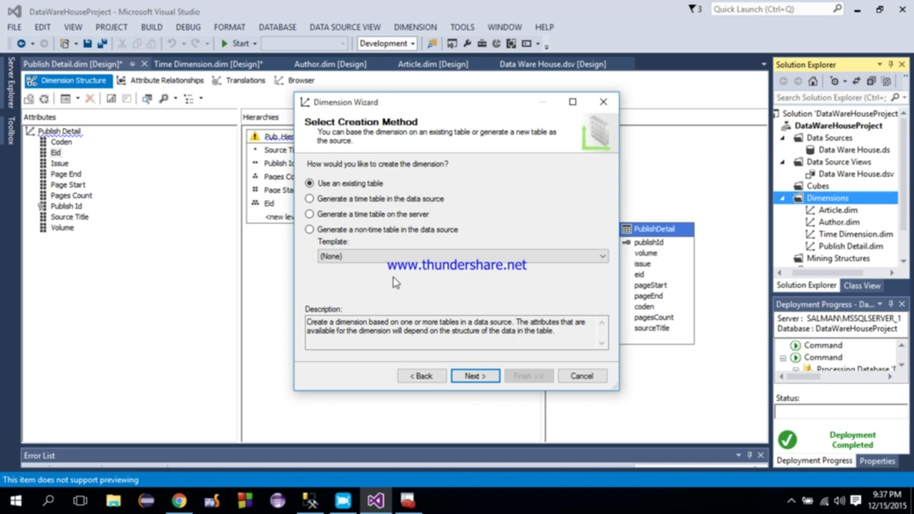
left_click(463, 376)
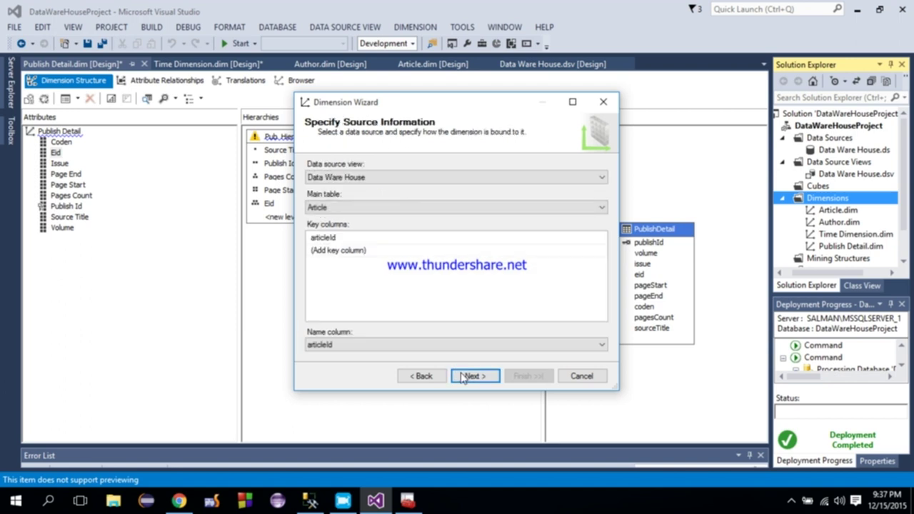
left_click(602, 207)
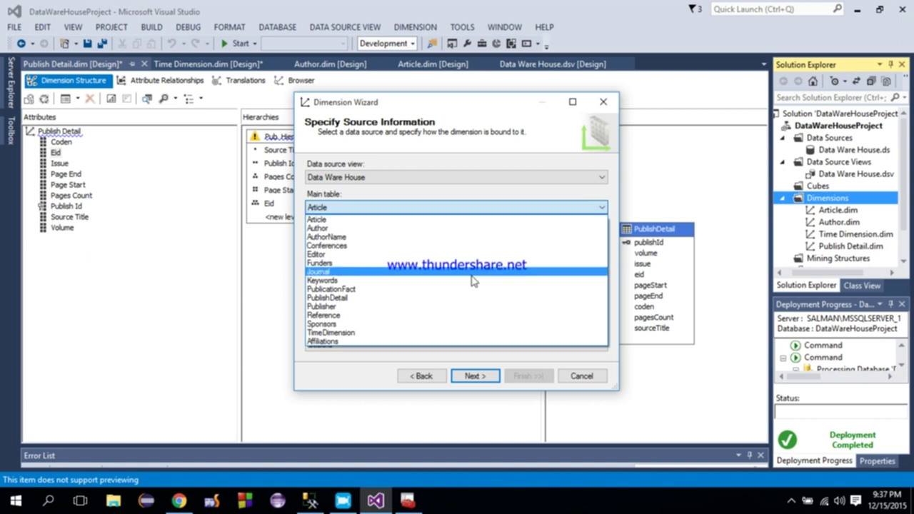
left_click(429, 325)
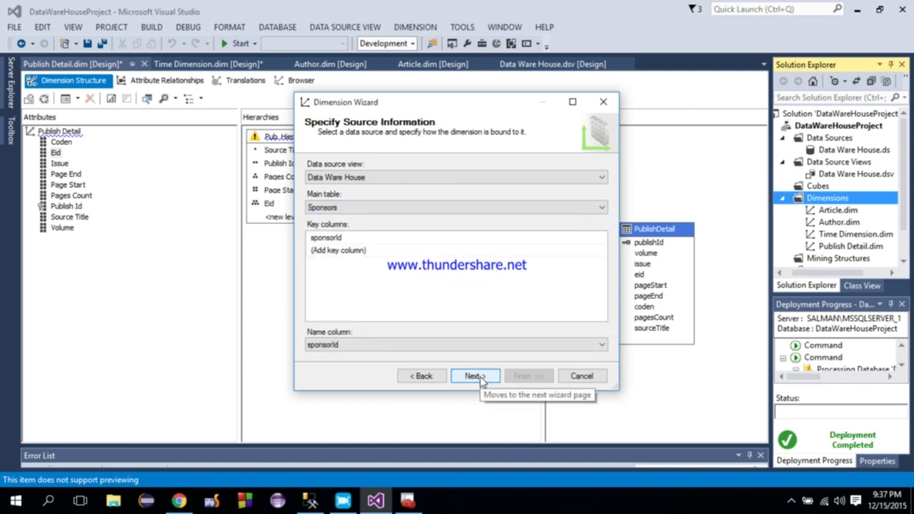
left_click(477, 377)
left_click(312, 176)
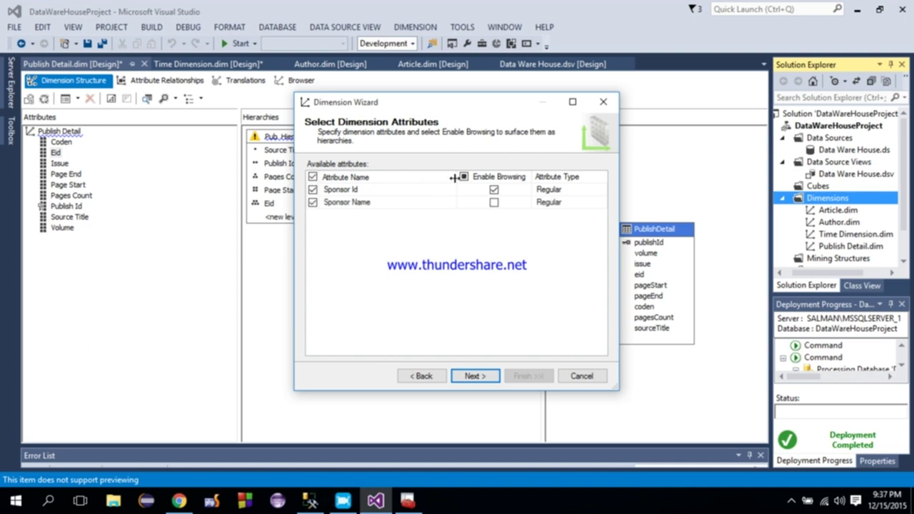
left_click(467, 376)
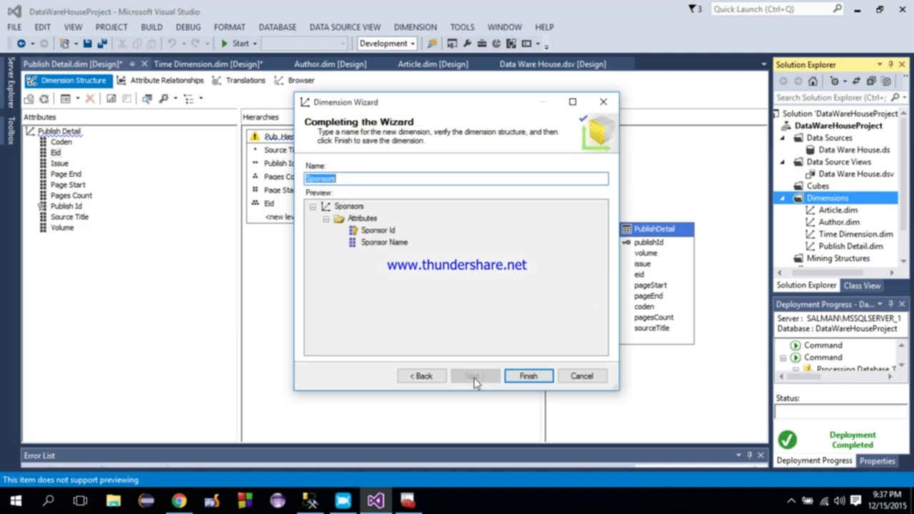
left_click(529, 376)
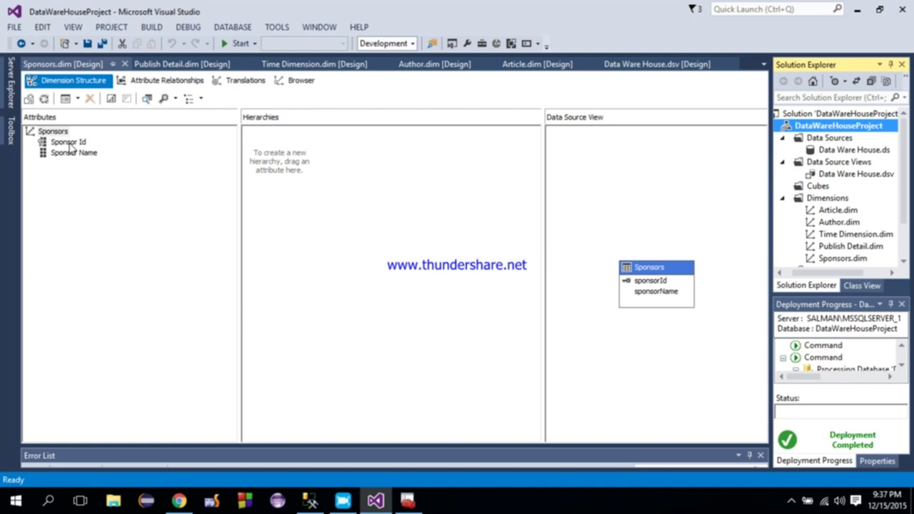
Create a Sponsors hierarchy with Sponsor Id as the first level and Sponsor Name as the second, and name it Sponsor_Hierarchy.
left_click_drag(70, 146, 244, 163)
left_click_drag(91, 154, 314, 169)
right_click(272, 141)
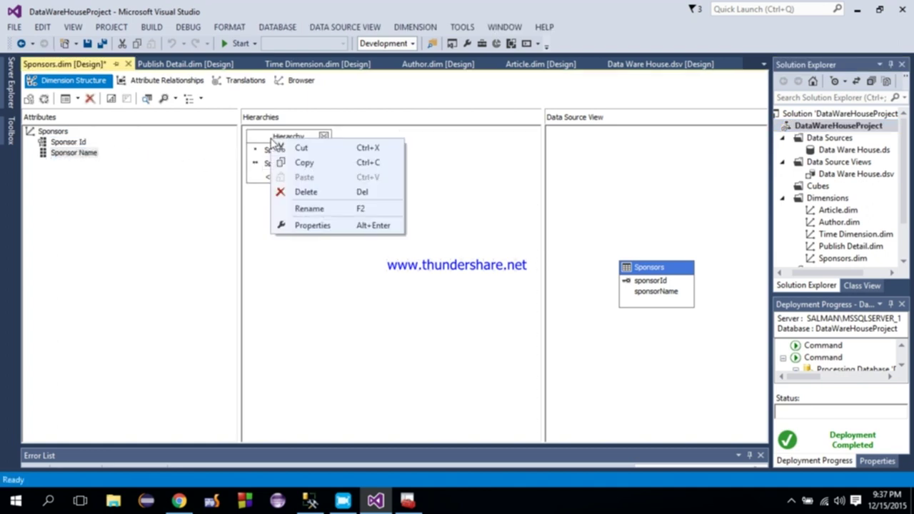
left_click(303, 208)
key("End")
type("Spon")
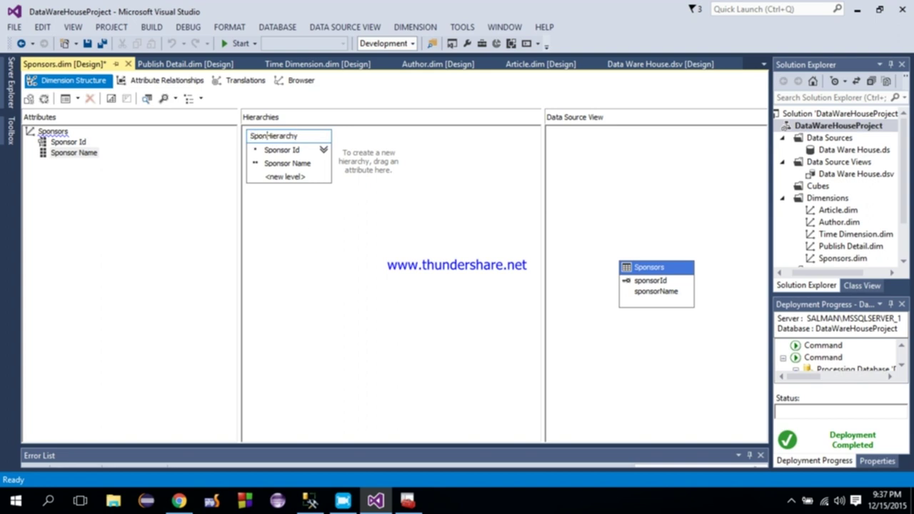
type("sor_")
left_click(349, 250)
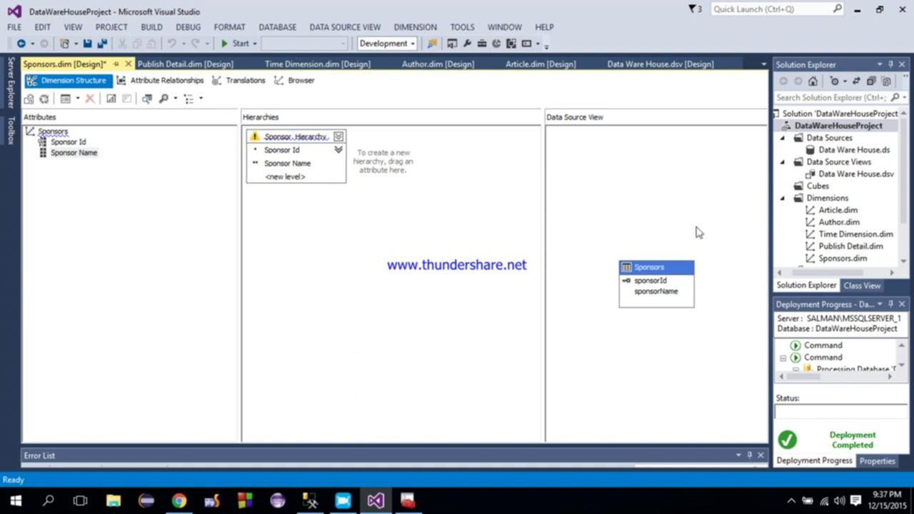
Request processing of the Article dimension and agree to build and deploy the project first.
left_click(860, 257)
left_click(833, 222)
right_click(831, 210)
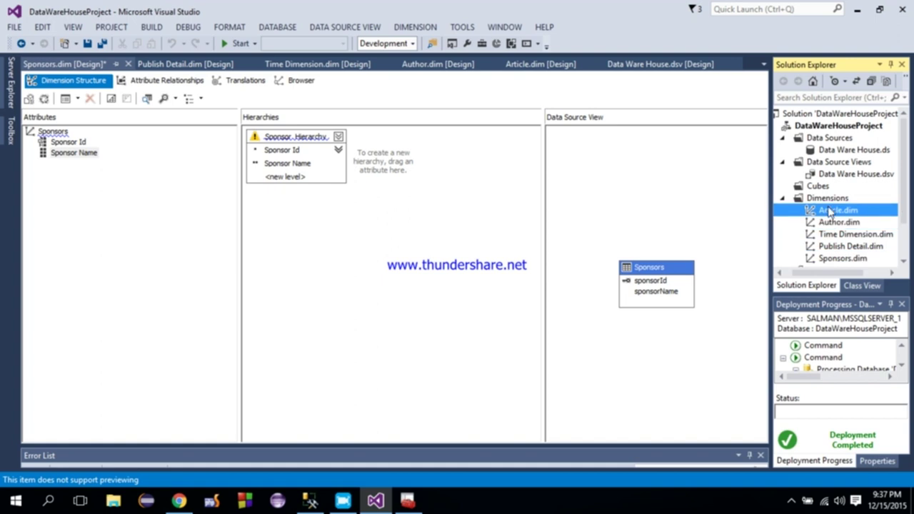
left_click(735, 234)
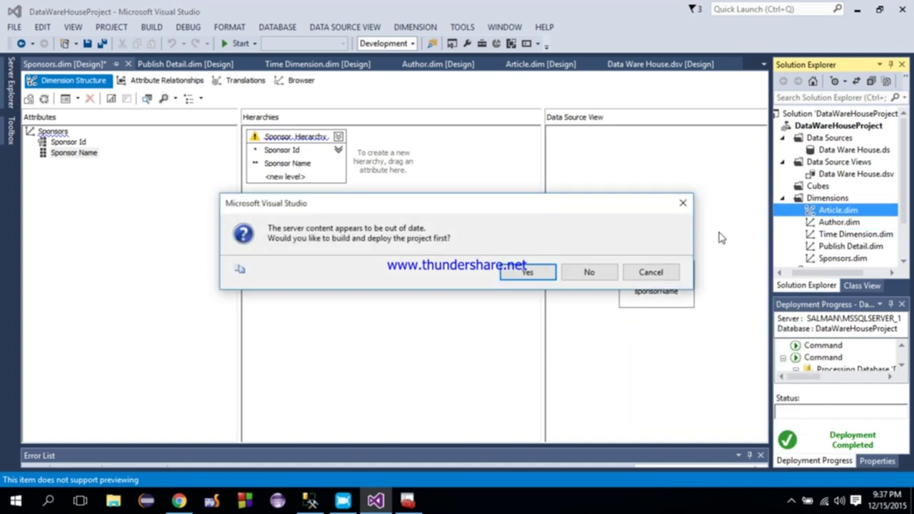
left_click(520, 272)
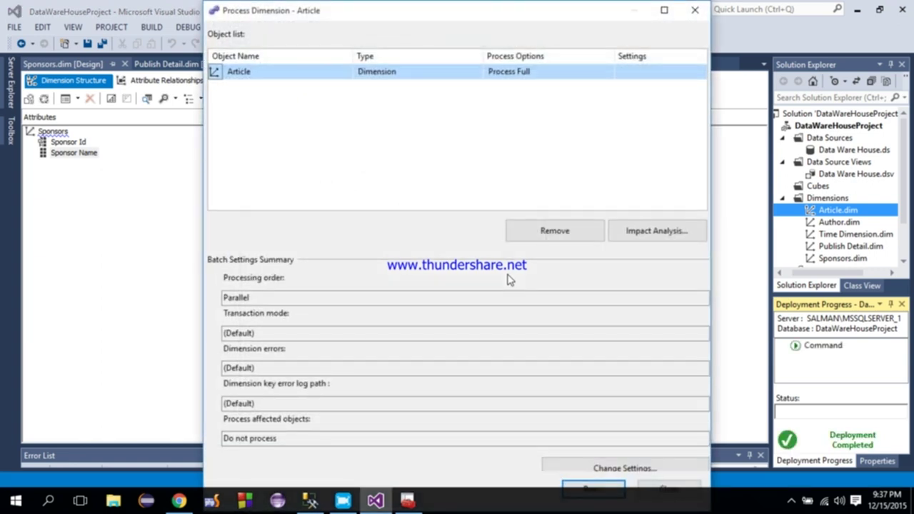
Check the impact analysis for the Article dimension without adding objects, and run its processing with Process Full.
left_click(658, 230)
left_click(588, 455)
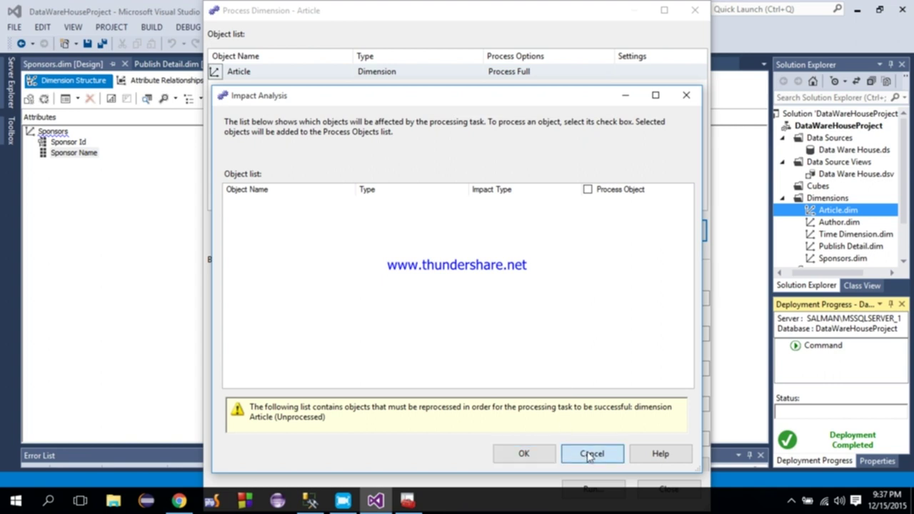
left_click(585, 489)
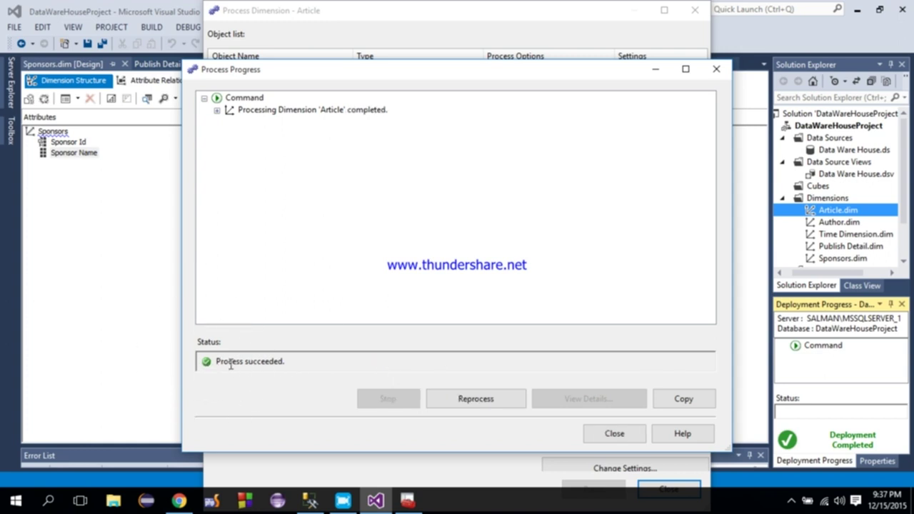
left_click(637, 435)
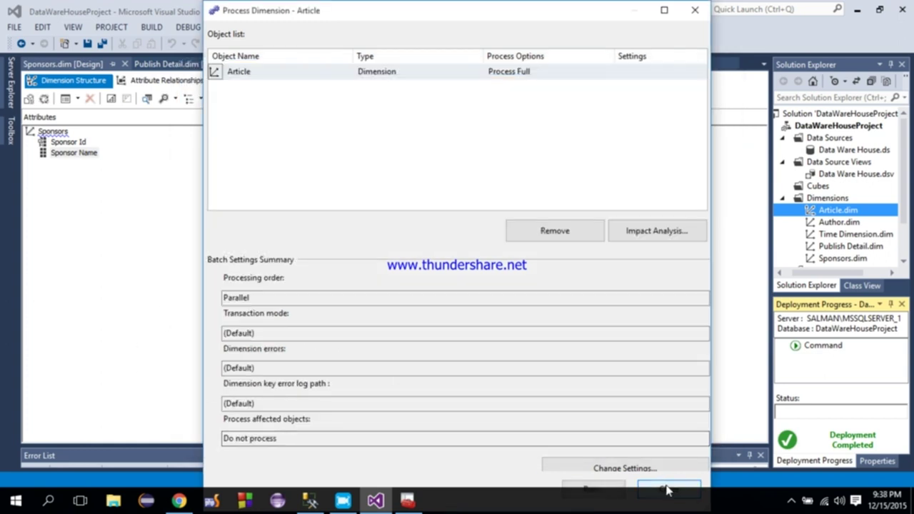
left_click(665, 489)
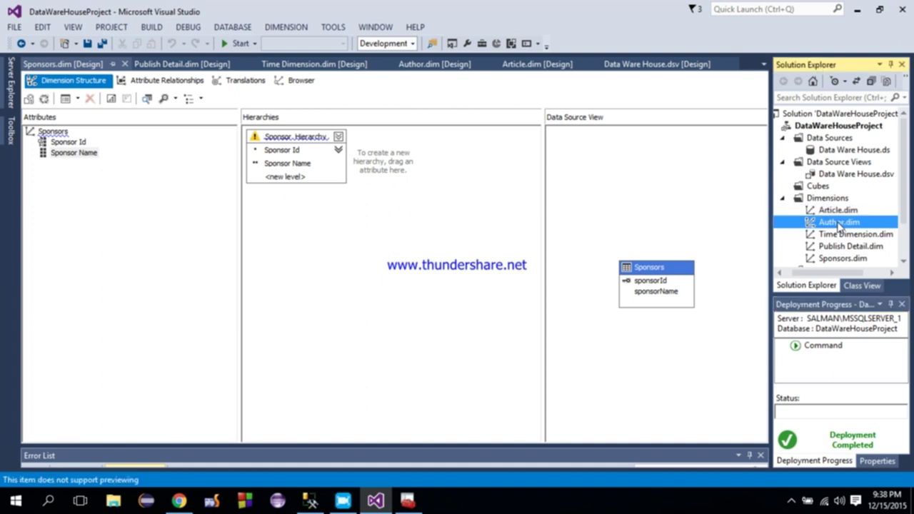
Process the Author dimension with the Process Full option and close its processing dialogs.
right_click(839, 225)
left_click(733, 250)
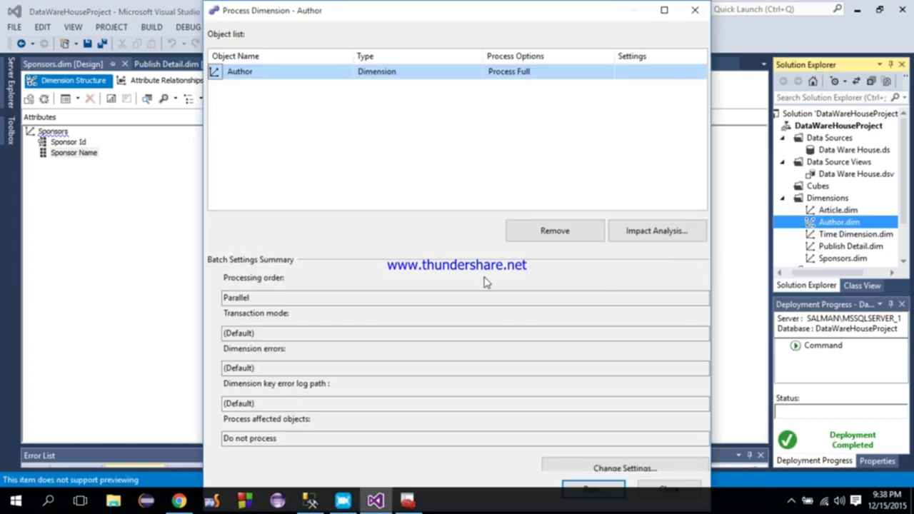
left_click(595, 489)
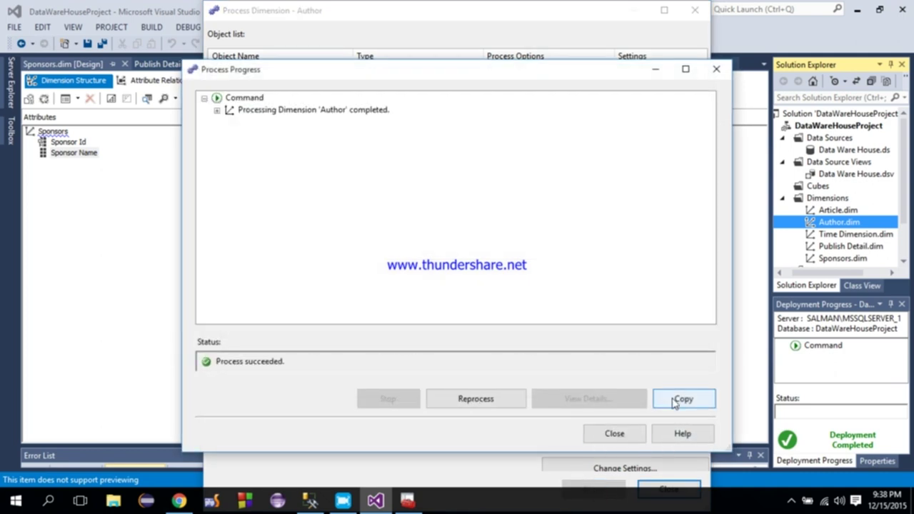
left_click(621, 435)
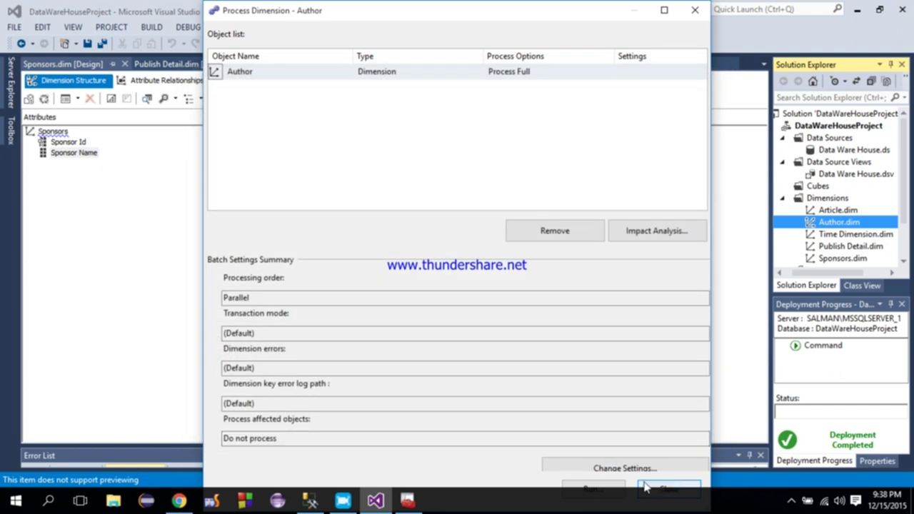
left_click(645, 486)
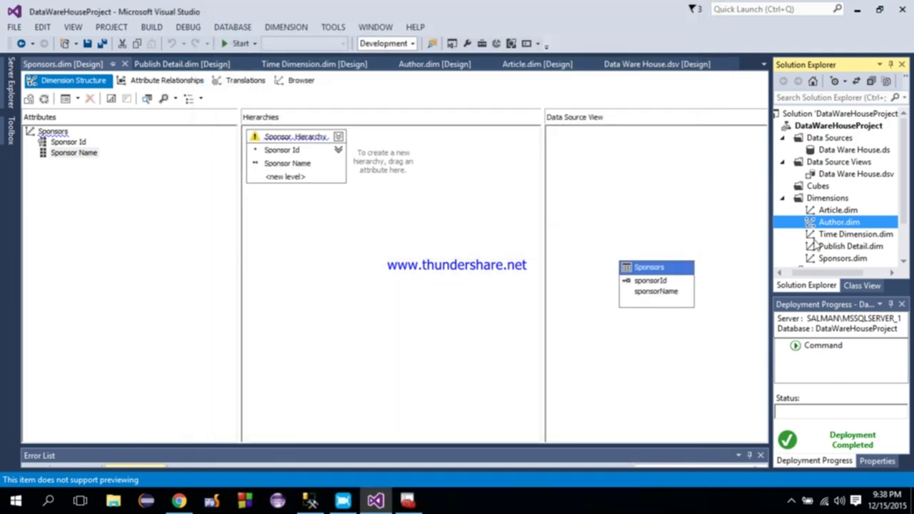
Process the Time Dimension with the Process Full option.
left_click(818, 236)
right_click(817, 235)
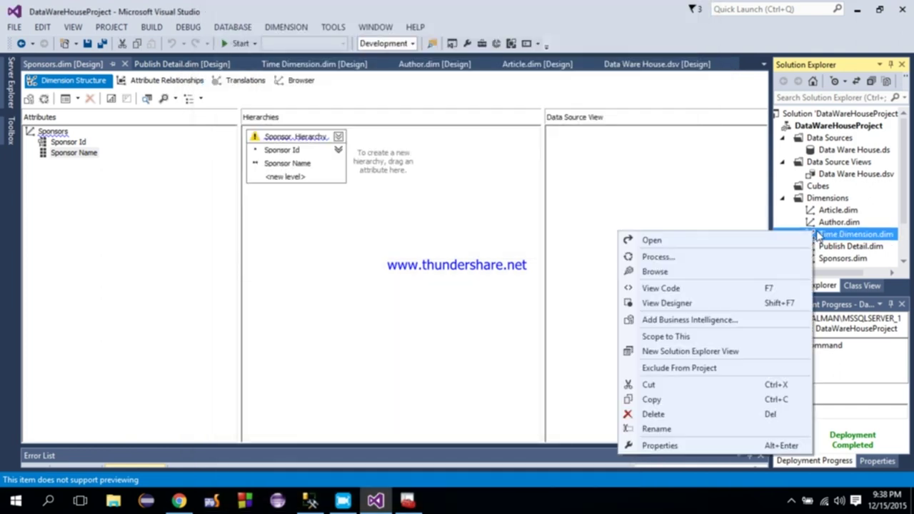
left_click(681, 258)
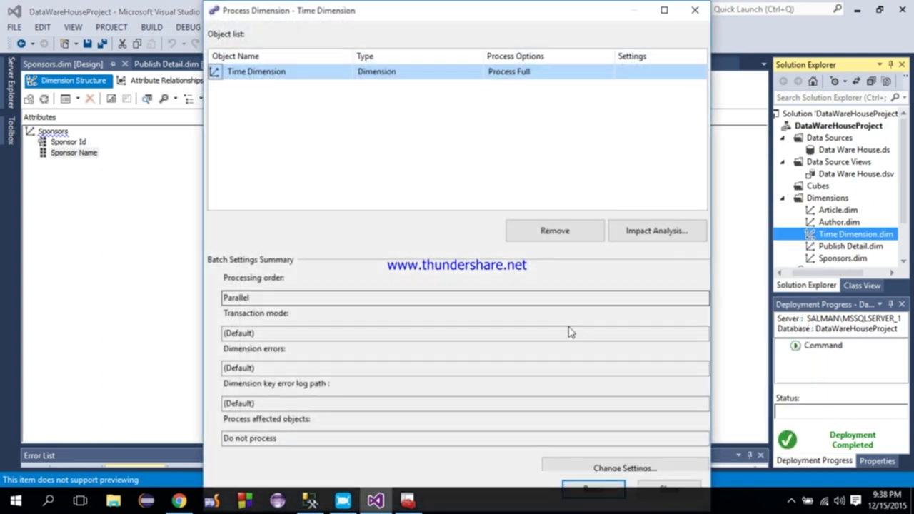
left_click(587, 486)
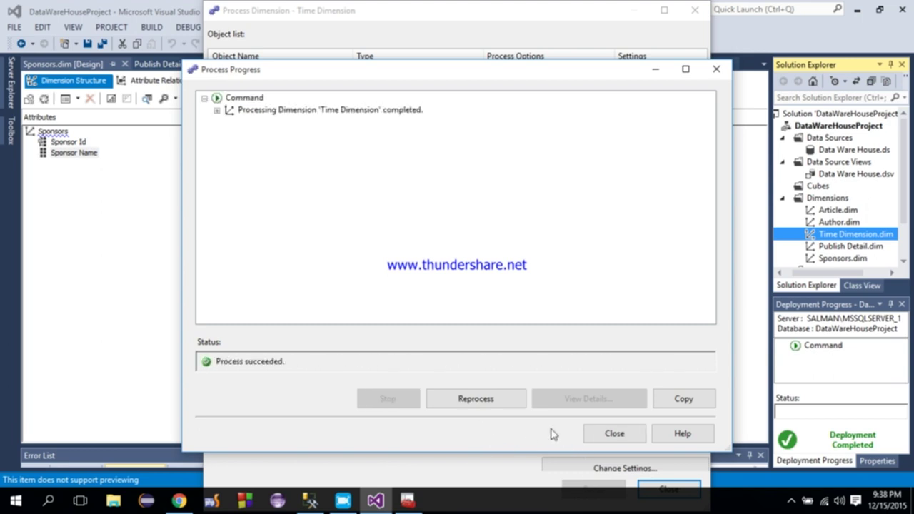
Close the Time Dimension's processing dialogs and process the Publish Detail dimension with Process Full, closing its dialogs too.
left_click(597, 433)
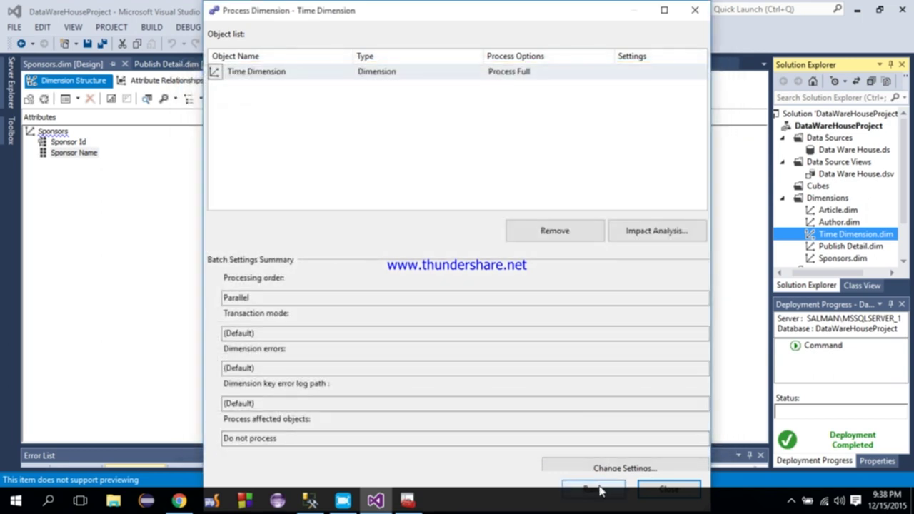
left_click(654, 489)
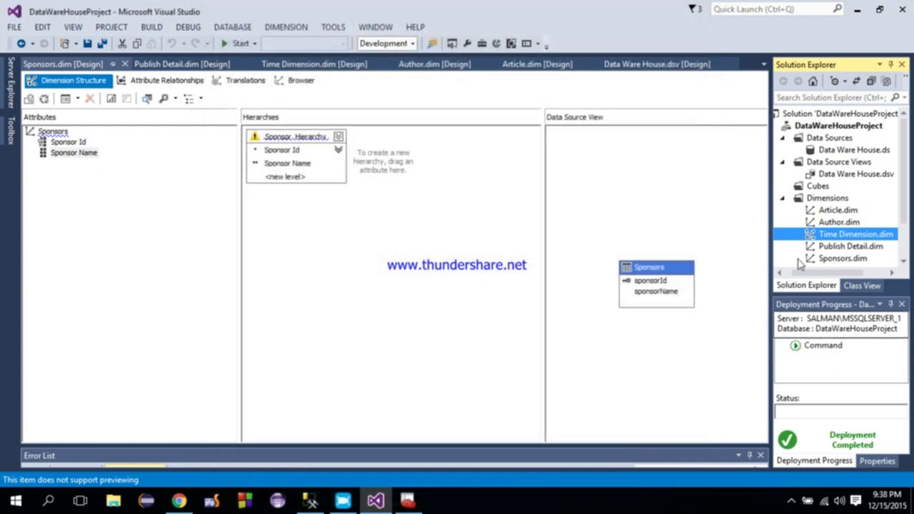
left_click(820, 246)
right_click(821, 247)
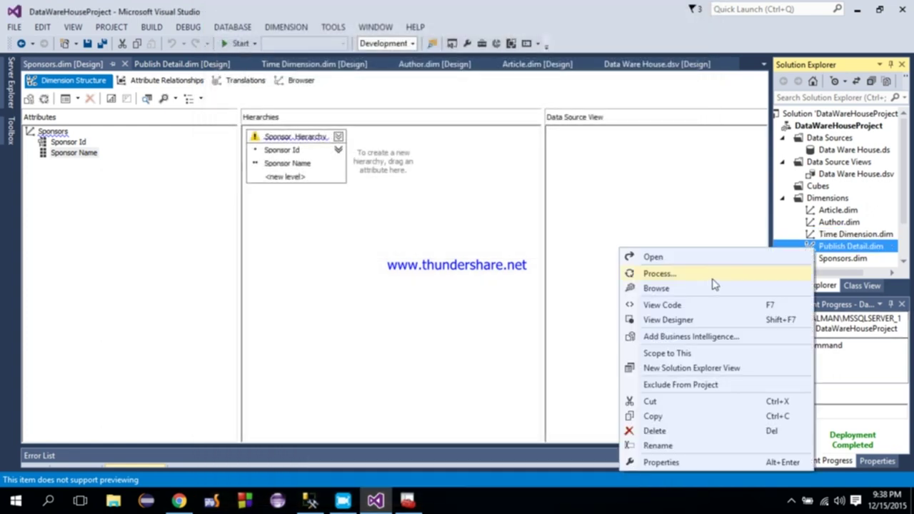
left_click(690, 275)
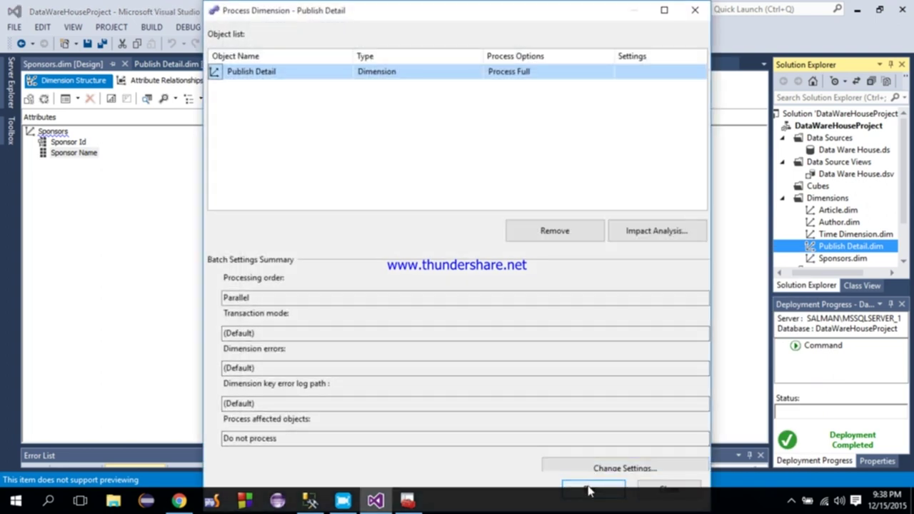
left_click(590, 489)
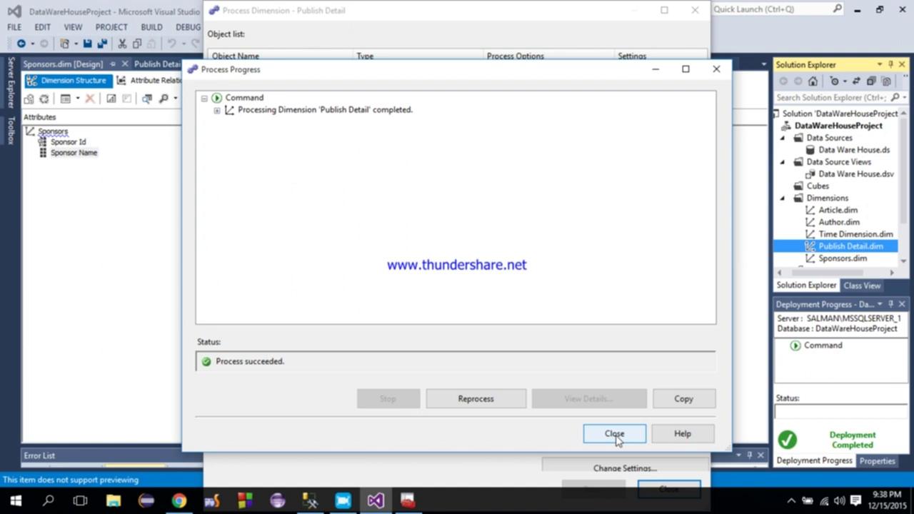
left_click(614, 434)
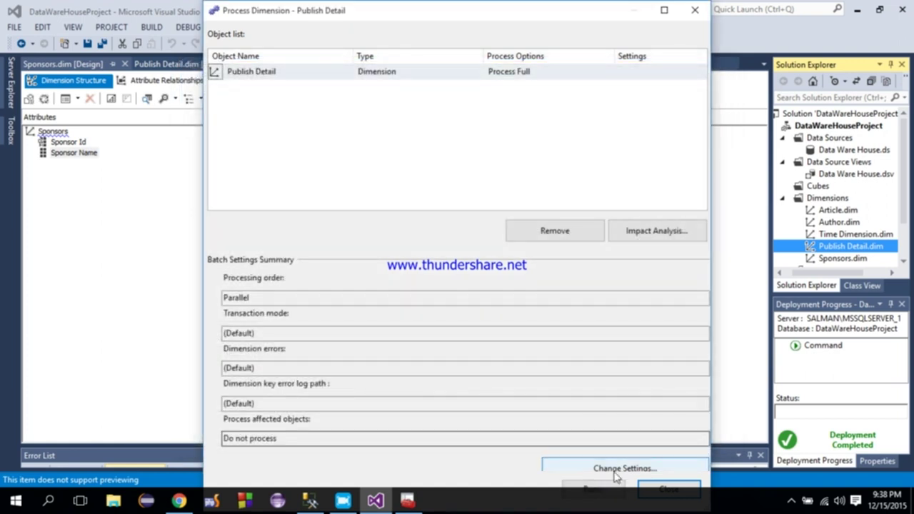
left_click(667, 489)
Build and deploy the project, overwriting the server database, and process the Sponsors dimension with Process Full.
left_click(828, 259)
right_click(828, 258)
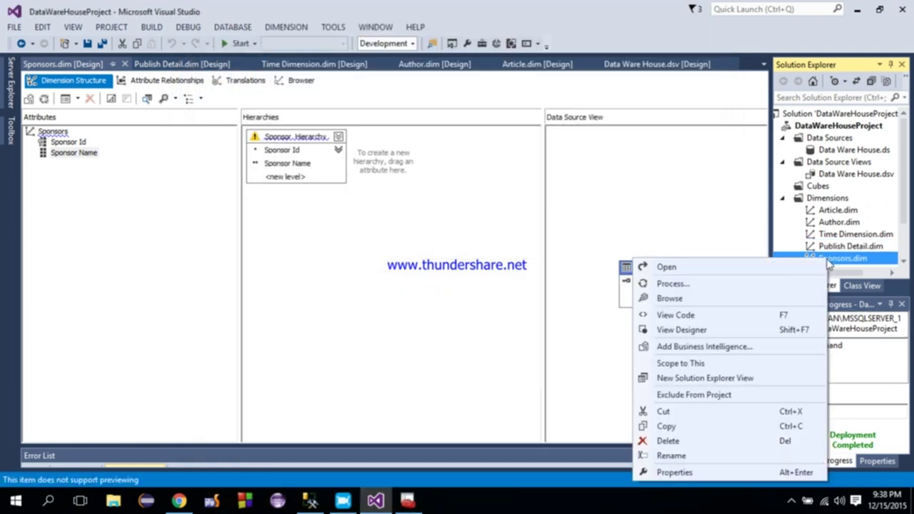
left_click(673, 285)
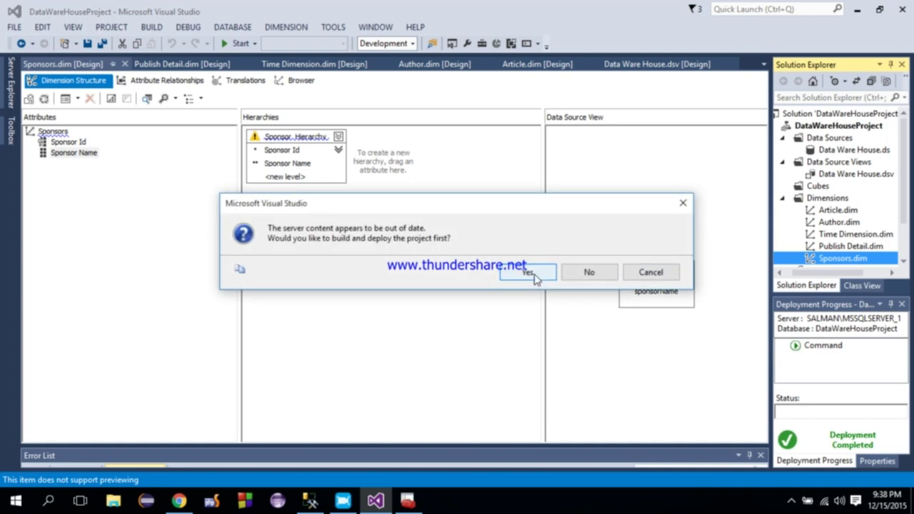
left_click(536, 279)
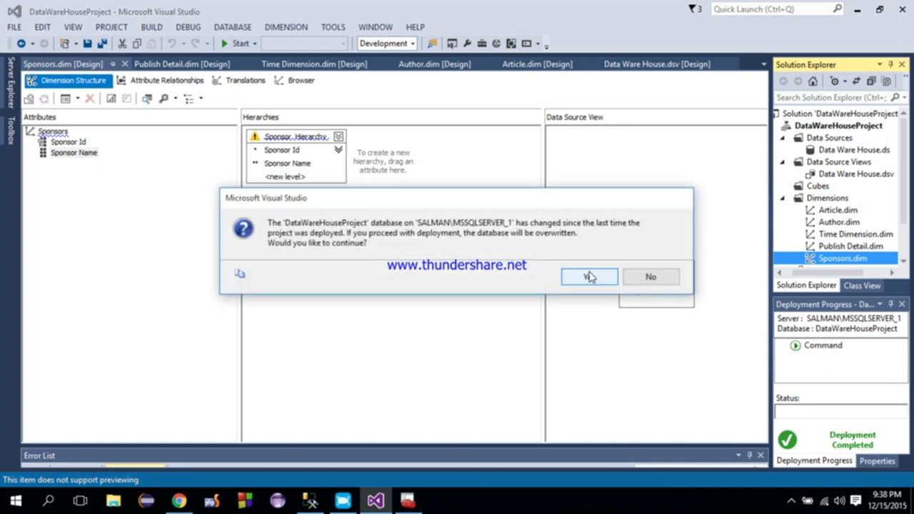
left_click(590, 276)
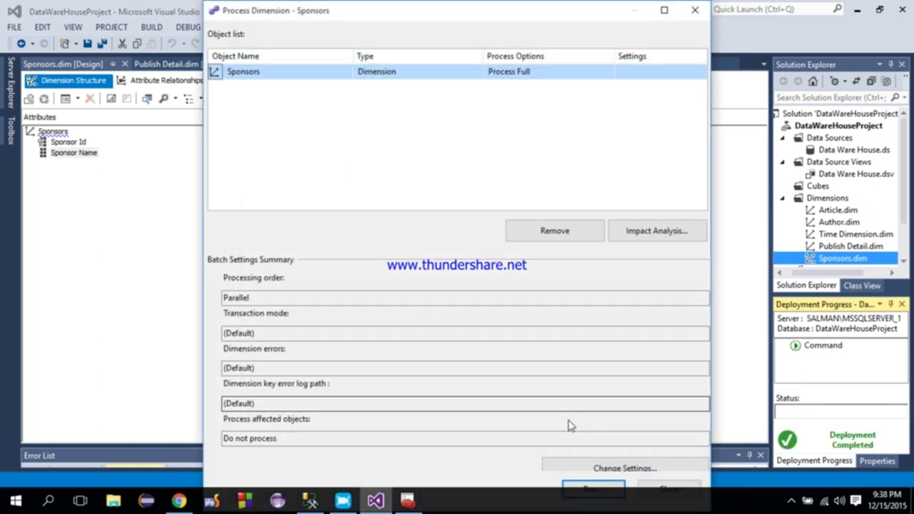
left_click(571, 490)
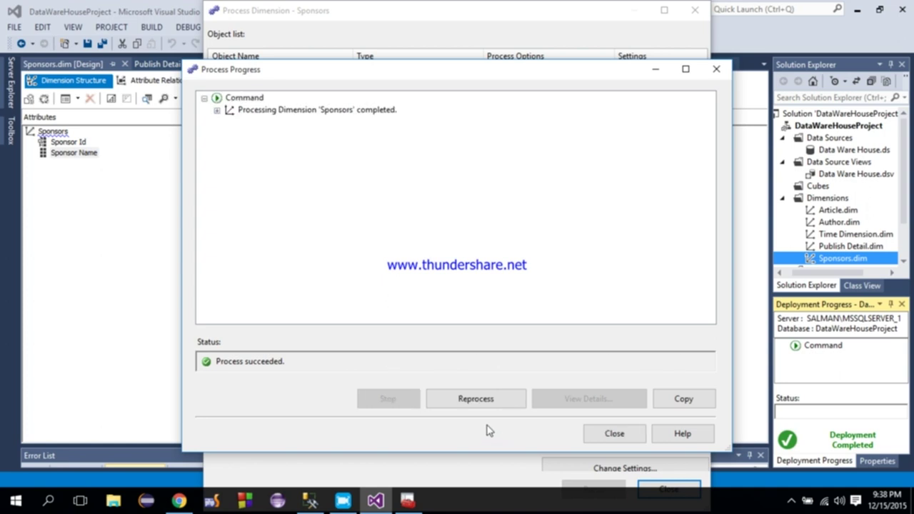
left_click(612, 434)
left_click(643, 488)
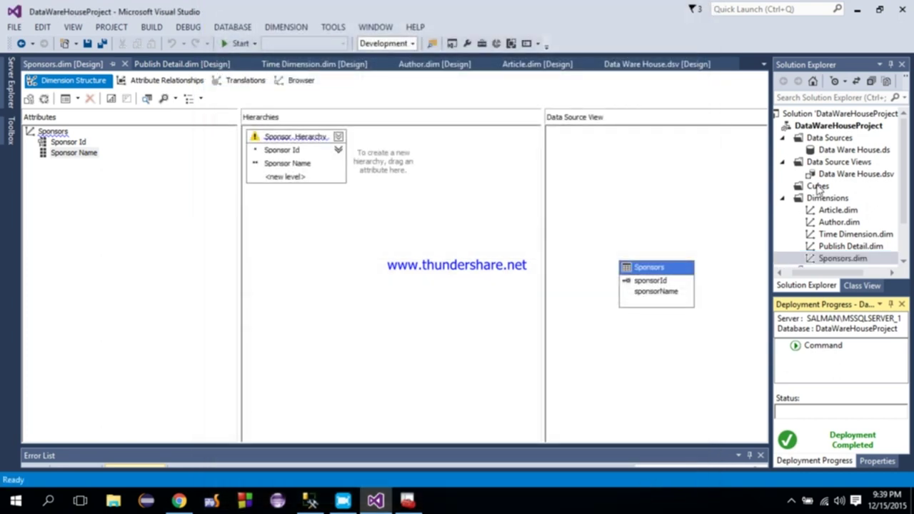
Start a new cube from existing tables, using PublicationFact from the Data Ware House view as the measure group table.
left_click(818, 187)
right_click(818, 187)
left_click(782, 193)
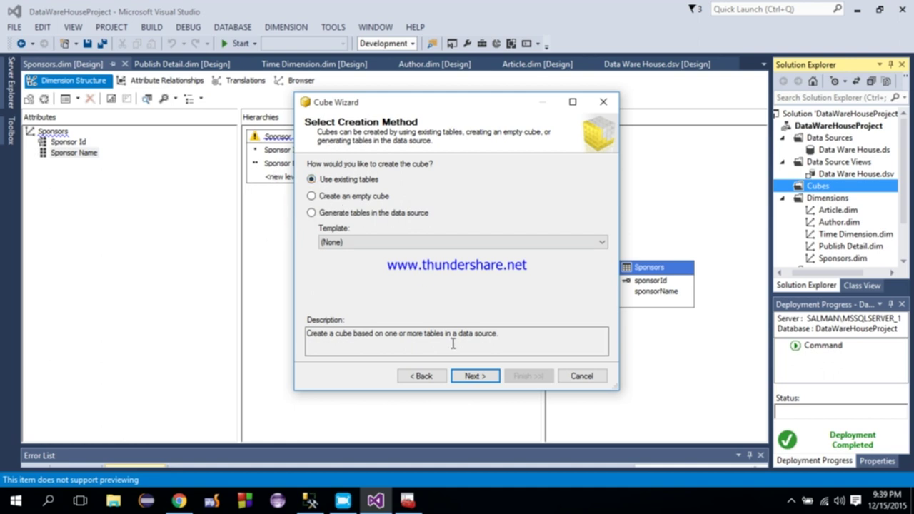
left_click(472, 376)
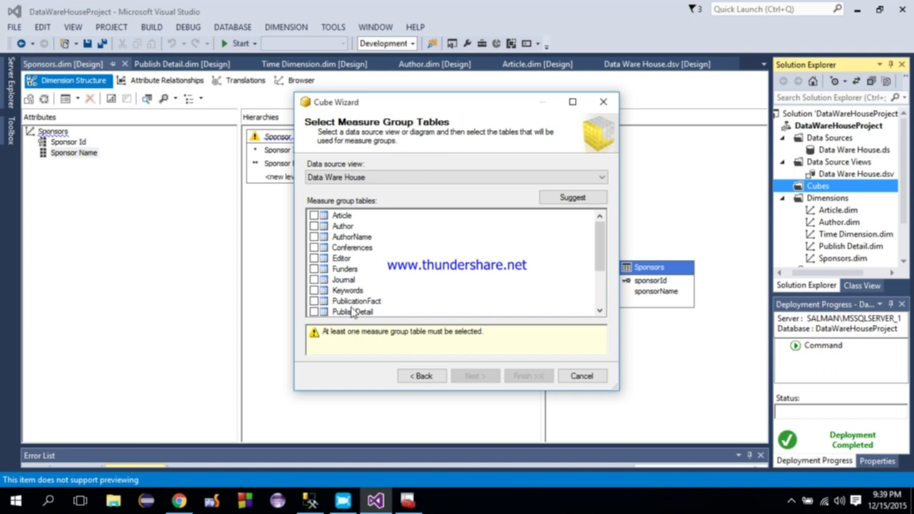
left_click_drag(600, 248, 599, 265)
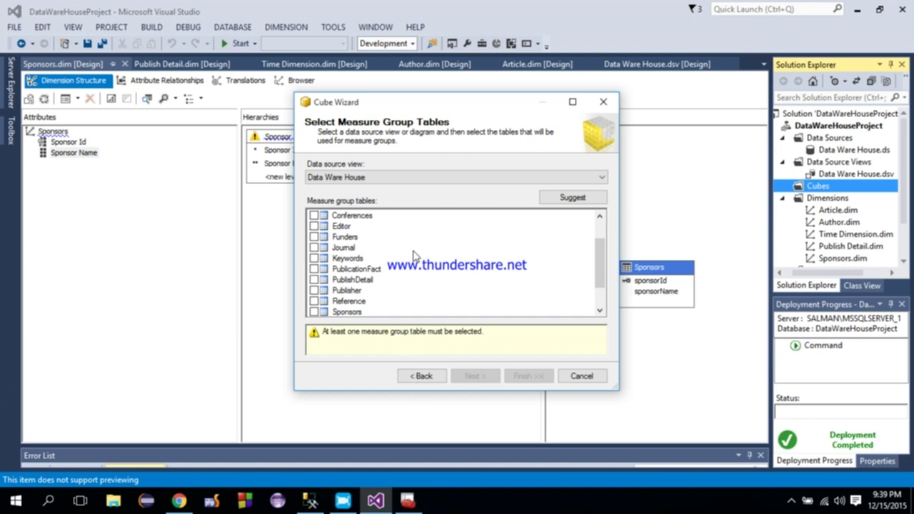
left_click(314, 269)
left_click(475, 372)
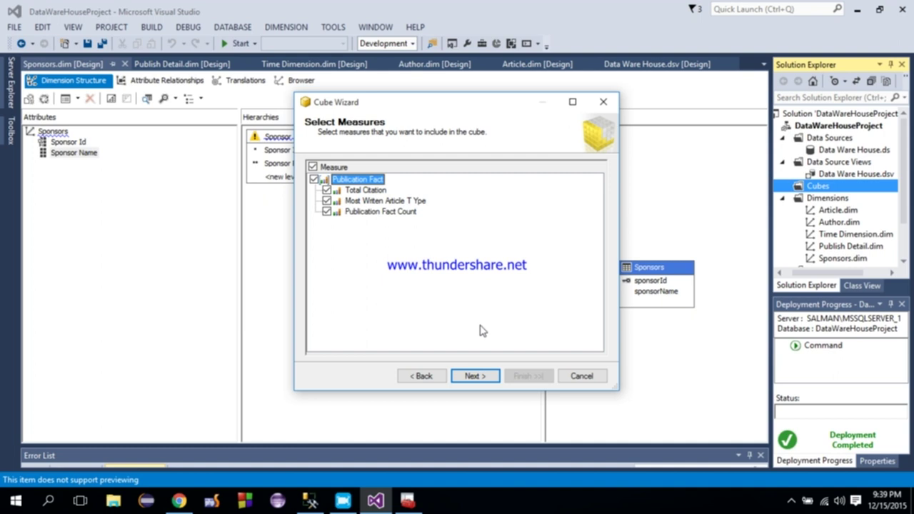
Keep all Publication Fact measures and all five existing dimensions, and finish the cube with the name Data Ware House.
left_click(482, 377)
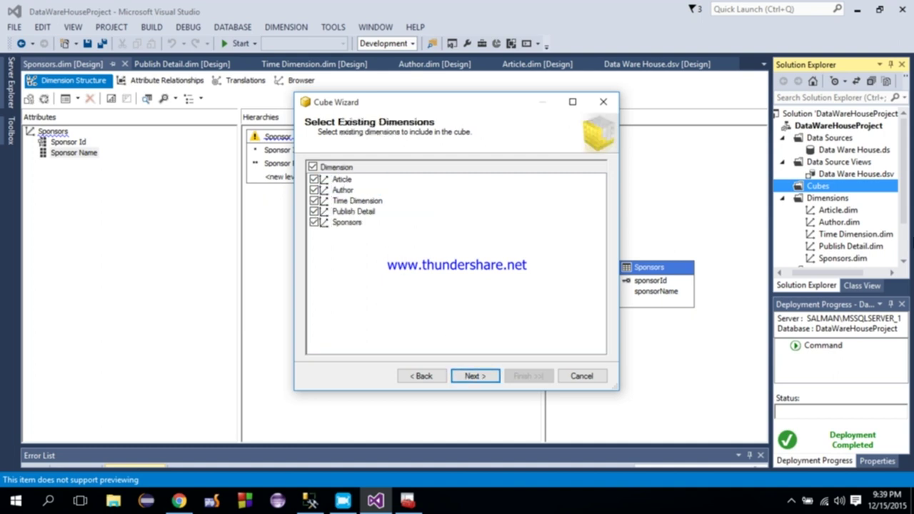
left_click(313, 167)
left_click(313, 167)
left_click(472, 376)
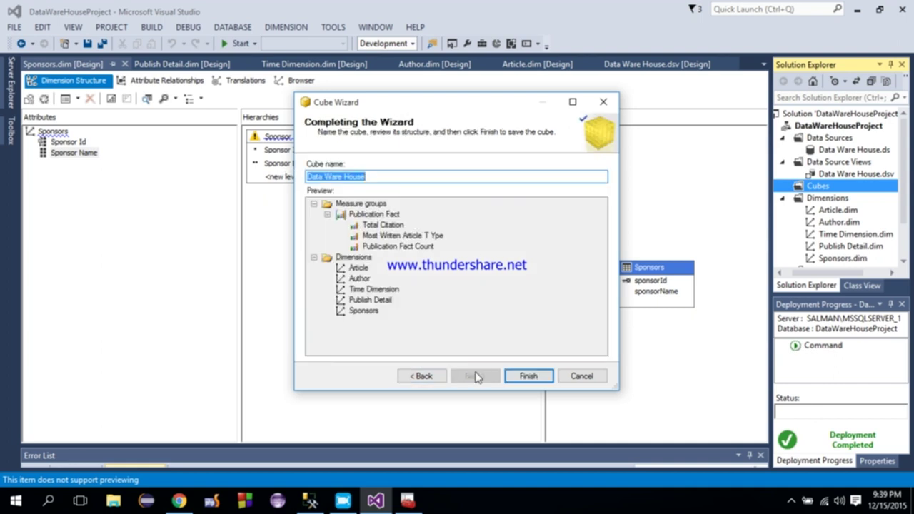
left_click(511, 378)
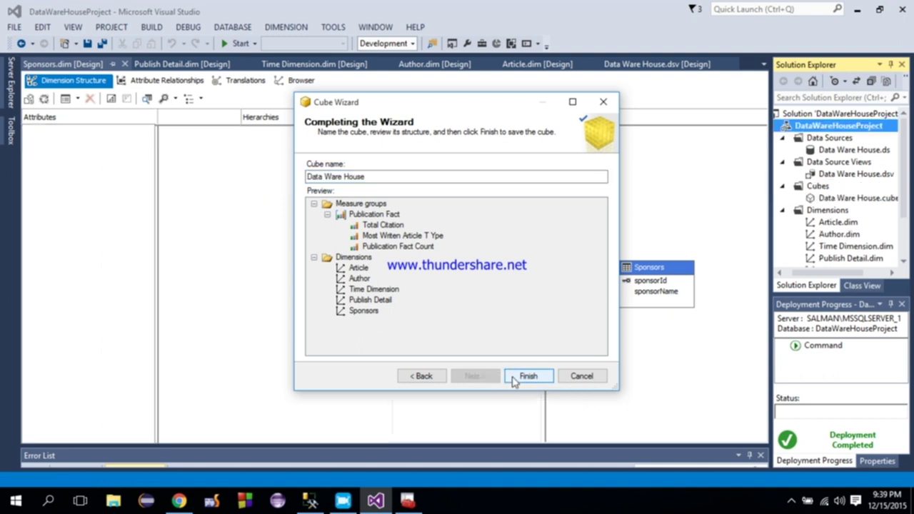
Examine the new cube in the project and go through each of its dimensions in the cube structure.
left_click_drag(905, 212, 907, 244)
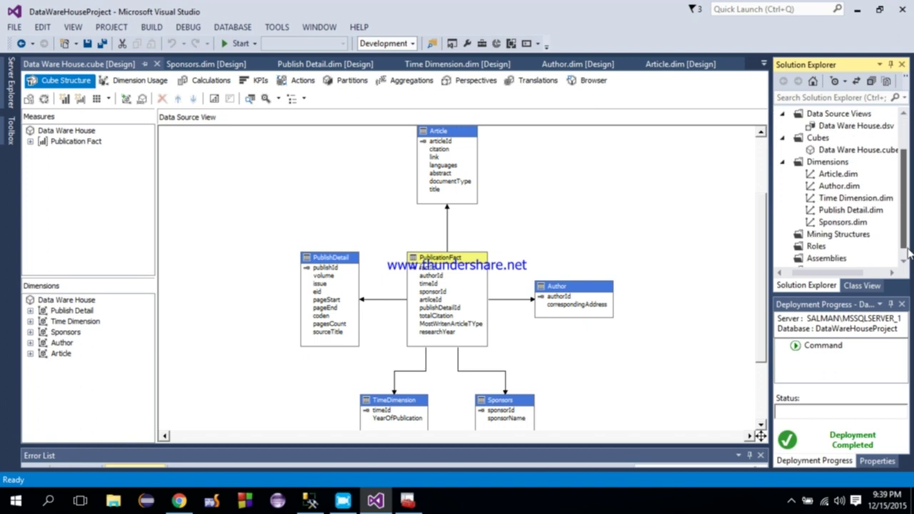
left_click(842, 152)
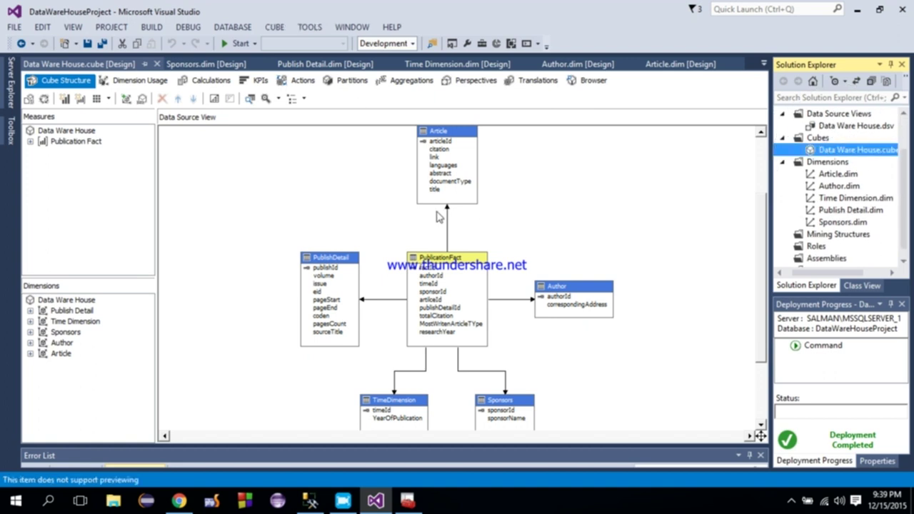
left_click(70, 312)
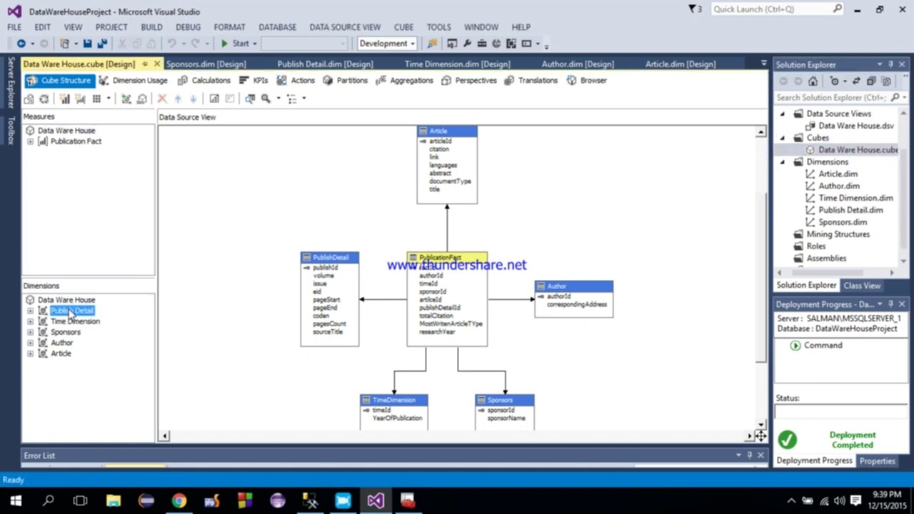
left_click(74, 322)
left_click(66, 332)
left_click(62, 343)
left_click(61, 353)
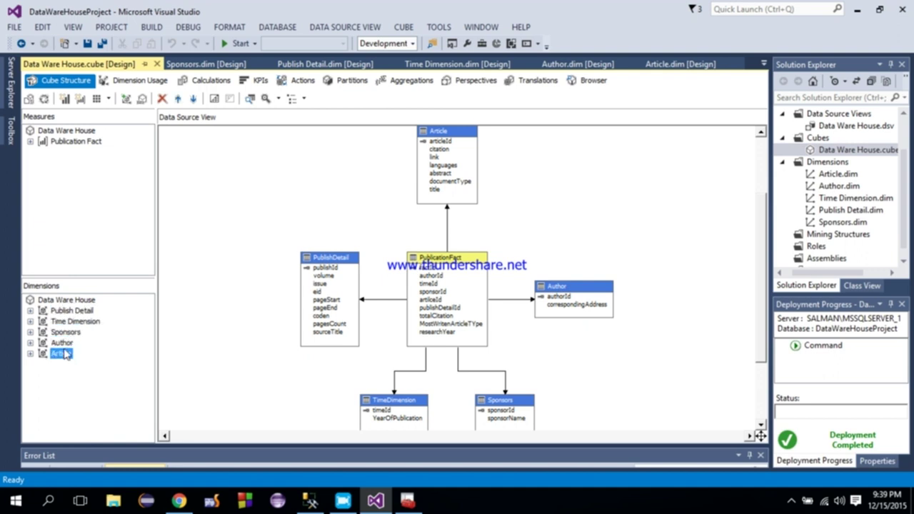
left_click(69, 299)
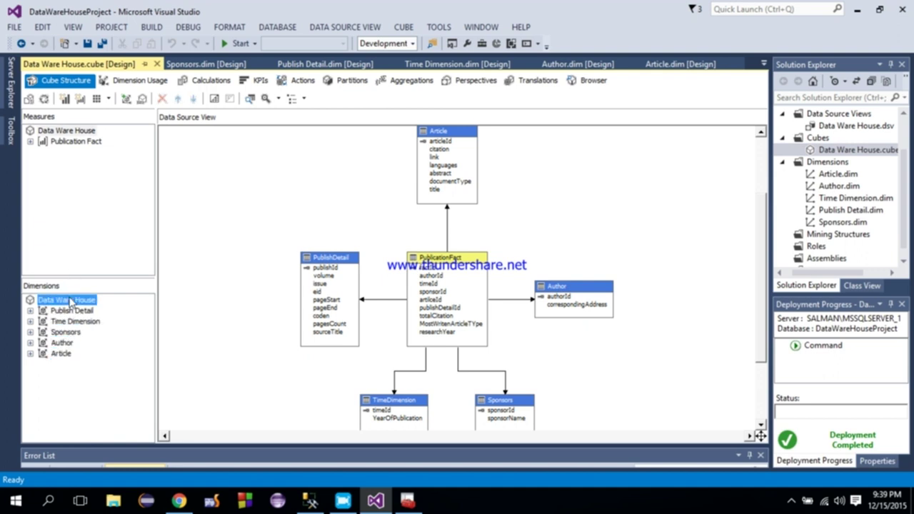
Review the cube's dimension usage, translations with widened columns, and aggregations, and try to browse the cube.
left_click(143, 83)
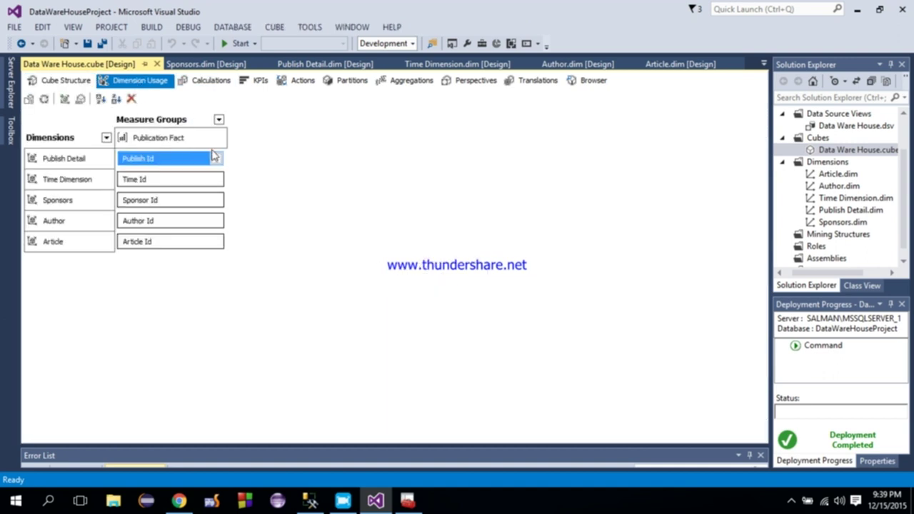
left_click(537, 81)
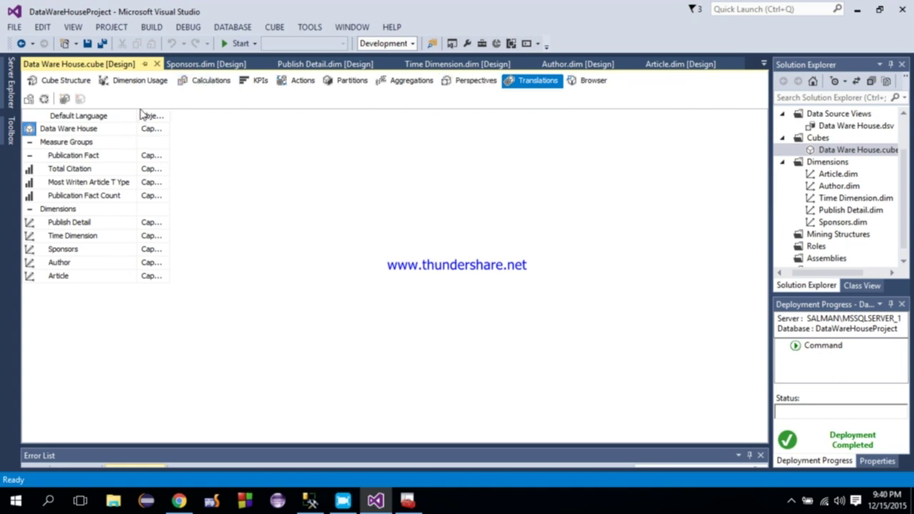
left_click_drag(138, 113, 458, 118)
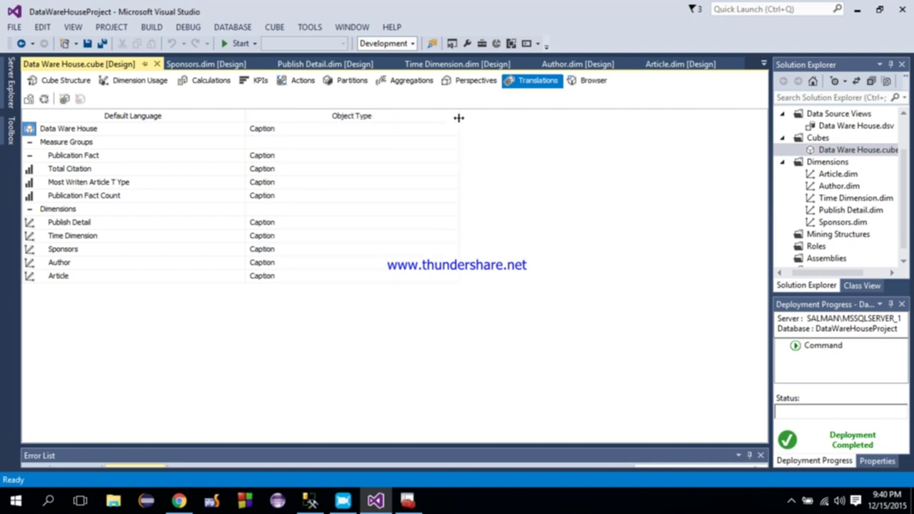
left_click(411, 83)
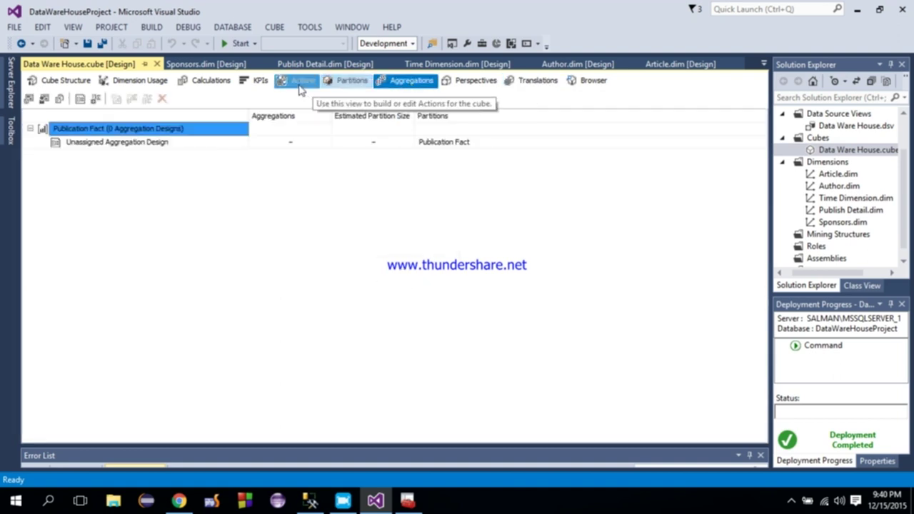
left_click(592, 82)
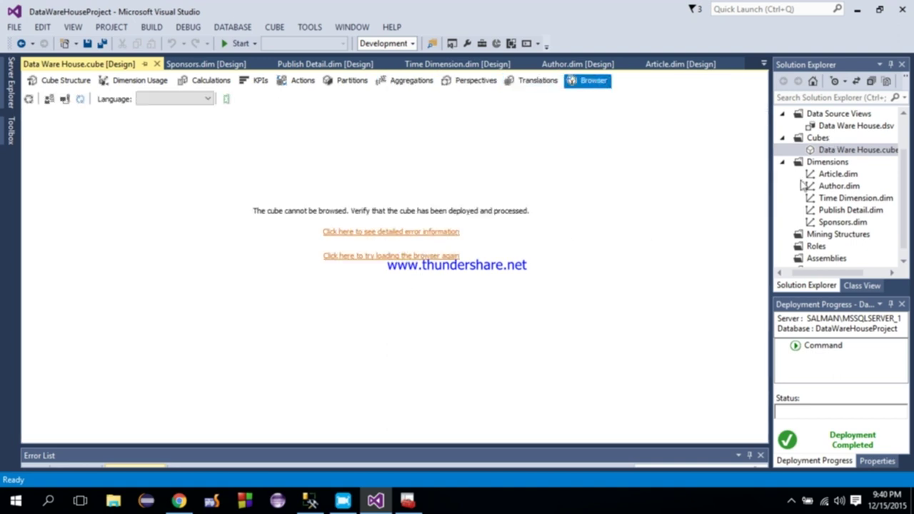
Build and deploy the project over the existing database, and process the Data Ware House cube with Process Full.
right_click(812, 153)
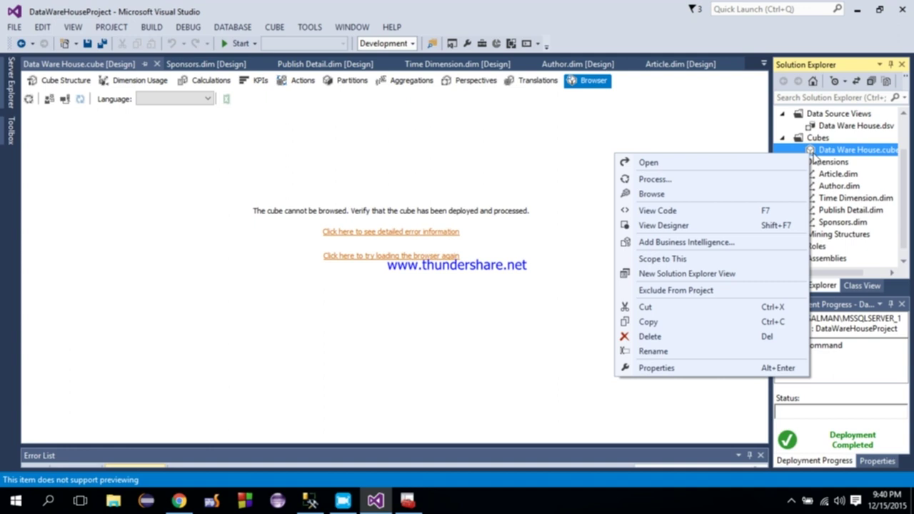
left_click(714, 181)
left_click(535, 270)
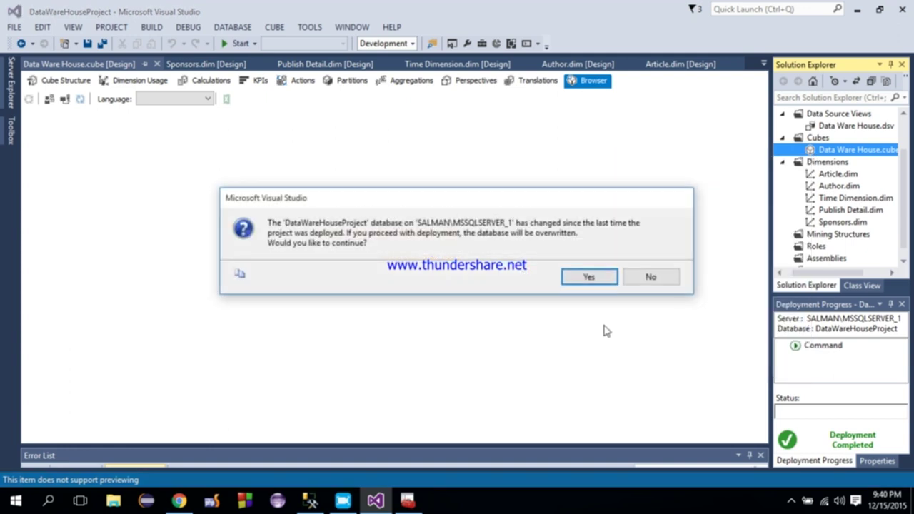
left_click(591, 282)
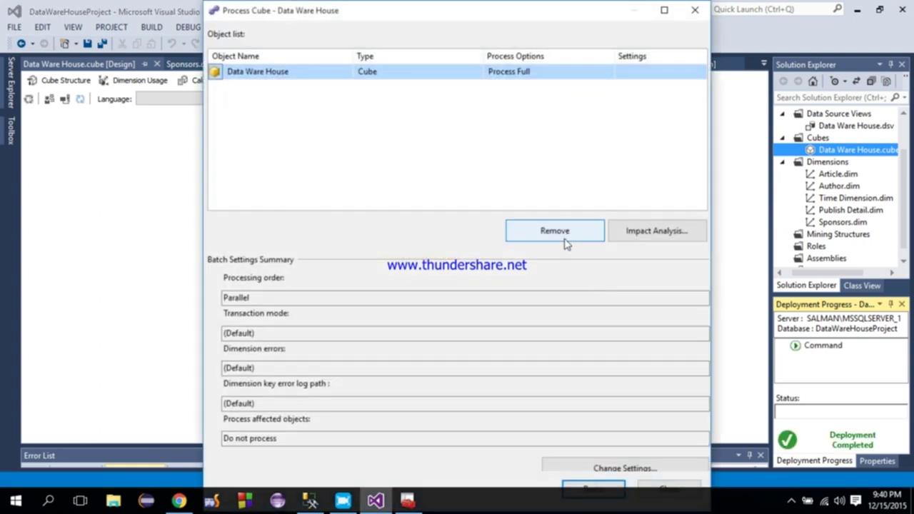
left_click(589, 490)
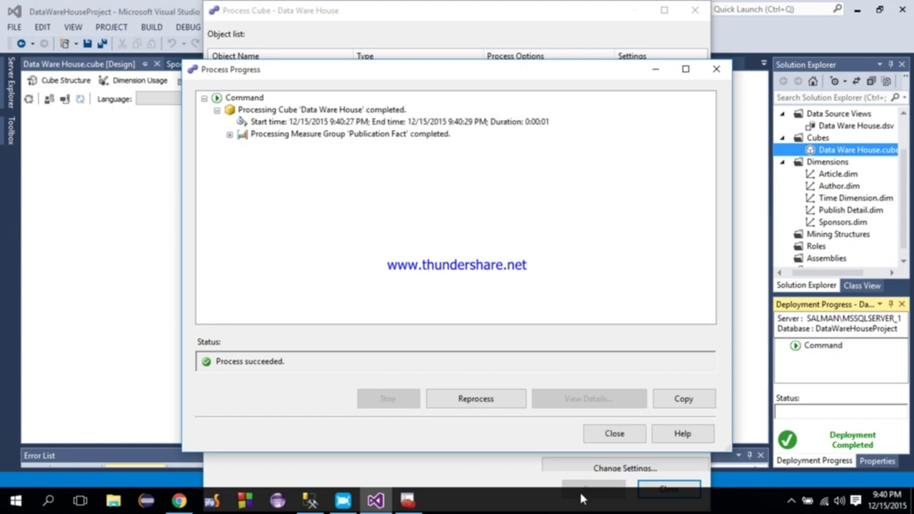
left_click(614, 434)
left_click(668, 489)
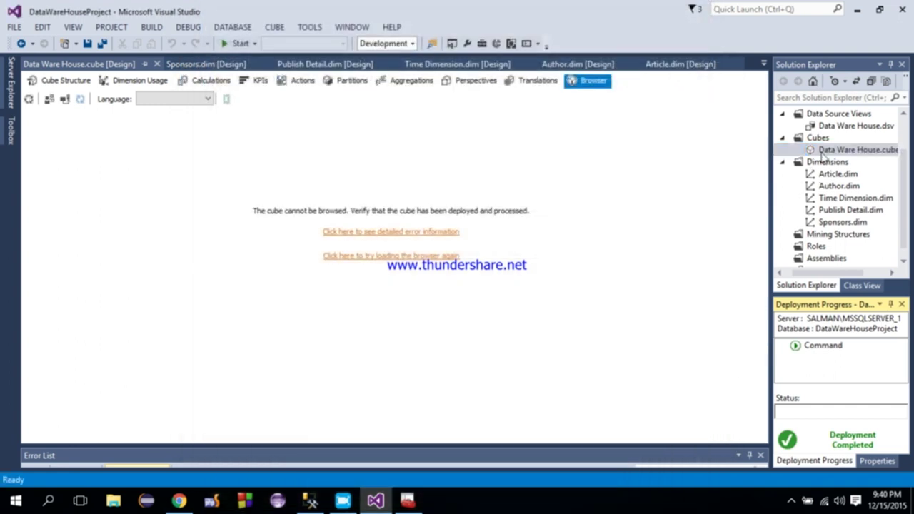
Return to the Data Ware House cube's browser and reload it after the deployment.
right_click(822, 152)
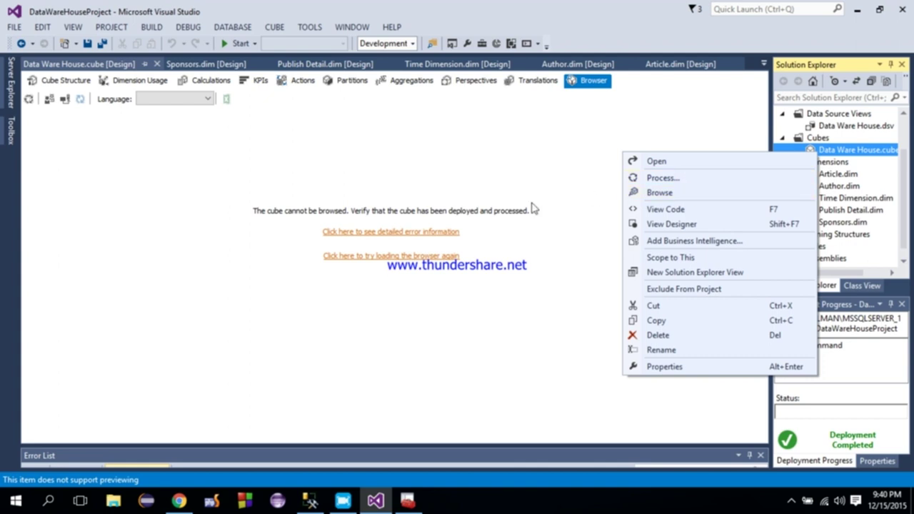
left_click(489, 243)
left_click(472, 81)
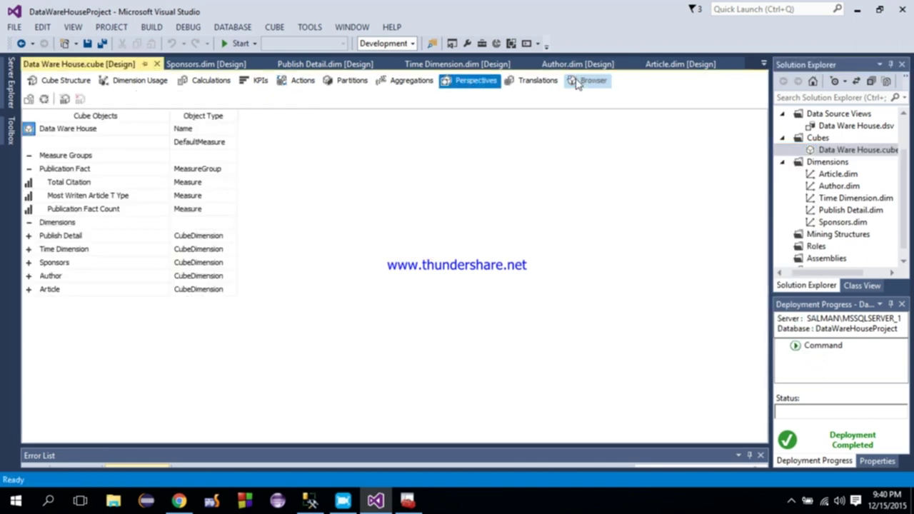
left_click(581, 83)
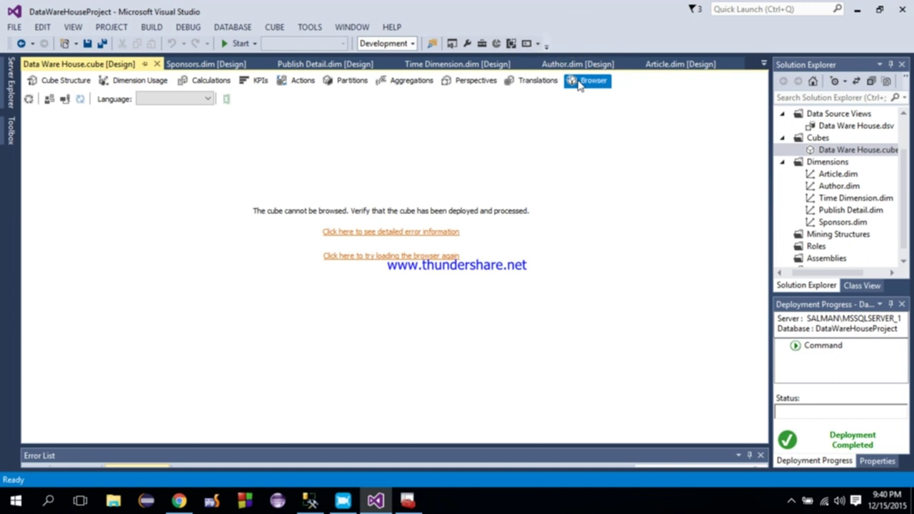
left_click(395, 255)
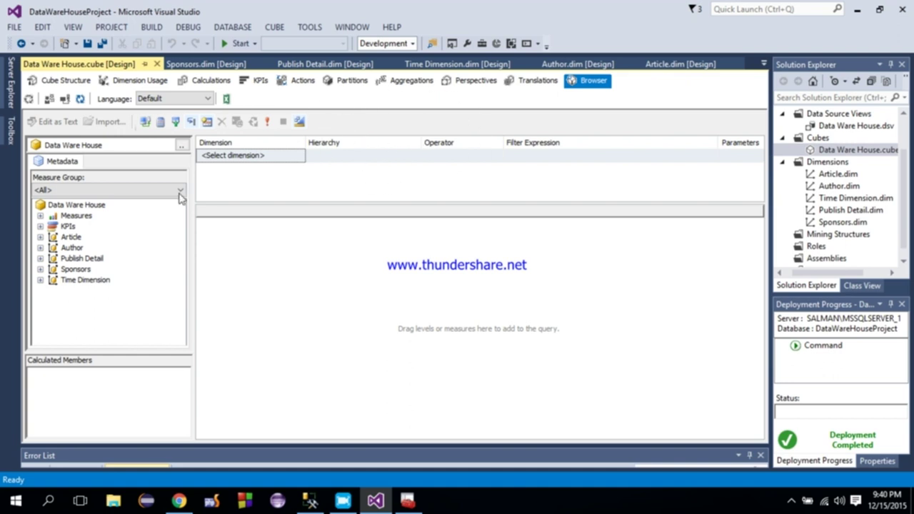
Examine the Publication Fact measures and the attributes and hierarchies of all five dimensions in the cube's metadata tree.
left_click(40, 216)
left_click(52, 226)
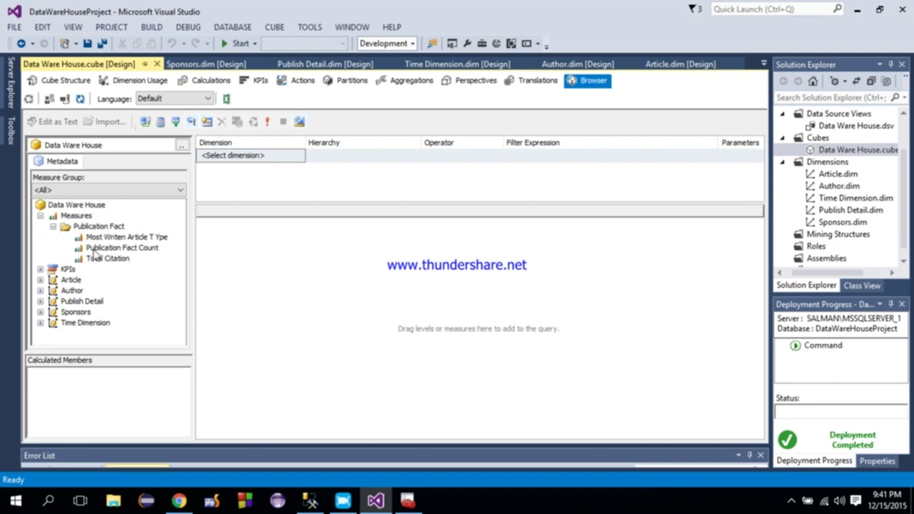
left_click(40, 281)
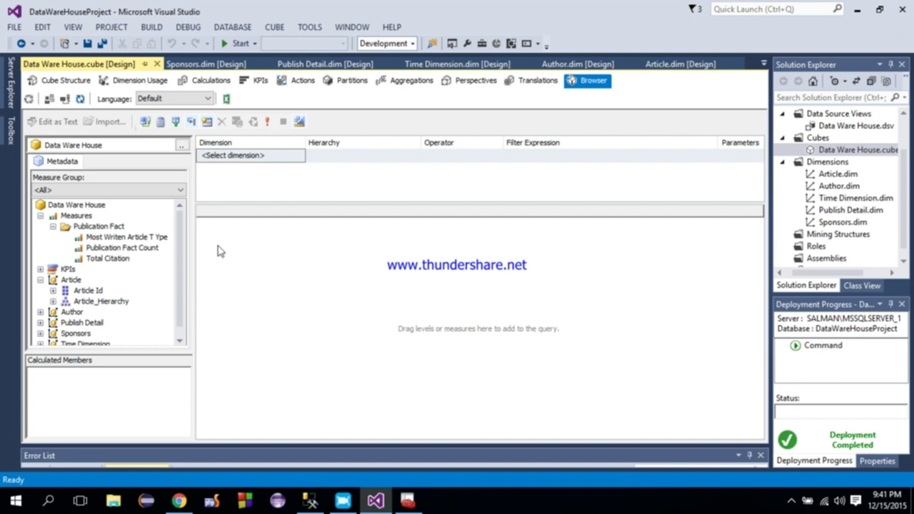
scroll(71, 314, "down", 1)
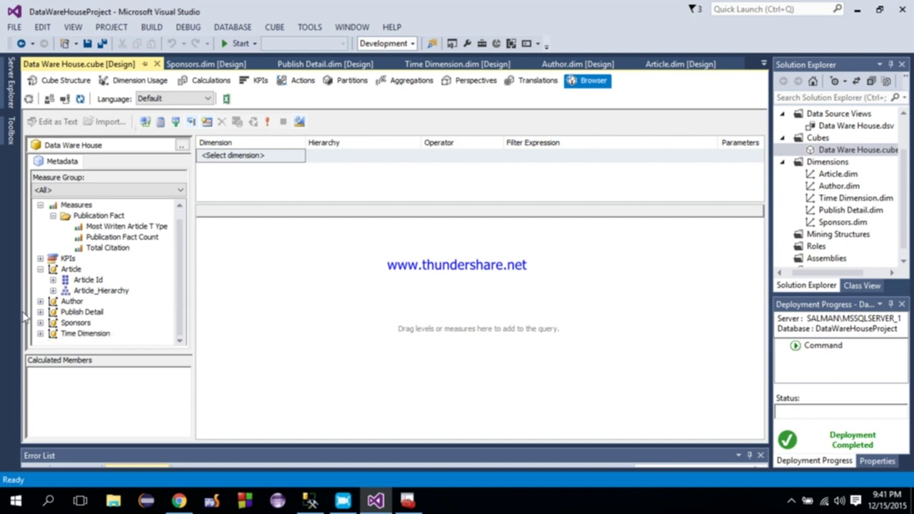
left_click(40, 301)
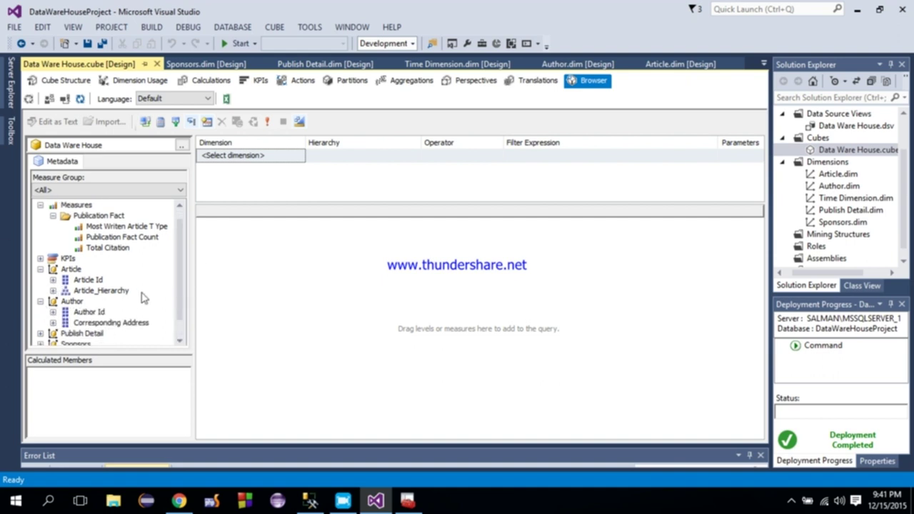
scroll(179, 288, "down", 1)
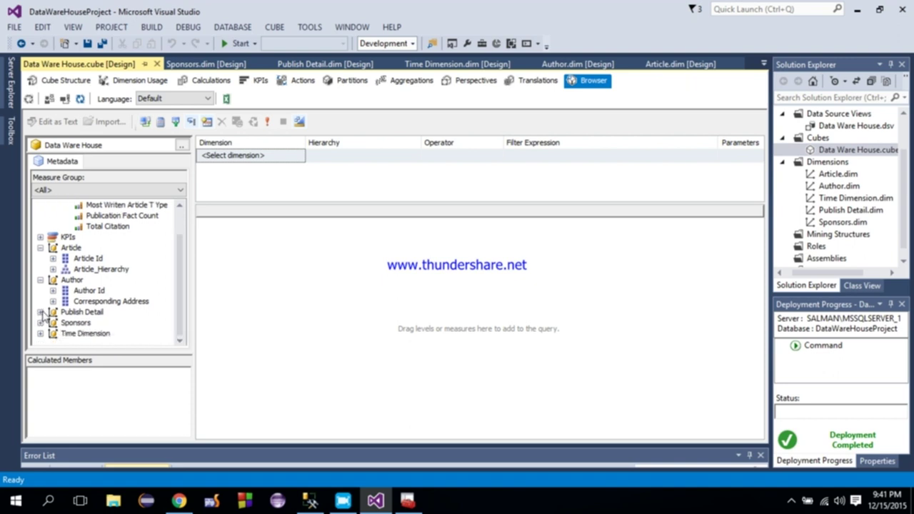
left_click(40, 312)
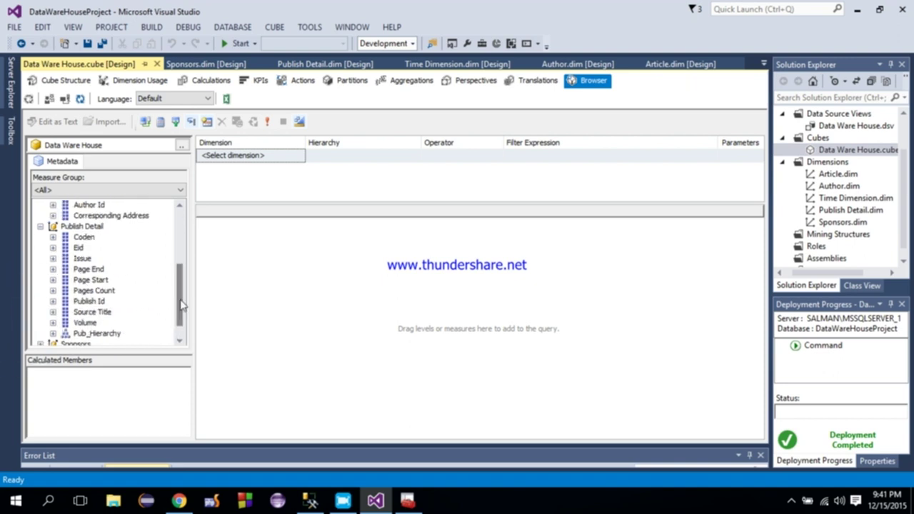
left_click_drag(179, 307, 178, 340)
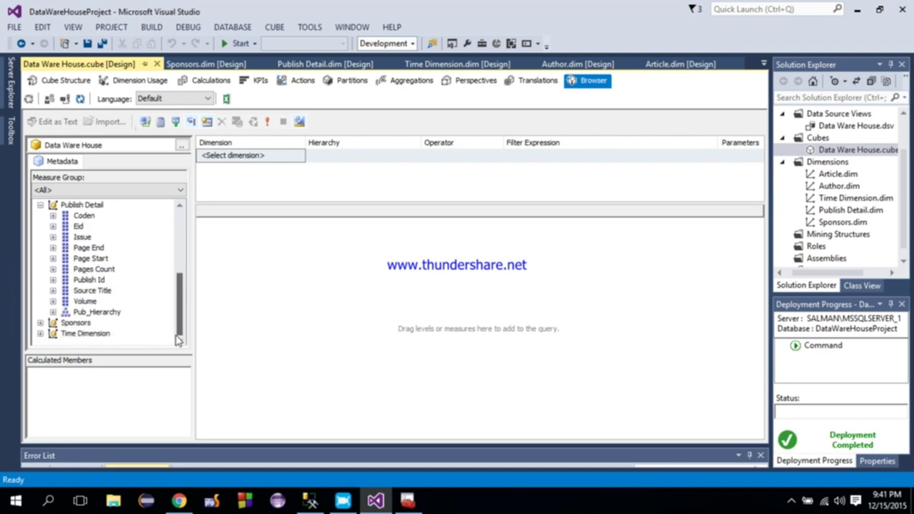
left_click(40, 324)
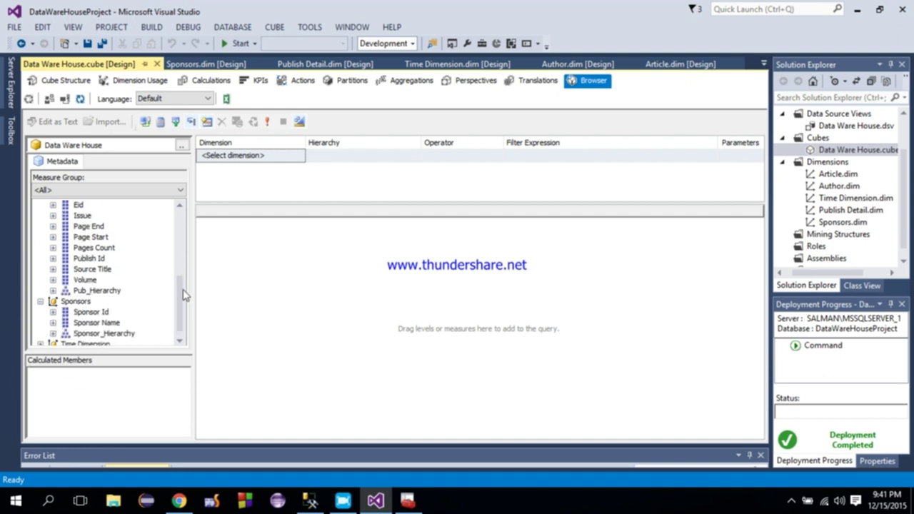
left_click(40, 344)
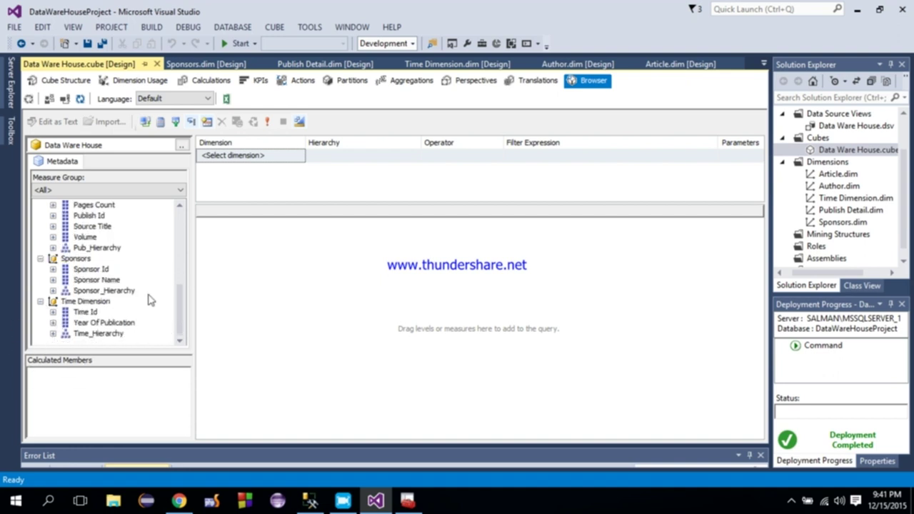
Build a cube query with Most Writen Article T Ype, Publication Fact Count and Total Citation for each Article Id and Author Id.
left_click_drag(178, 300, 175, 227)
left_click_drag(140, 240, 357, 241)
left_click_drag(123, 263, 404, 230)
left_click_drag(80, 289, 266, 272)
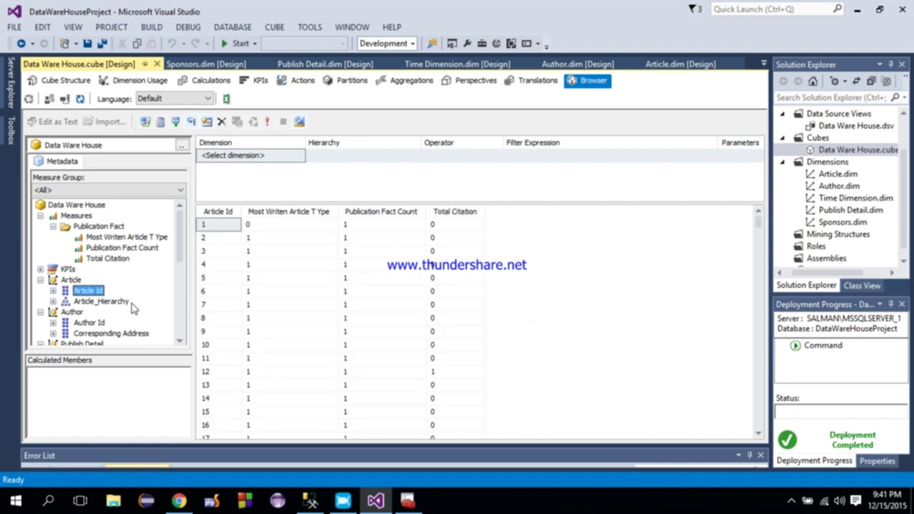
scroll(157, 284, "down", 3)
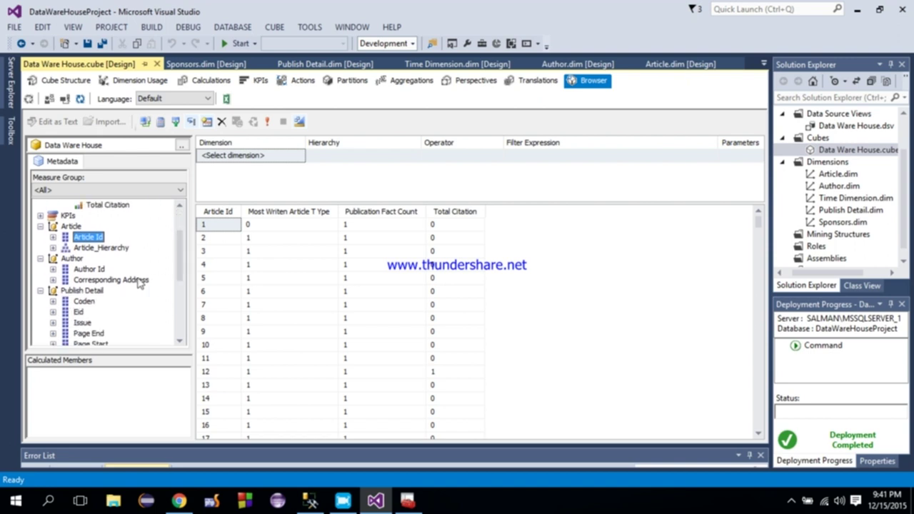
left_click_drag(102, 271, 204, 285)
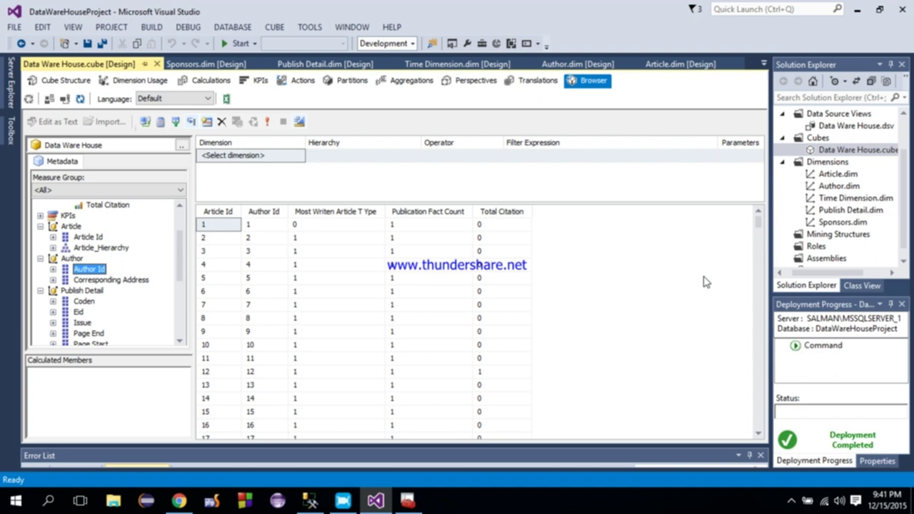
Look through the query results down to the last rows, checking the citation values of individual articles and authors.
left_click_drag(760, 224, 757, 375)
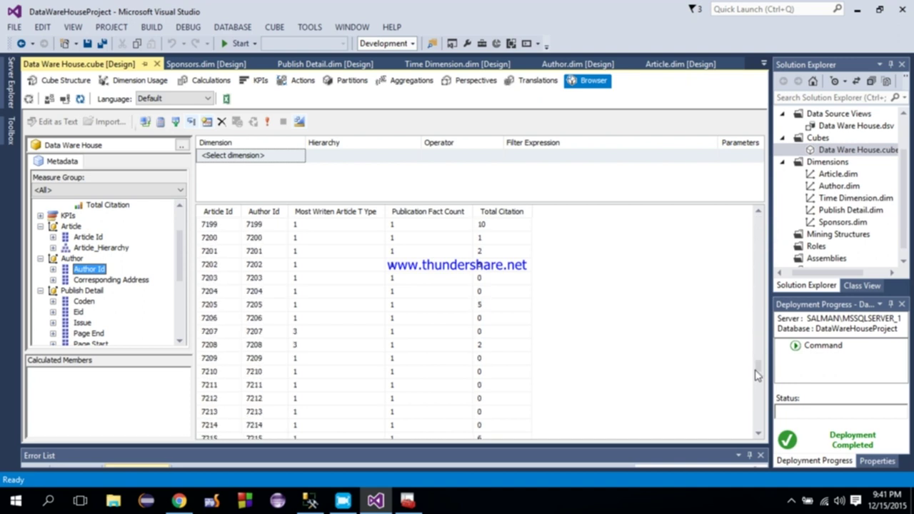
left_click(493, 305)
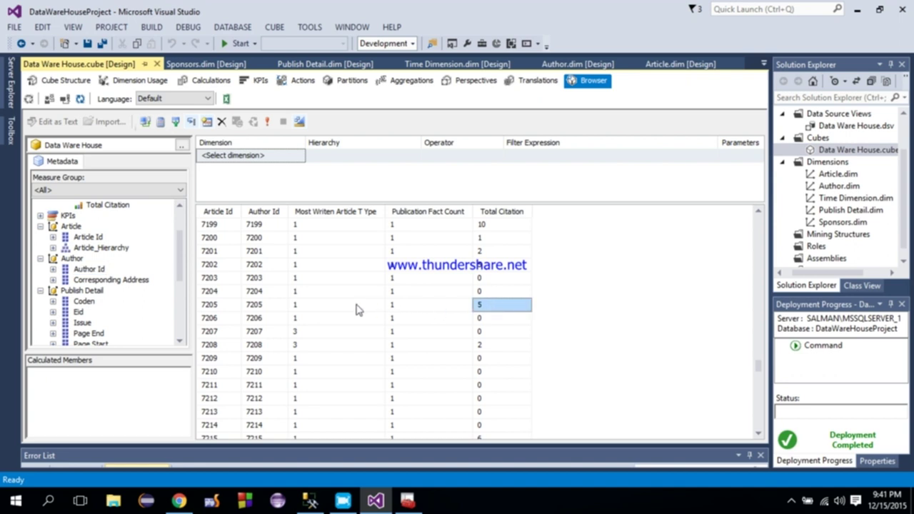
left_click(356, 308)
left_click(418, 307)
left_click(468, 332)
left_click(494, 359)
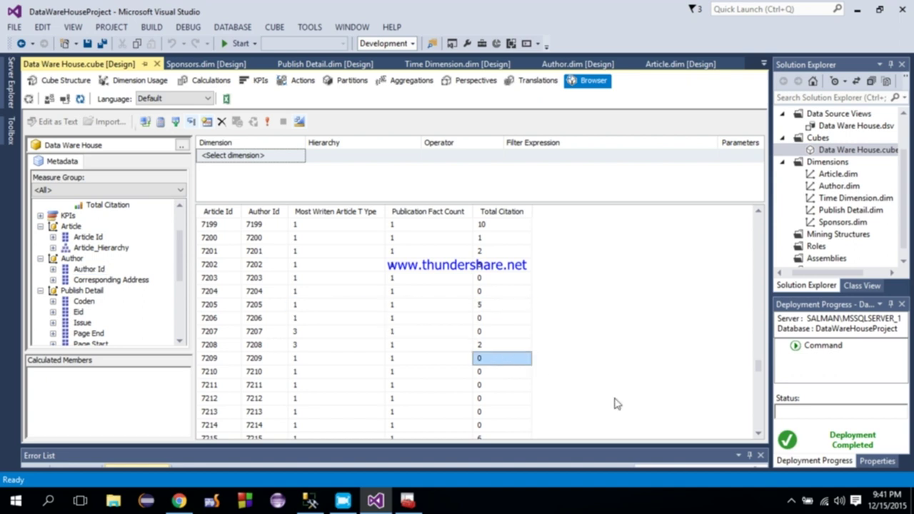
left_click_drag(758, 366, 760, 426)
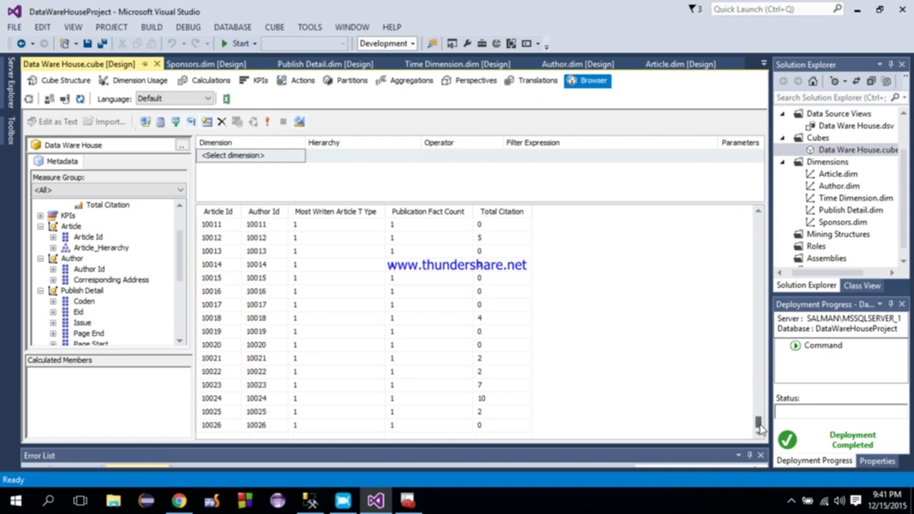
left_click(477, 400)
left_click(261, 400)
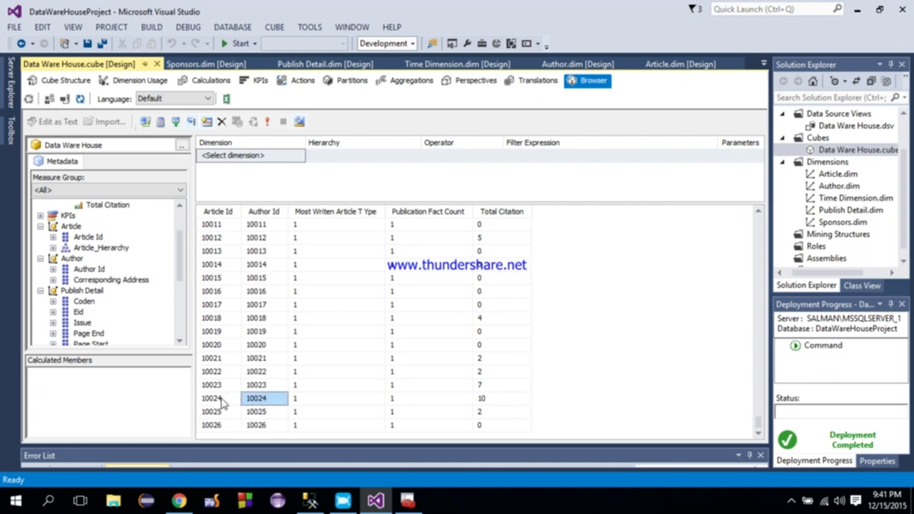
left_click(218, 400)
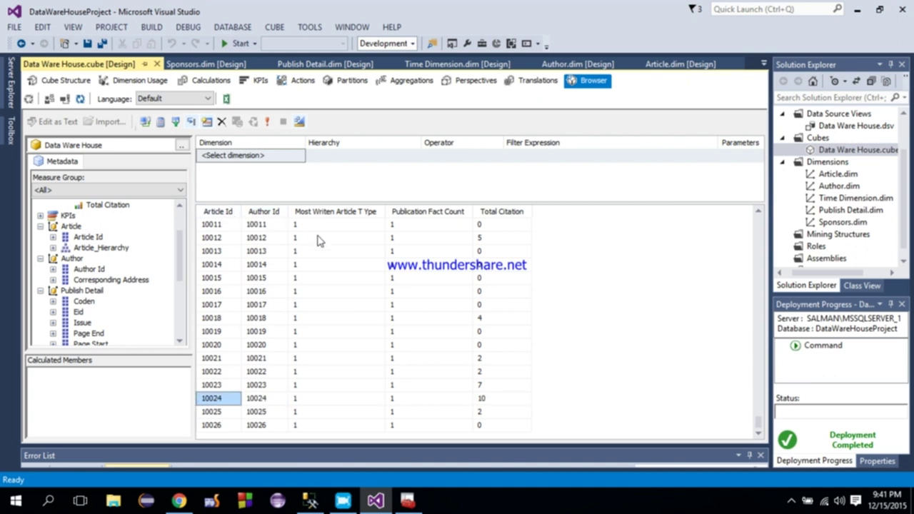
Open the cube for analysis in Excel, enable its data connection and dismiss the Office activation wizard.
left_click(225, 99)
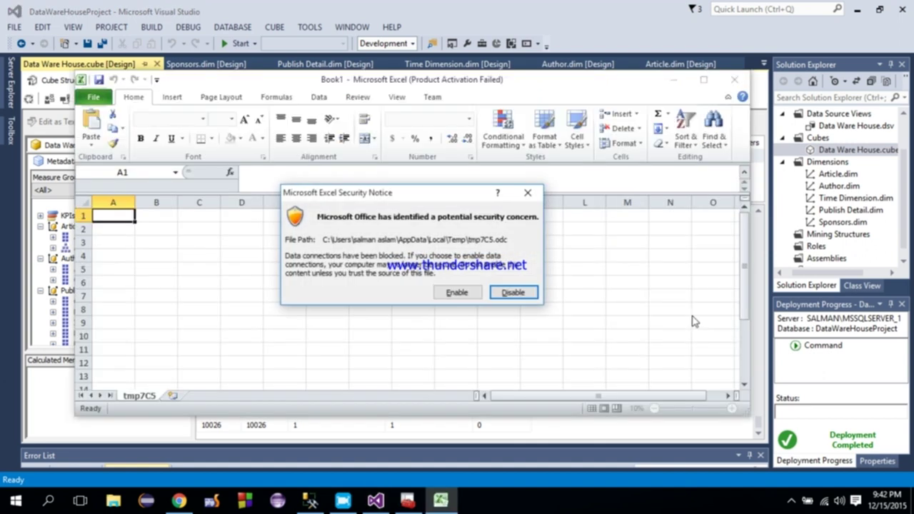
left_click(461, 292)
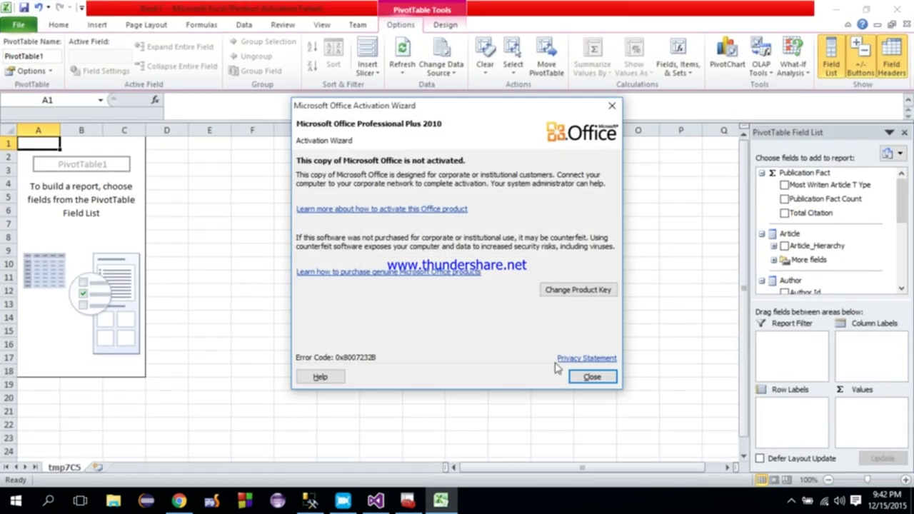
left_click(591, 375)
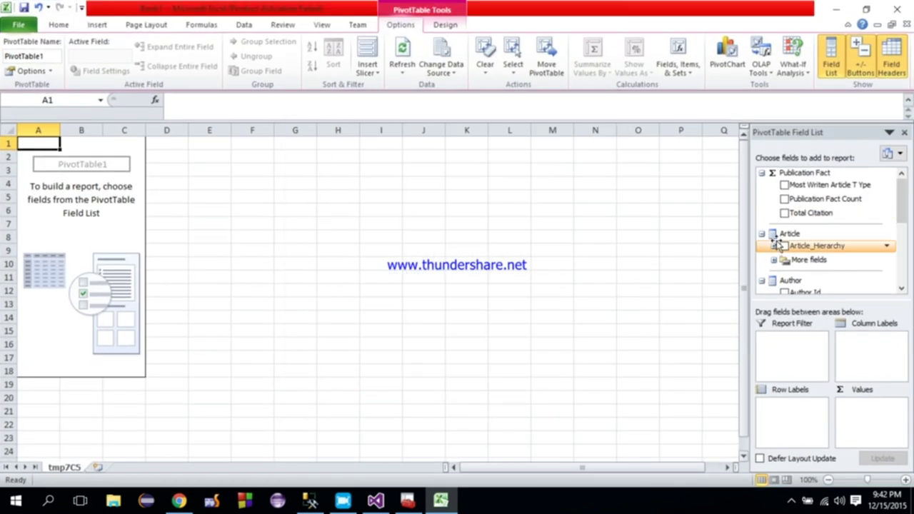
Add the three Publication Fact measures to the PivotTable as values and Article_Hierarchy as its row labels.
left_click(784, 186)
left_click(784, 200)
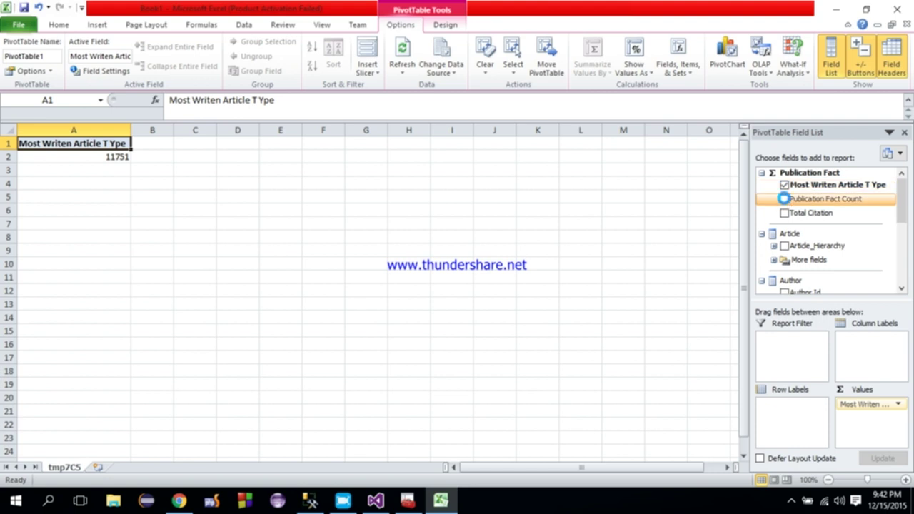
left_click(784, 213)
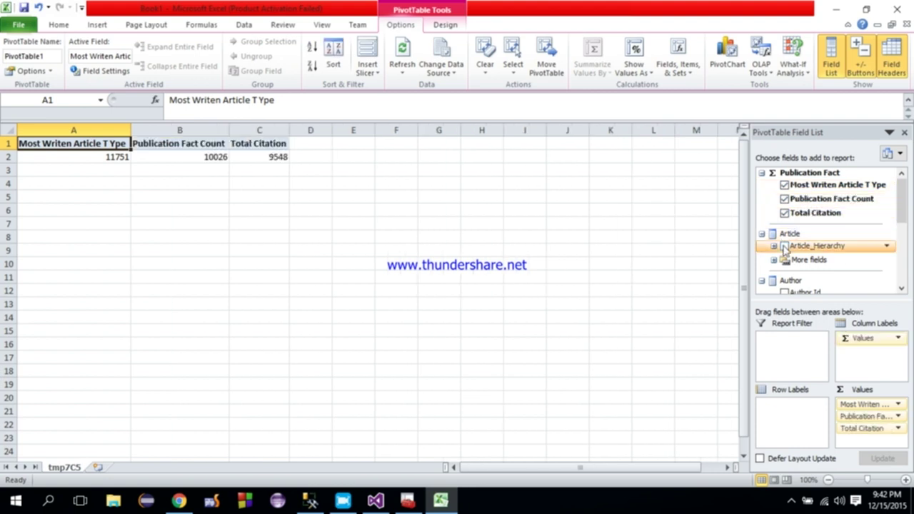
left_click(785, 246)
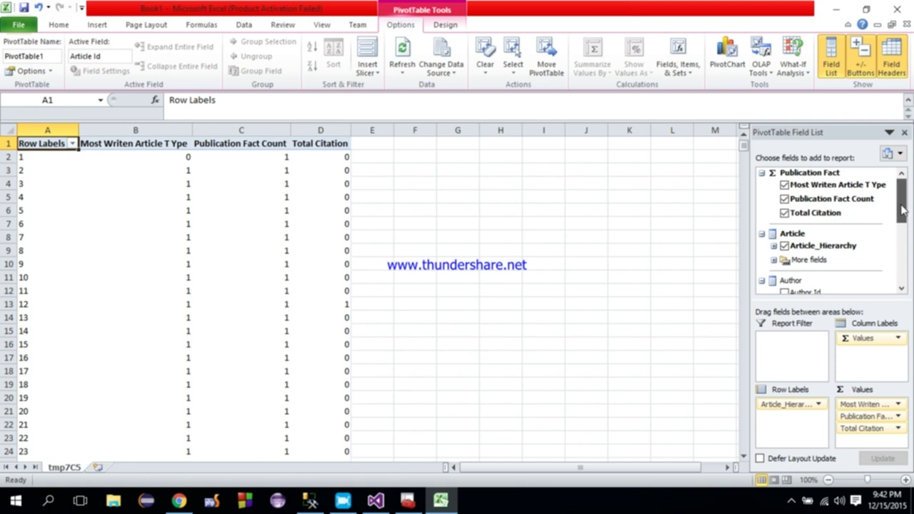
Try Author Id as a second row label, look through the remaining dimension fields, and remove Author Id again.
scroll(885, 229, "down", 1)
left_click(784, 254)
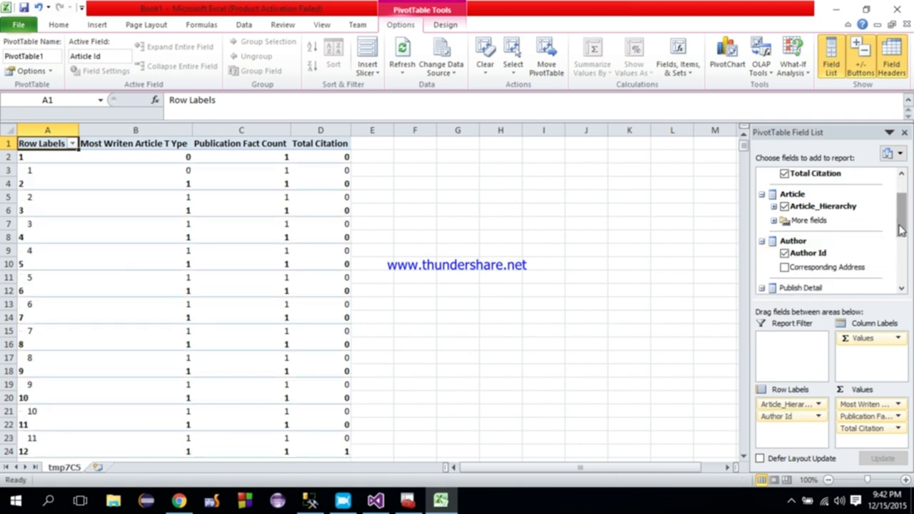
left_click_drag(901, 229, 908, 285)
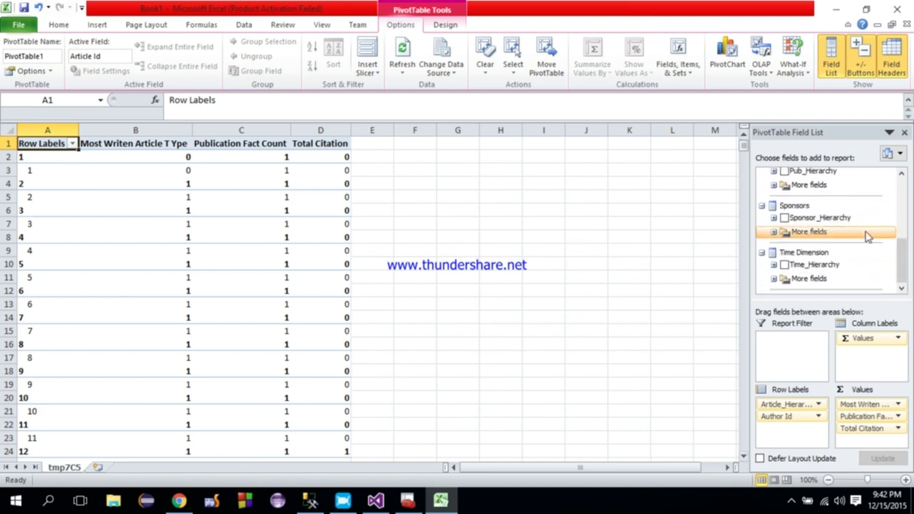
scroll(901, 274, "up", 3)
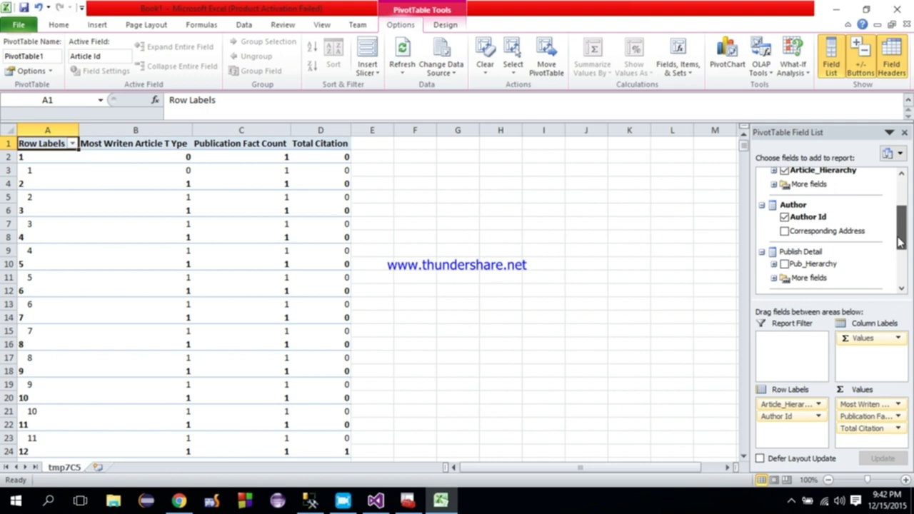
left_click(784, 221)
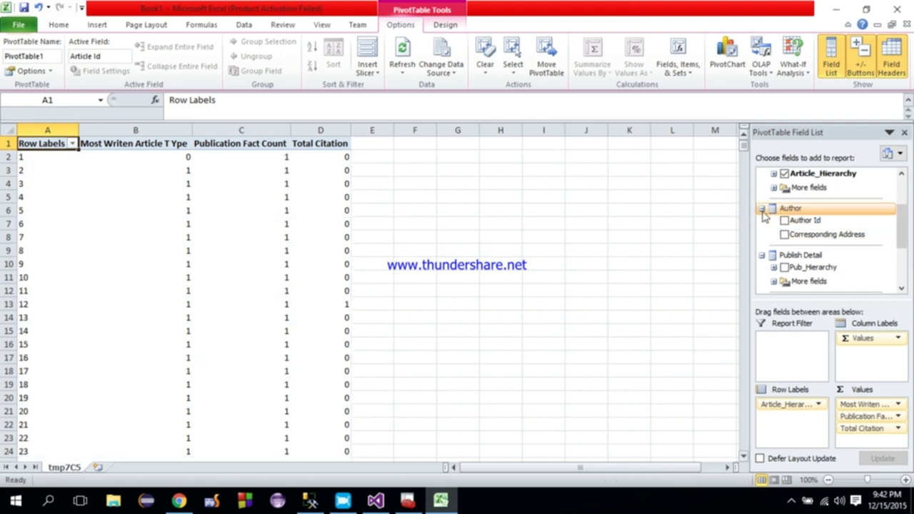
scroll(905, 243, "up", 3)
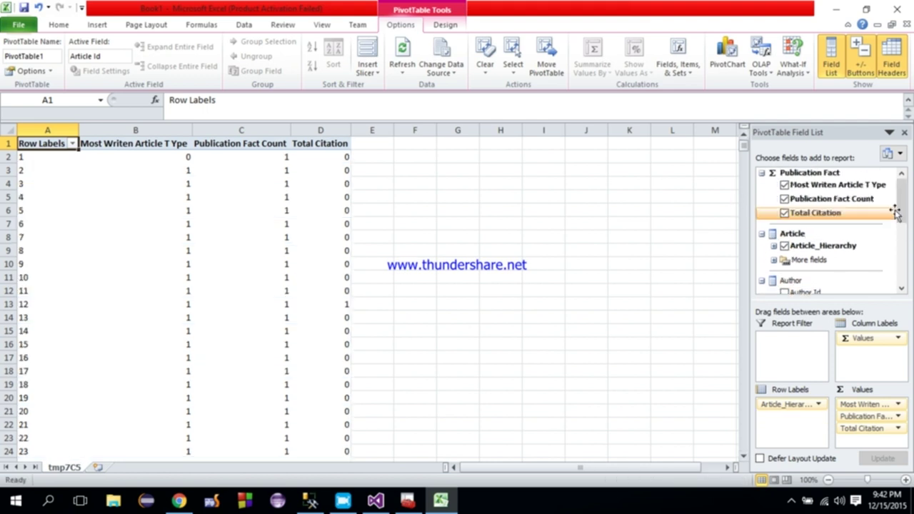
Insert a stacked cylinder PivotChart based on the article PivotTable.
left_click(98, 23)
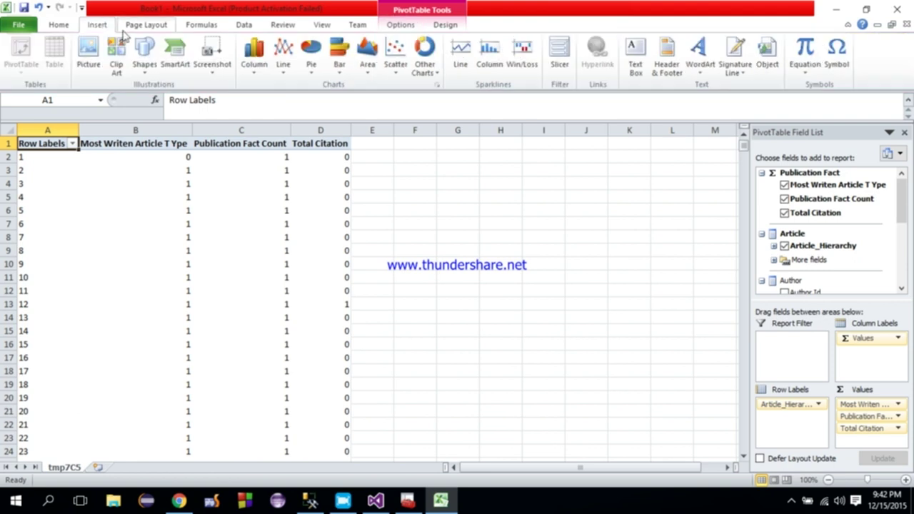
left_click(255, 68)
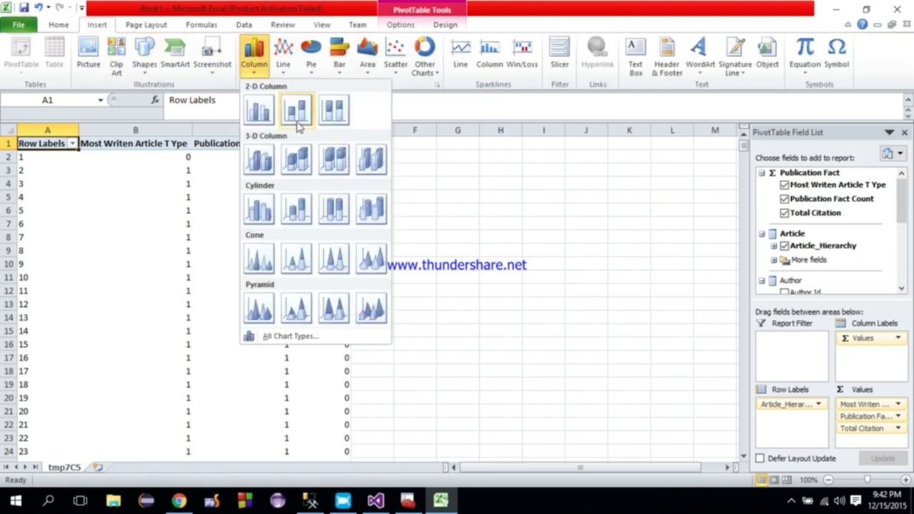
left_click(301, 205)
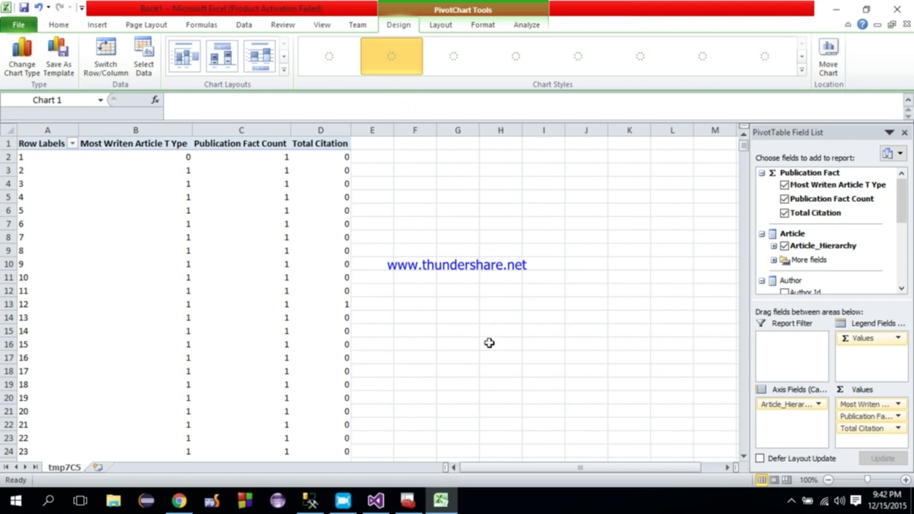
Switch to Visual Studio and review the Sponsors, Time Dimension, Author, Article and Publish Detail dimension designs, then return to the Data Ware House cube.
left_click(405, 502)
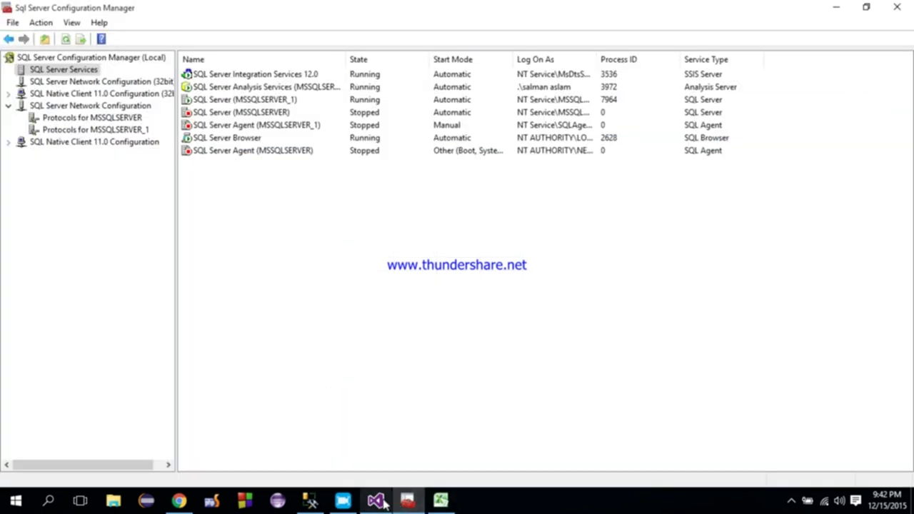
left_click(384, 504)
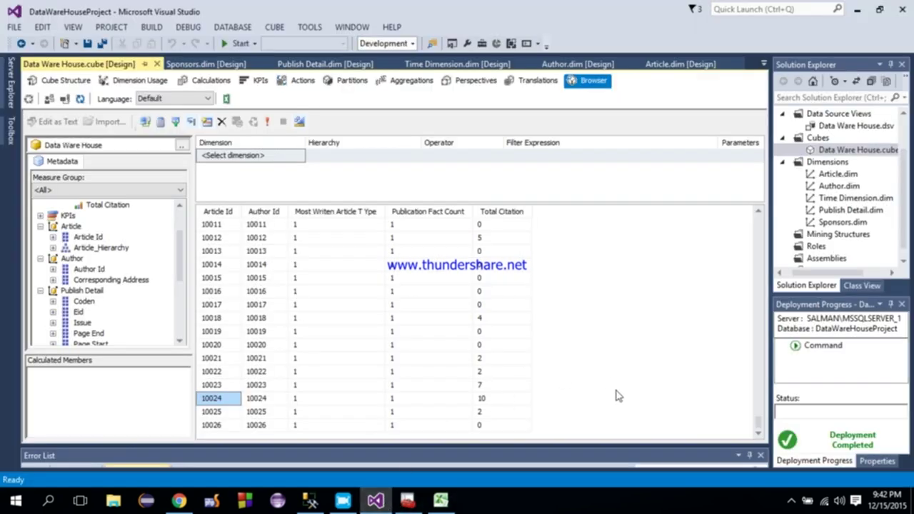
mouse_move(440, 501)
left_click(218, 64)
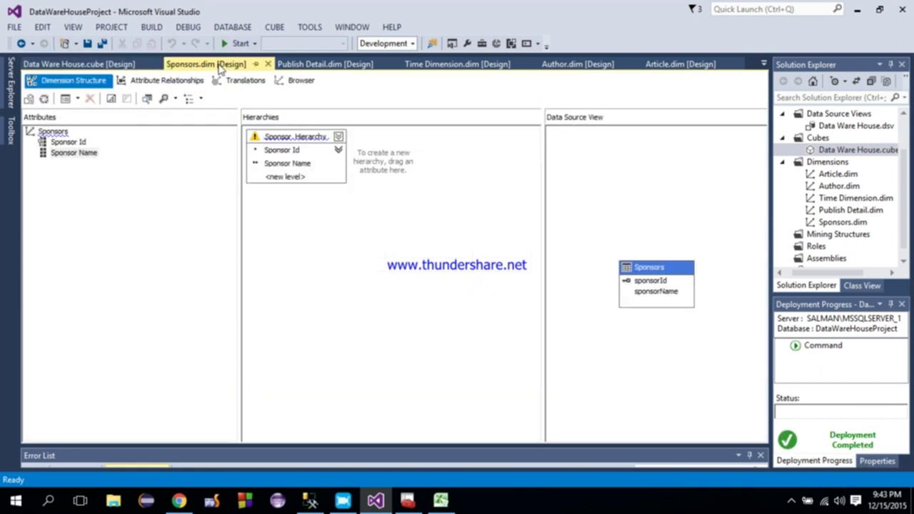
left_click(297, 65)
left_click(419, 65)
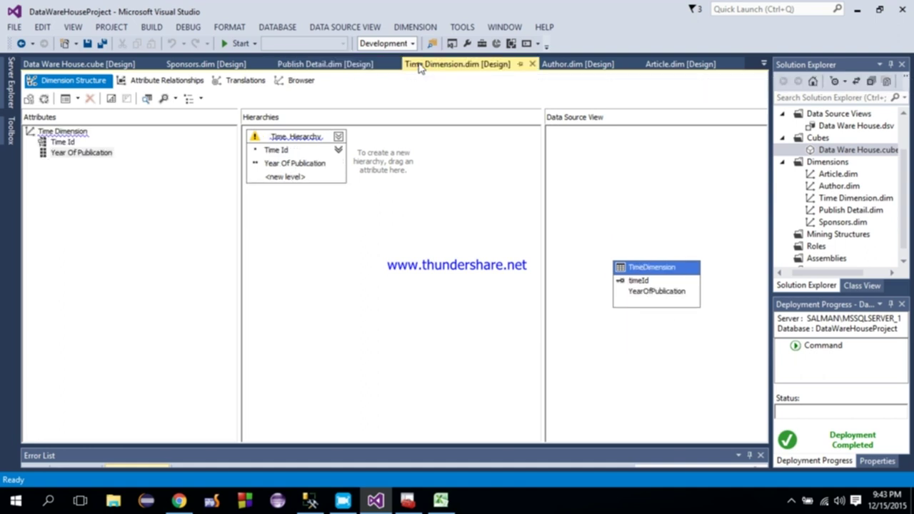
left_click(591, 64)
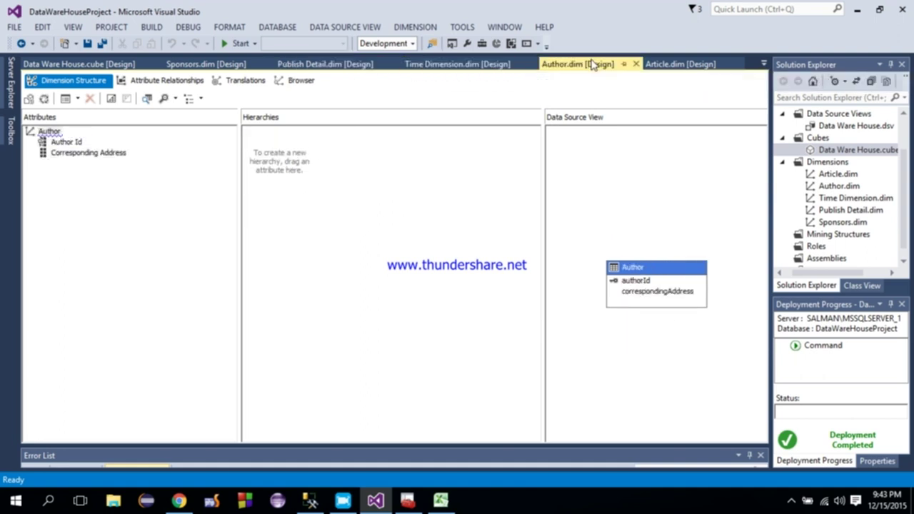
left_click(650, 65)
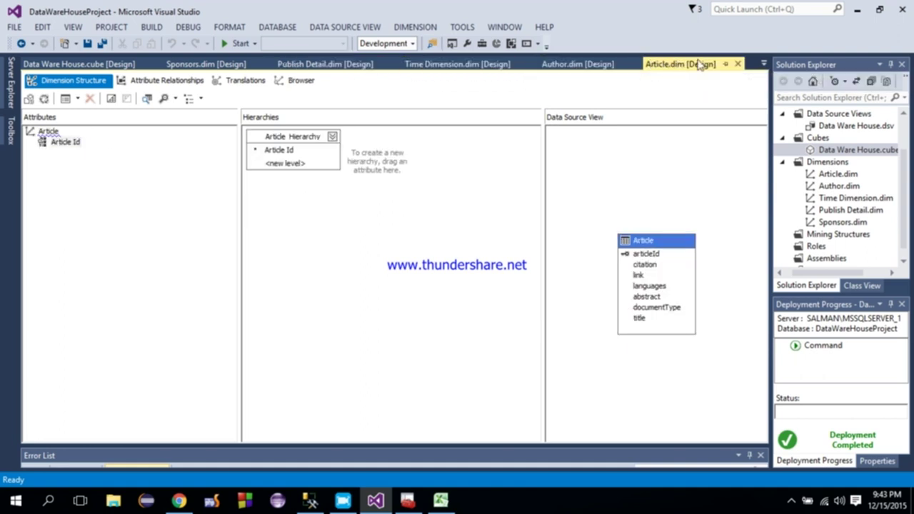
left_click(763, 64)
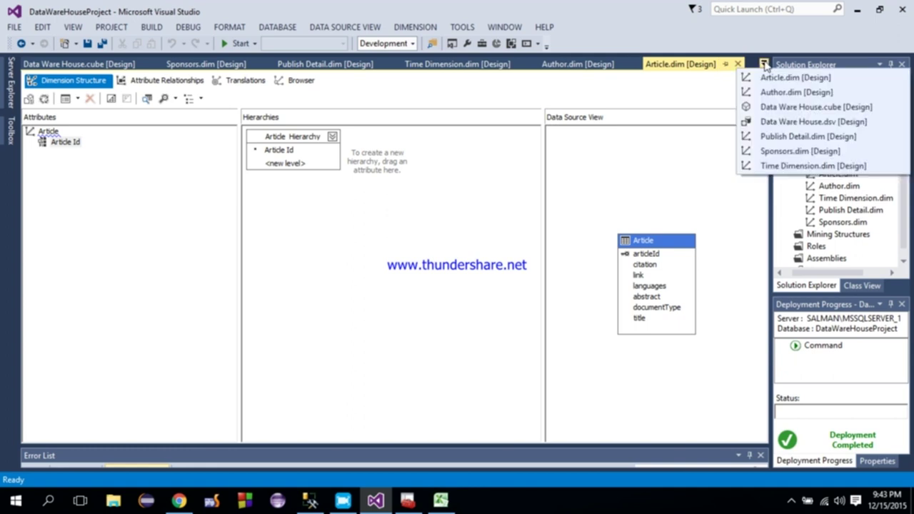
left_click(775, 136)
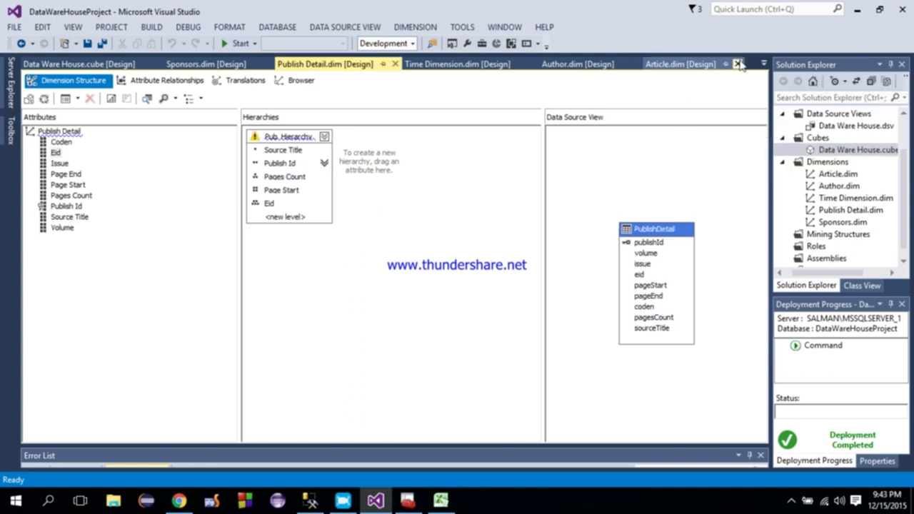
left_click(763, 63)
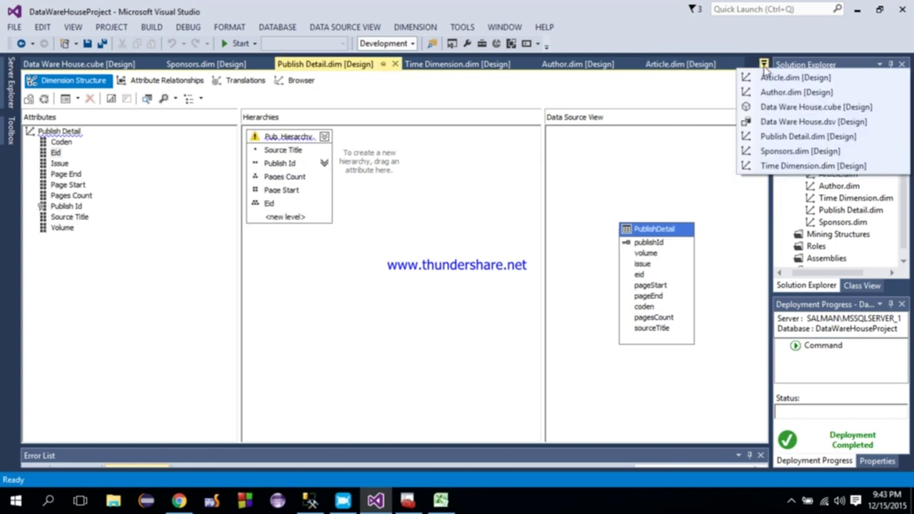
left_click(785, 107)
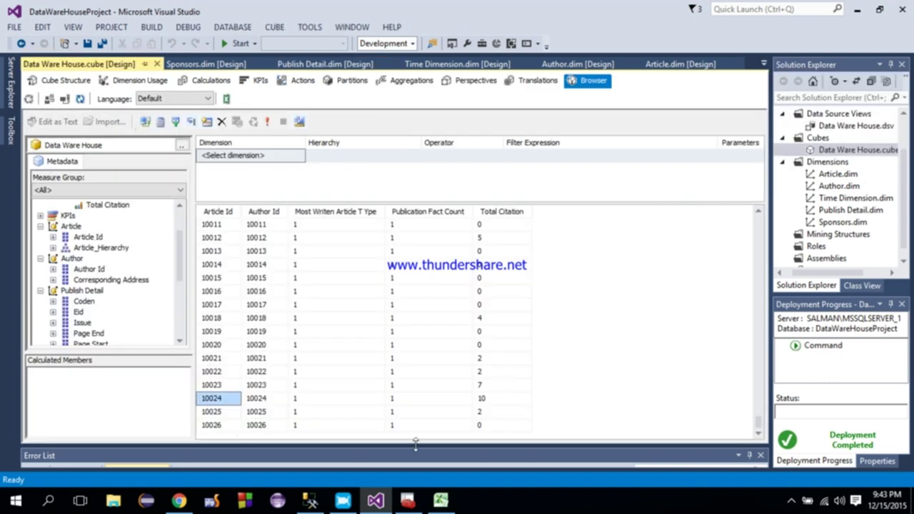
Return to Excel, look through the article items in the chart's Article_Hierarchy filter, and leave the filter without applying changes.
left_click(441, 500)
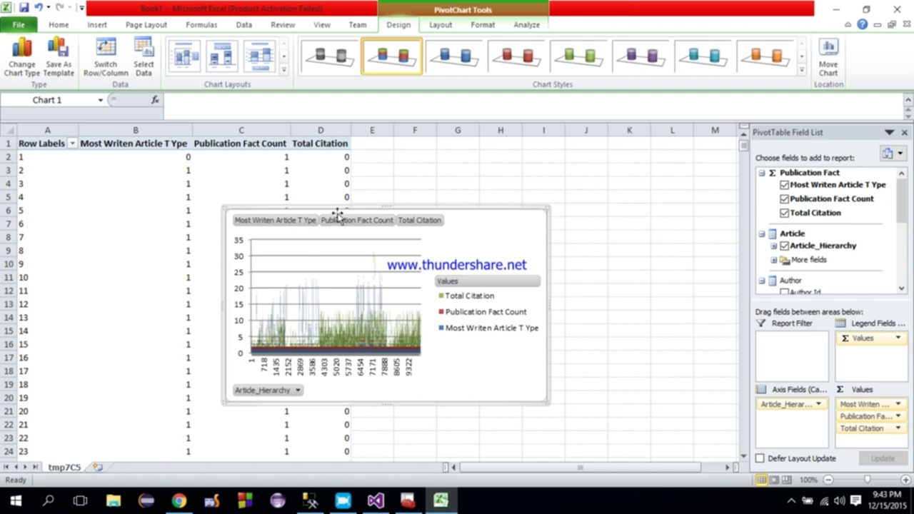
left_click(296, 392)
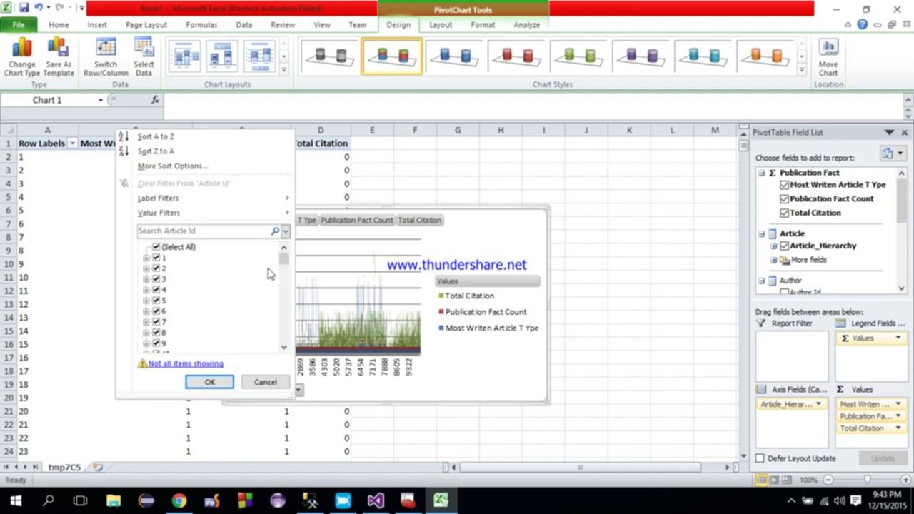
left_click_drag(281, 264, 284, 327)
left_click(277, 379)
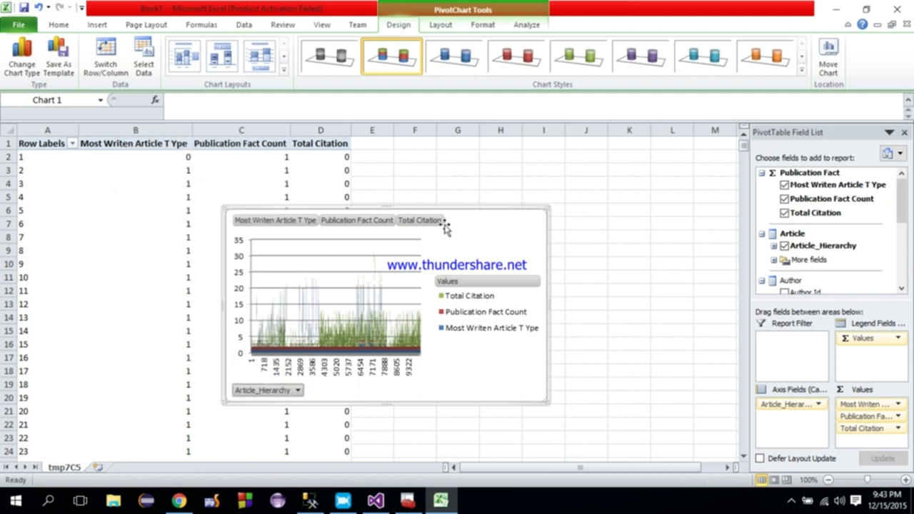
Move the PivotChart sideways over the empty columns beside the PivotTable, clear of its data.
left_click_drag(464, 222, 609, 205)
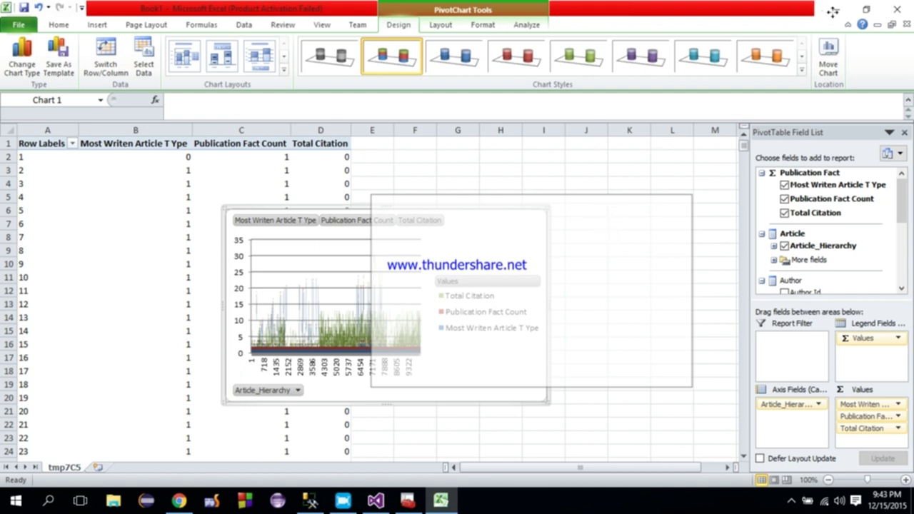
left_click(791, 501)
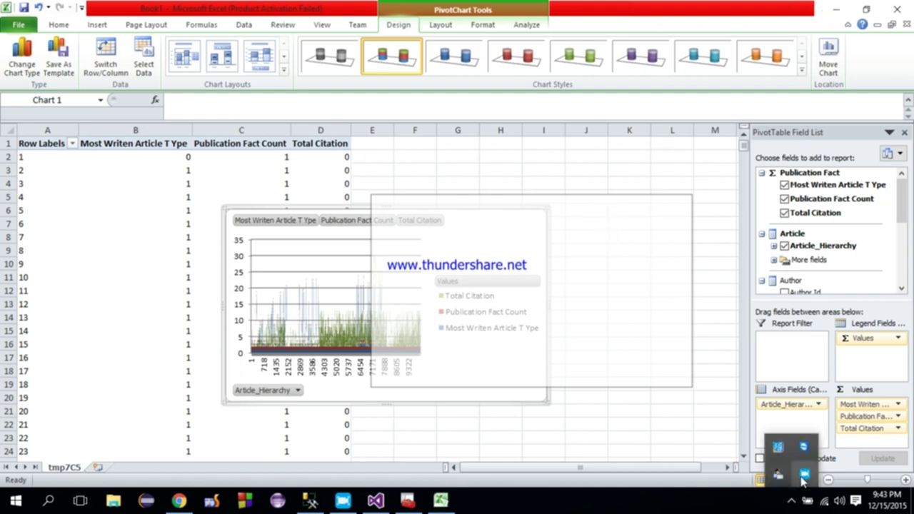